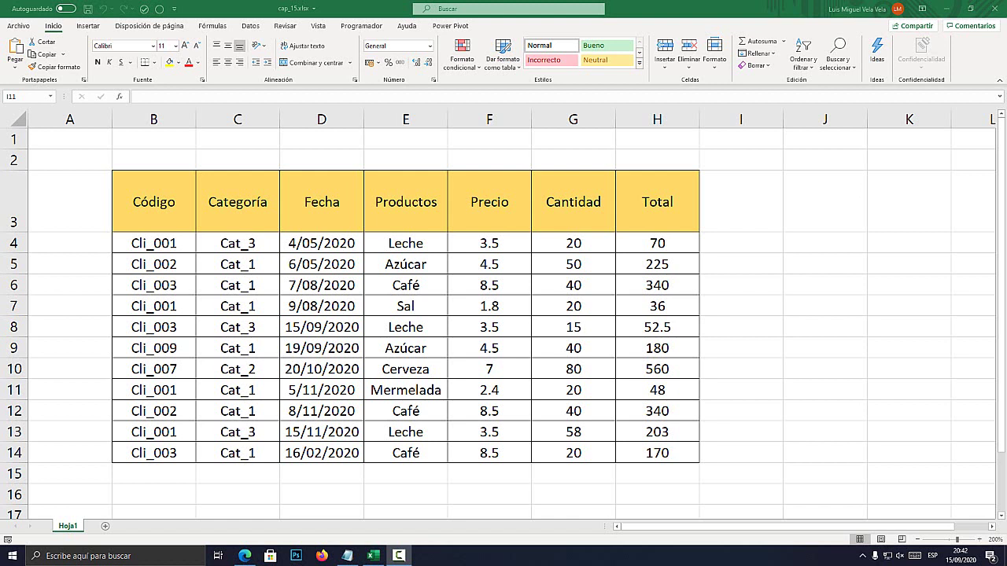
Drag-select the sales table range B3:H14, from the Código header to the last row
{"action": "left_click", "coordinate": [405, 285]}
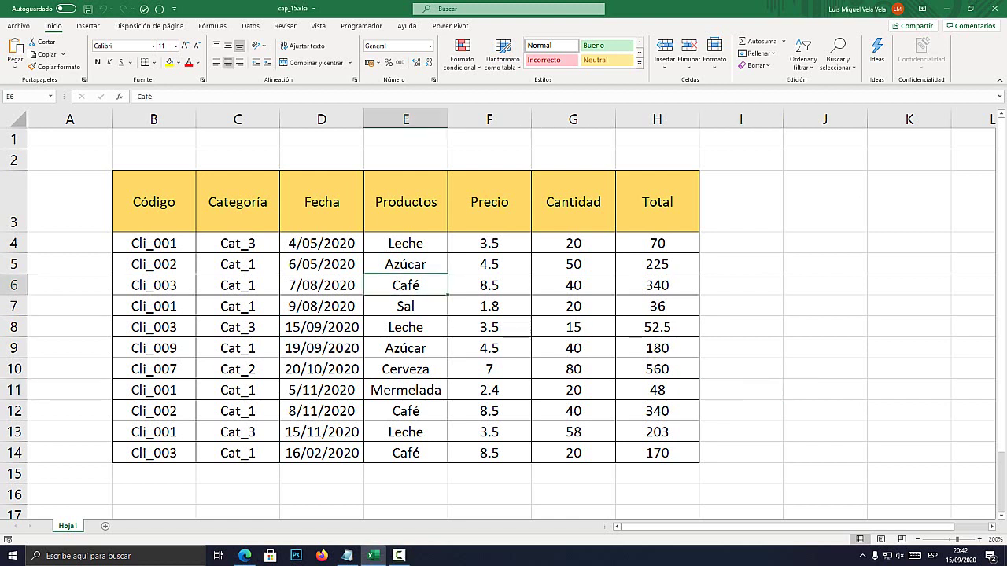
{"action": "mouse_move", "coordinate": [153, 201]}
{"action": "left_mouse_down"}
{"action": "mouse_move", "coordinate": [657, 432]}
{"action": "mouse_move", "coordinate": [657, 452]}
{"action": "left_mouse_up"}
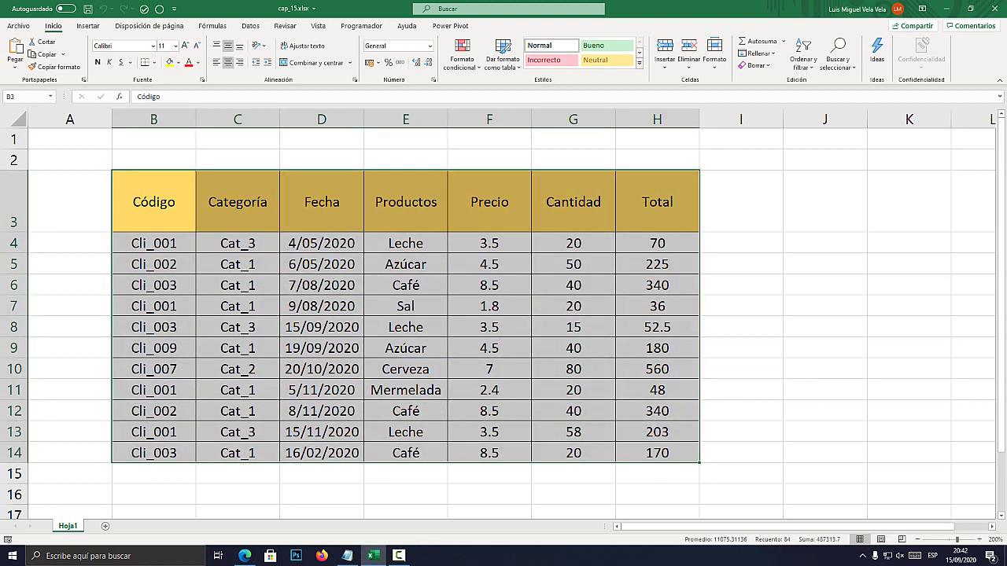
{"action": "left_click", "coordinate": [489, 327]}
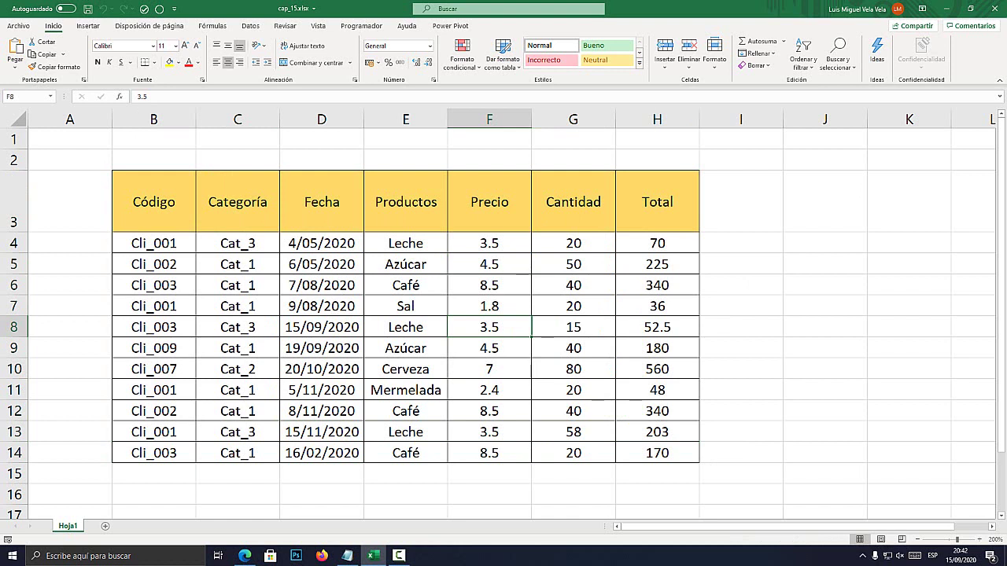
{"action": "left_click", "coordinate": [741, 285]}
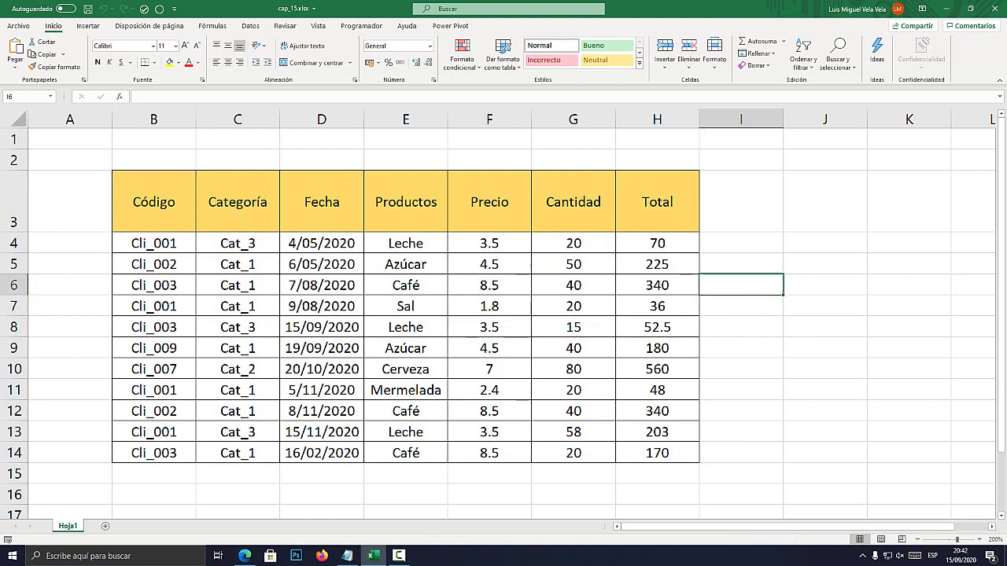
{"action": "left_click_drag", "start_coordinate": [153, 202], "coordinate": [657, 452]}
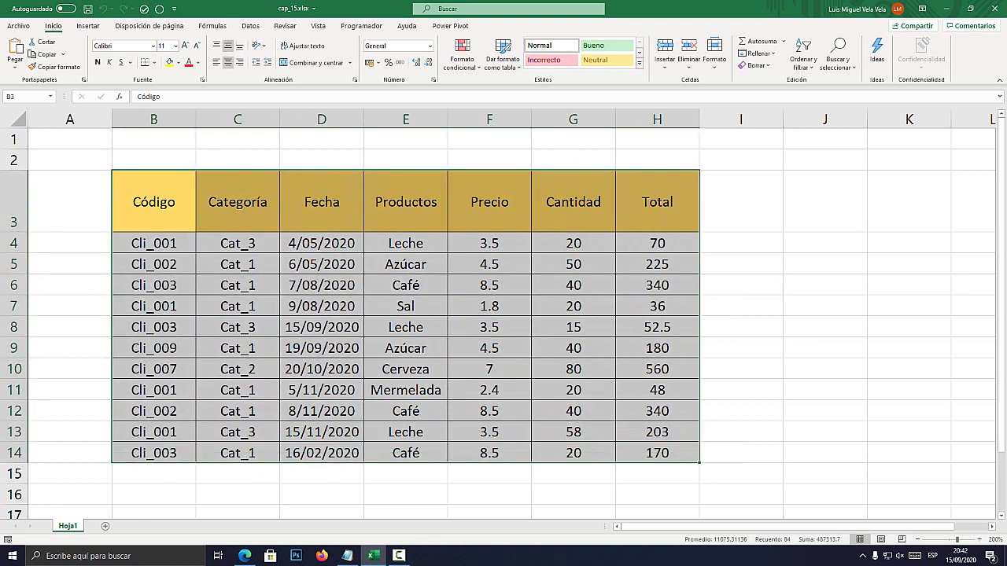
{"action": "left_click", "coordinate": [742, 327]}
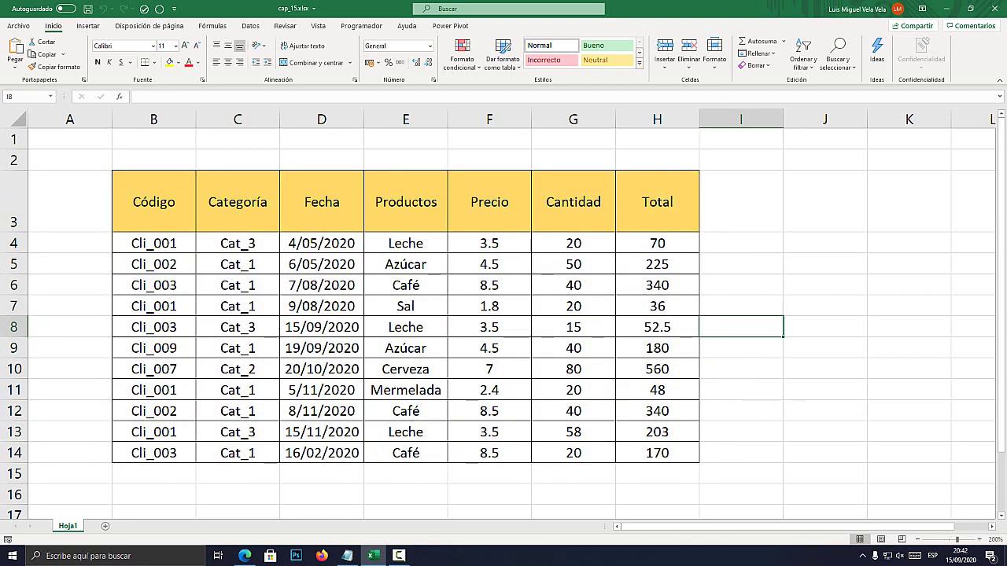
{"action": "mouse_move", "coordinate": [153, 201]}
{"action": "left_mouse_down"}
{"action": "mouse_move", "coordinate": [406, 264]}
{"action": "mouse_move", "coordinate": [657, 452]}
{"action": "left_mouse_up"}
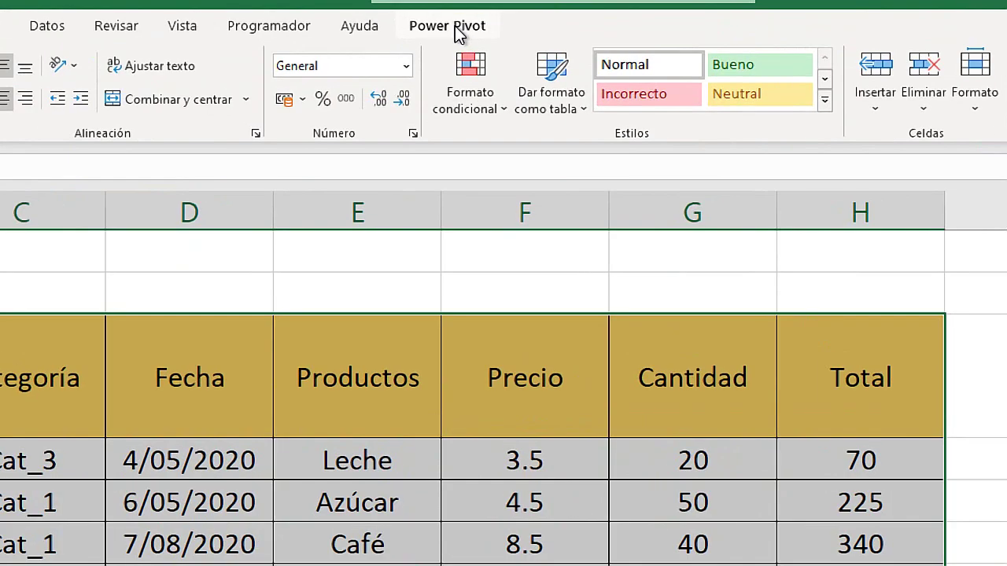
Add the selected range to the Power Pivot data model with headers, creating Tabla1
{"action": "left_click", "coordinate": [459, 27]}
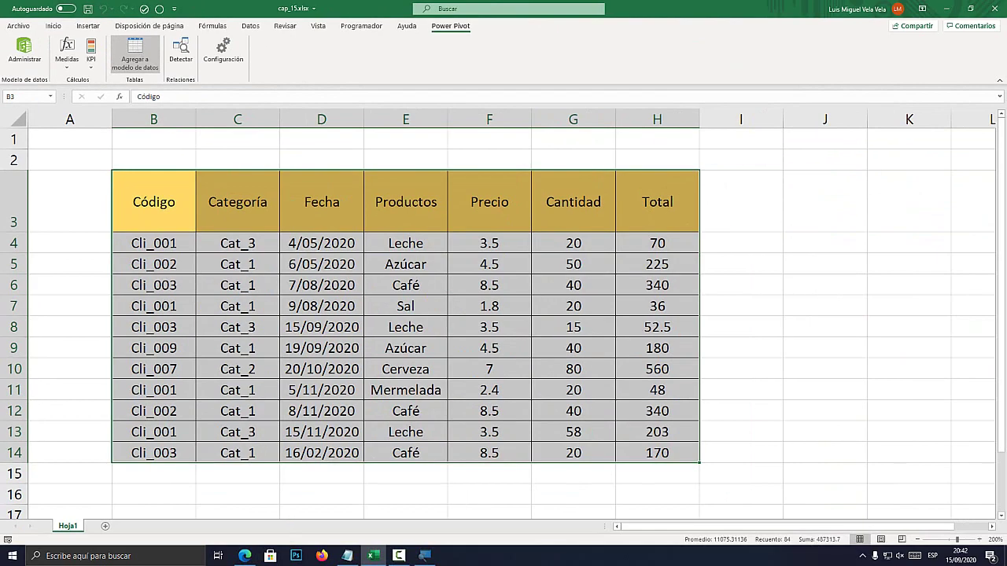
{"action": "left_click", "coordinate": [134, 55]}
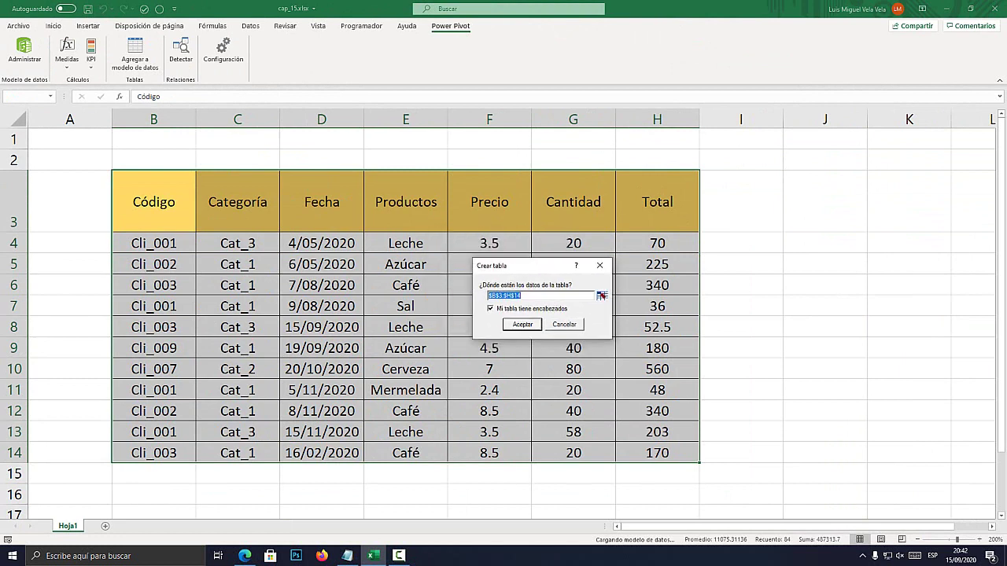
{"action": "key", "text": "Return"}
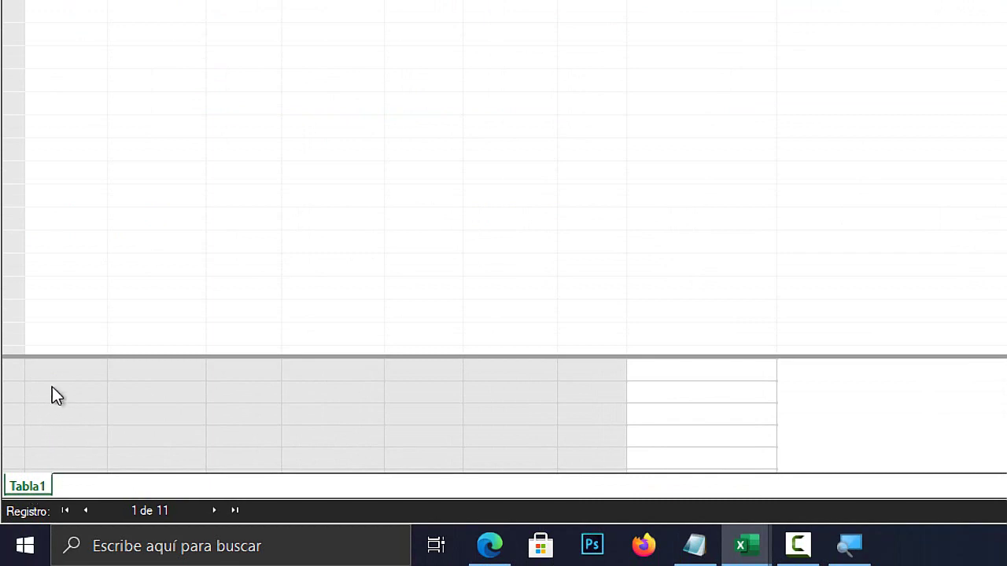
Select several cells across the calculation area below Tabla1
{"action": "left_click", "coordinate": [157, 392]}
{"action": "left_click", "coordinate": [244, 394]}
{"action": "left_click", "coordinate": [335, 393]}
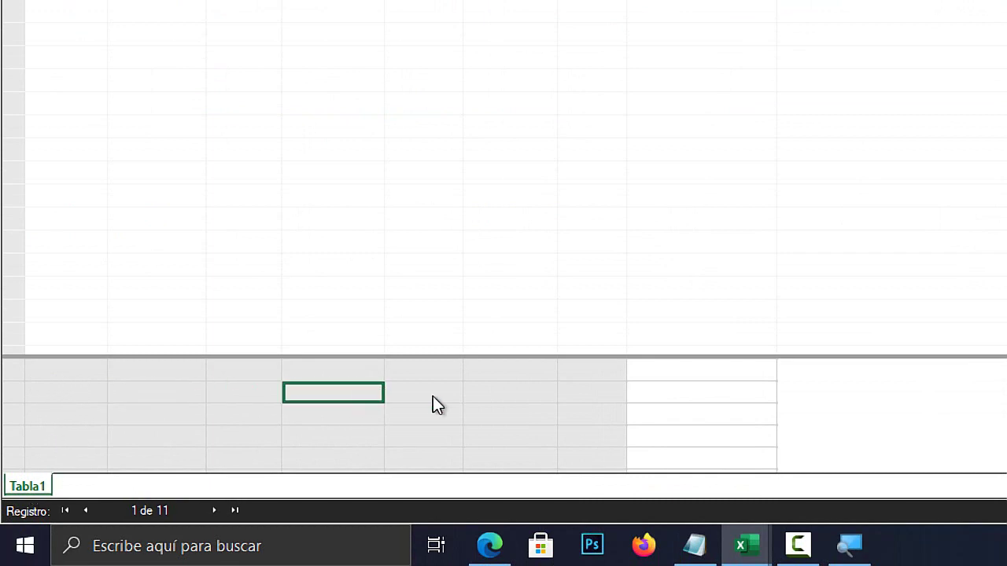
{"action": "left_click", "coordinate": [433, 396]}
{"action": "left_click", "coordinate": [612, 394]}
{"action": "left_click", "coordinate": [527, 394]}
{"action": "left_click", "coordinate": [423, 392]}
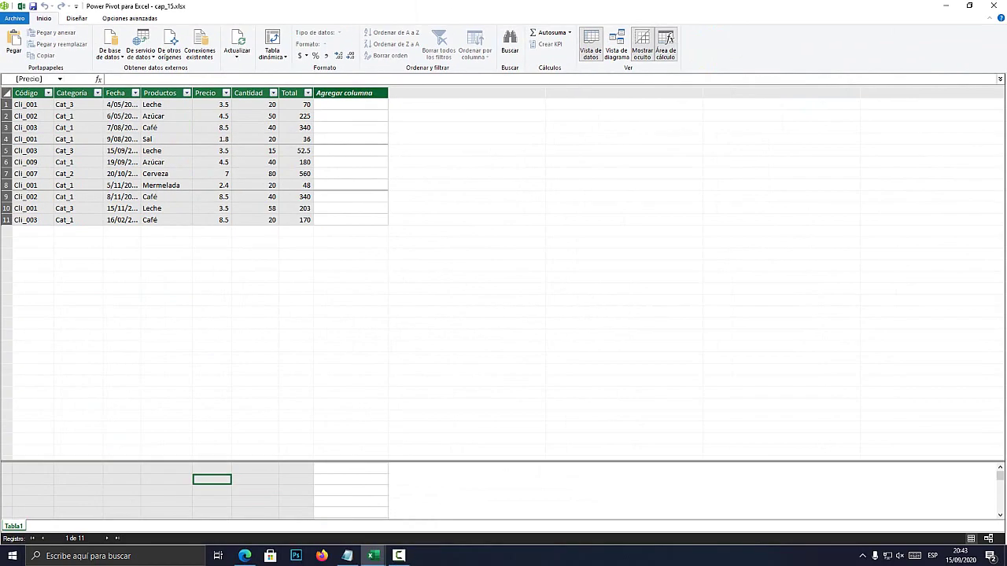
Toggle Área de cálculo off and on, then drag its splitter up to enlarge it
{"action": "left_click", "coordinate": [666, 45]}
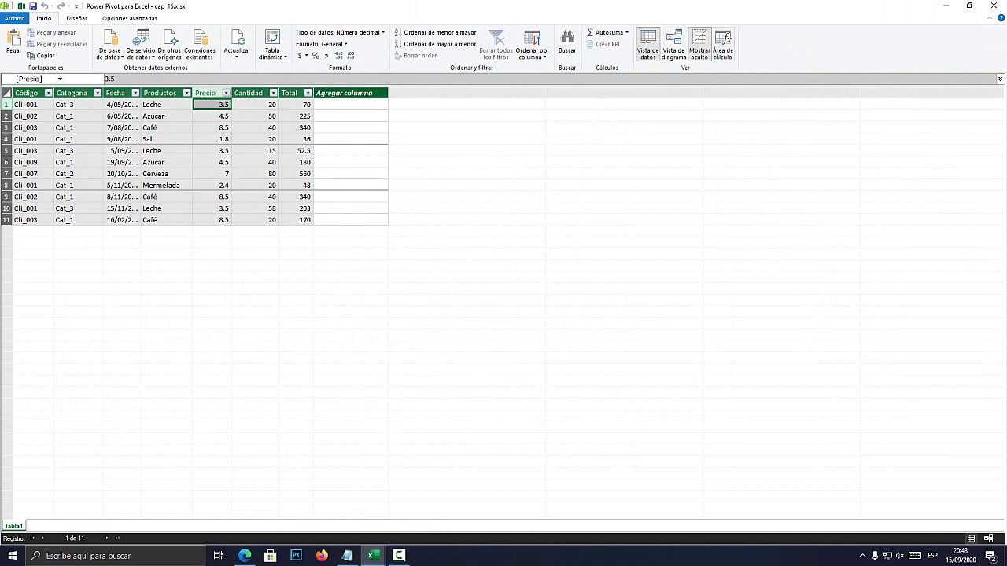
{"action": "left_click", "coordinate": [722, 45]}
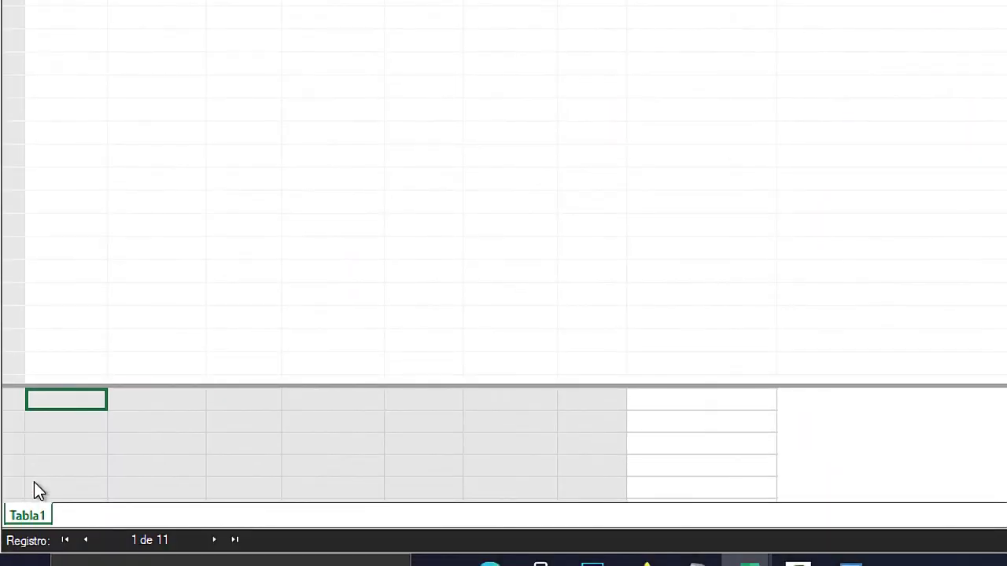
{"action": "left_click", "coordinate": [124, 442]}
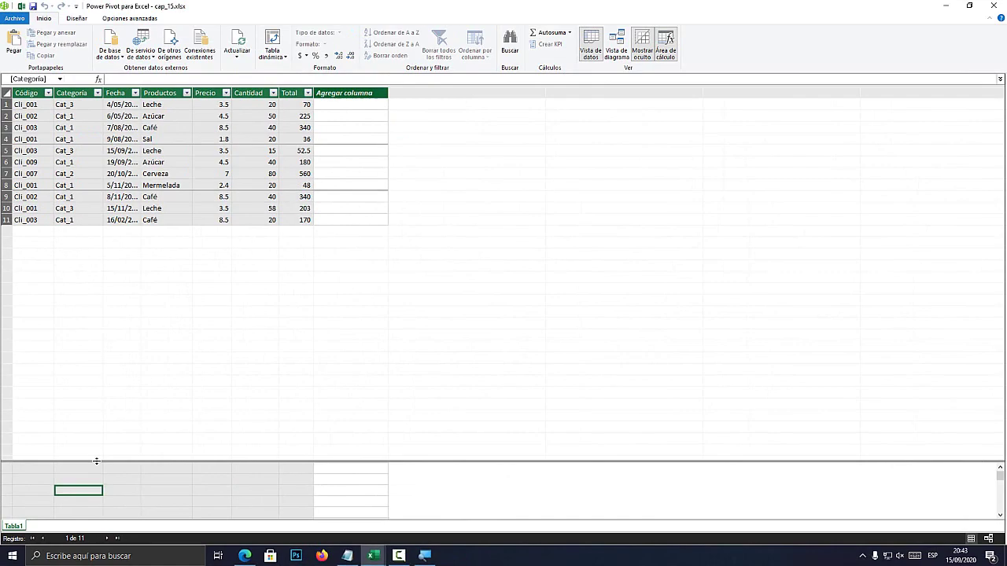
{"action": "left_click_drag", "start_coordinate": [193, 386], "coordinate": [97, 236]}
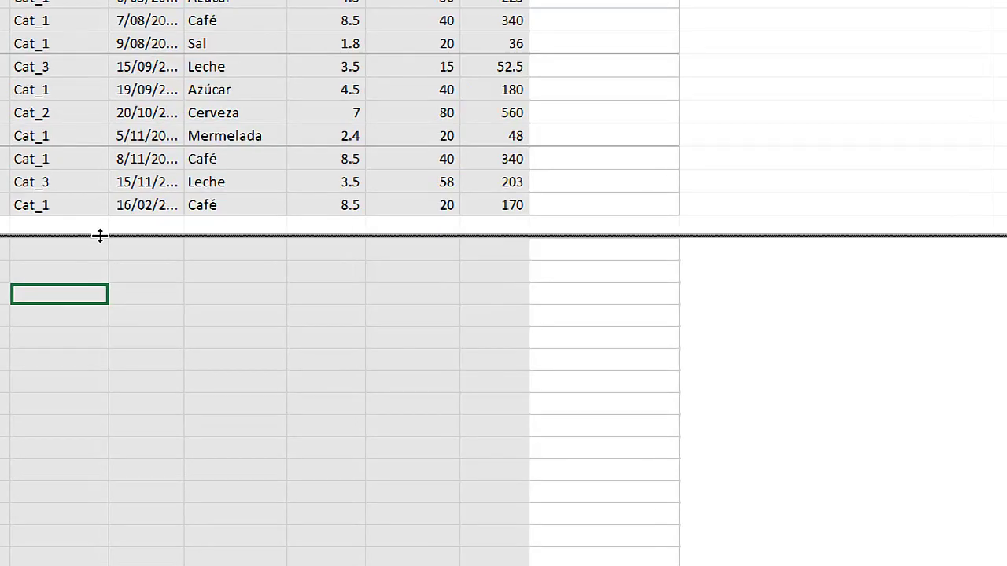
{"action": "left_click_drag", "start_coordinate": [104, 257], "coordinate": [641, 513]}
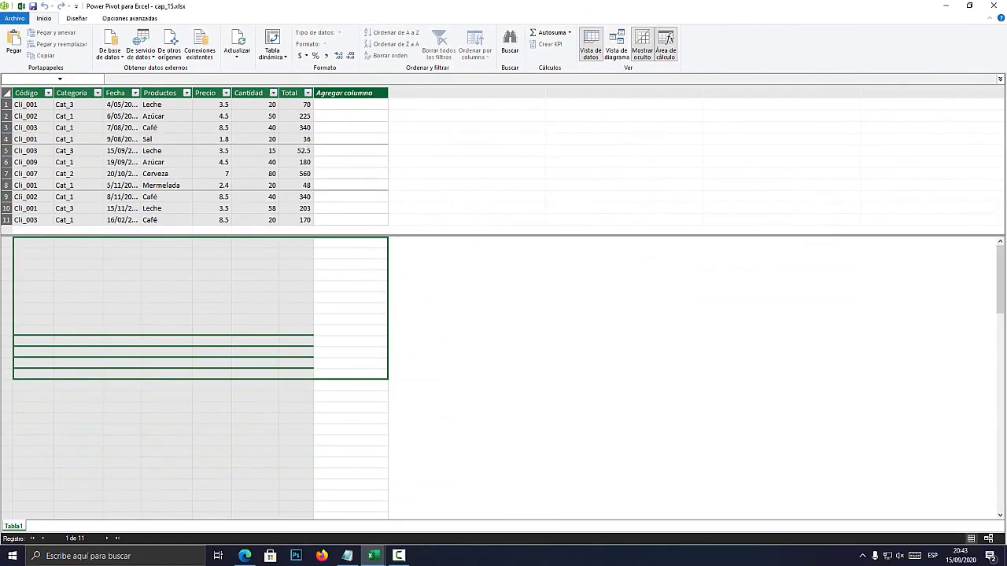
{"action": "left_click", "coordinate": [346, 103]}
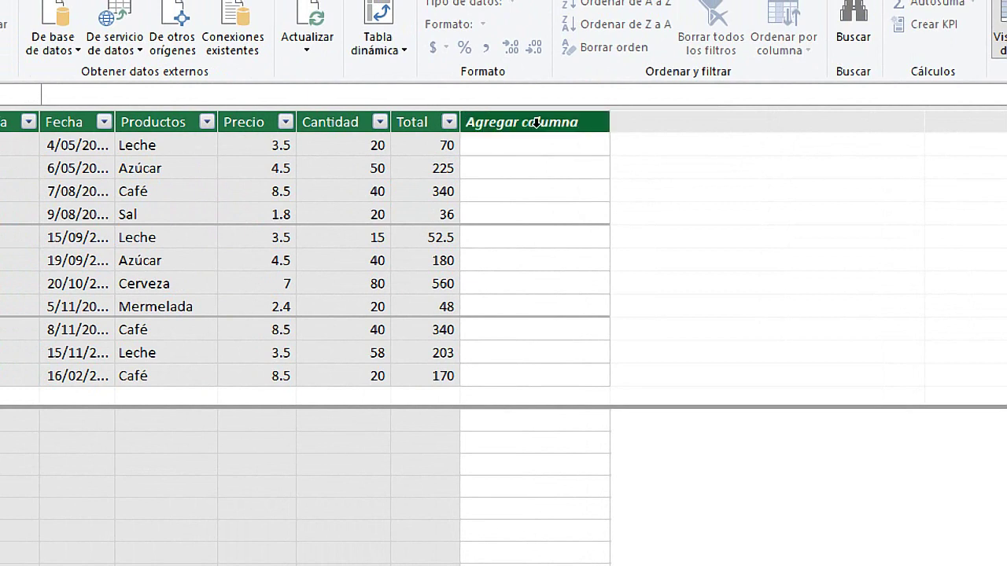
Select cells down the Agregar columna column and the calculation cell under Total
{"action": "left_click", "coordinate": [536, 123]}
{"action": "left_click", "coordinate": [519, 146]}
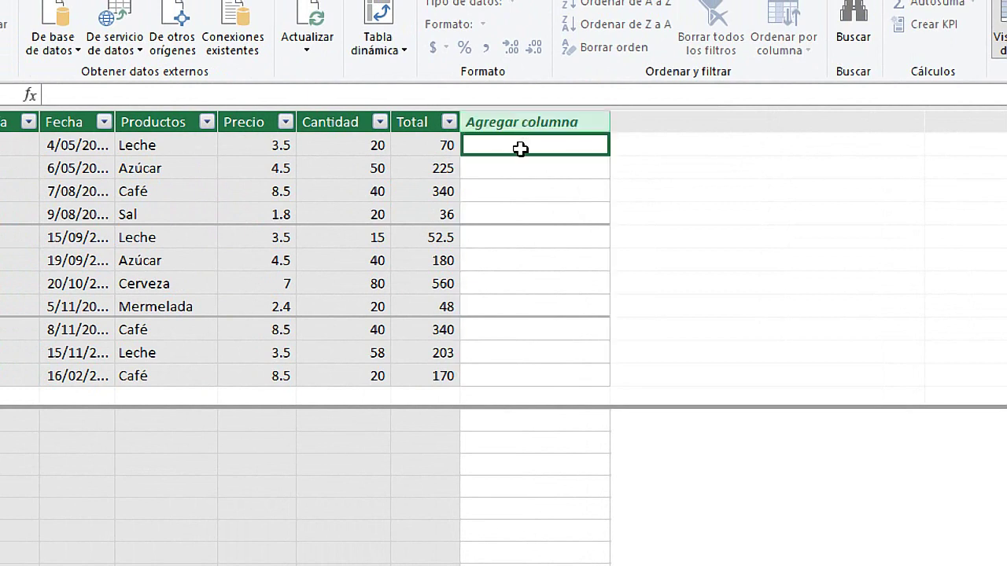
{"action": "left_click", "coordinate": [512, 167]}
{"action": "left_click", "coordinate": [514, 193]}
{"action": "left_click", "coordinate": [517, 235]}
{"action": "left_click", "coordinate": [509, 261]}
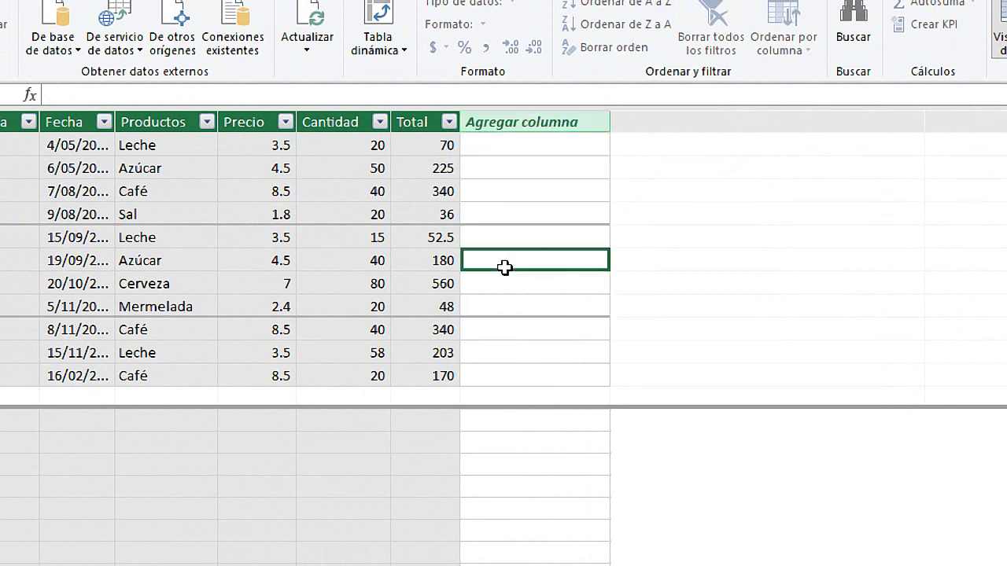
{"action": "left_click", "coordinate": [506, 296]}
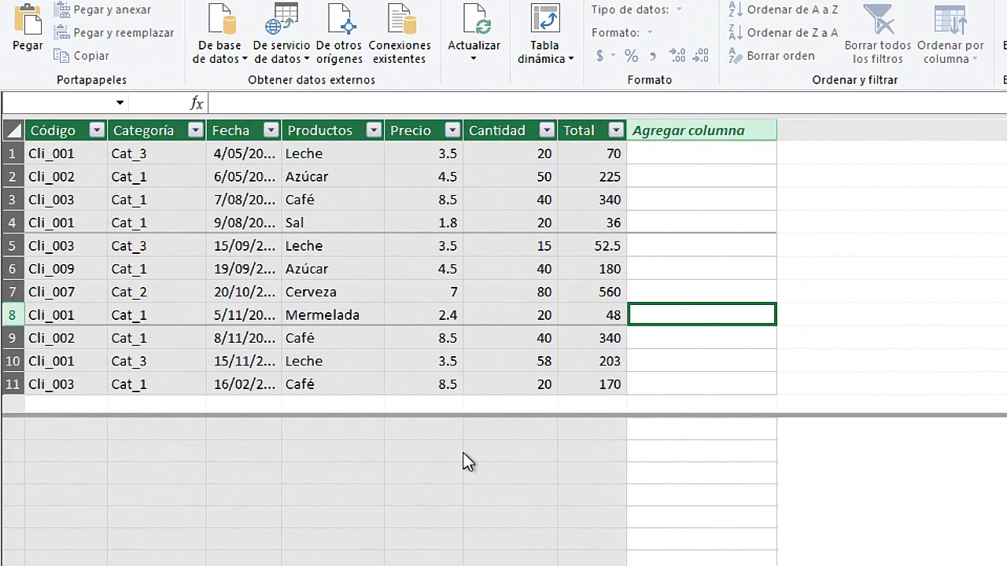
{"action": "left_click", "coordinate": [587, 431]}
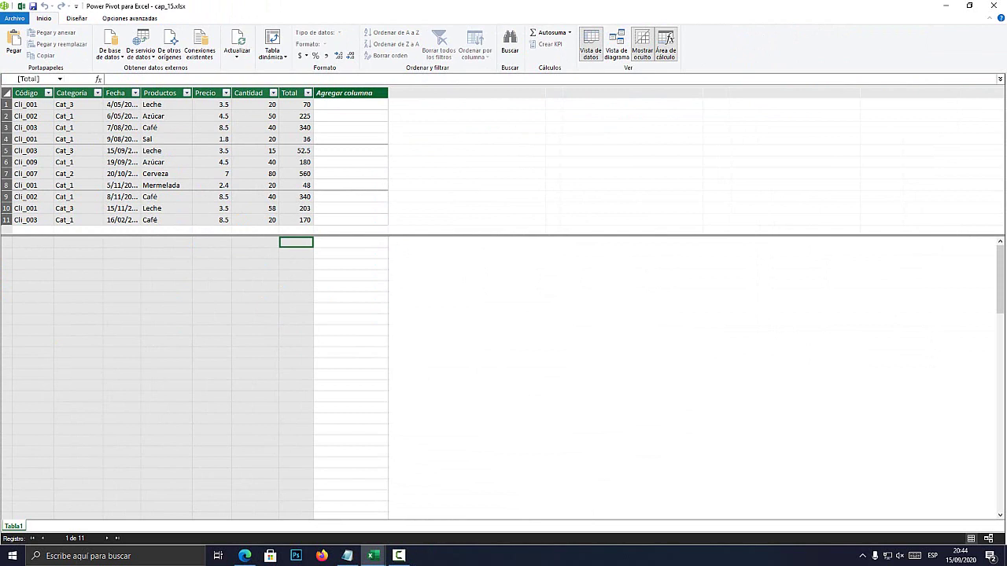
Select Cantidad and Total values, drag down the Total column, then pick its calculation cell
{"action": "left_click", "coordinate": [255, 263]}
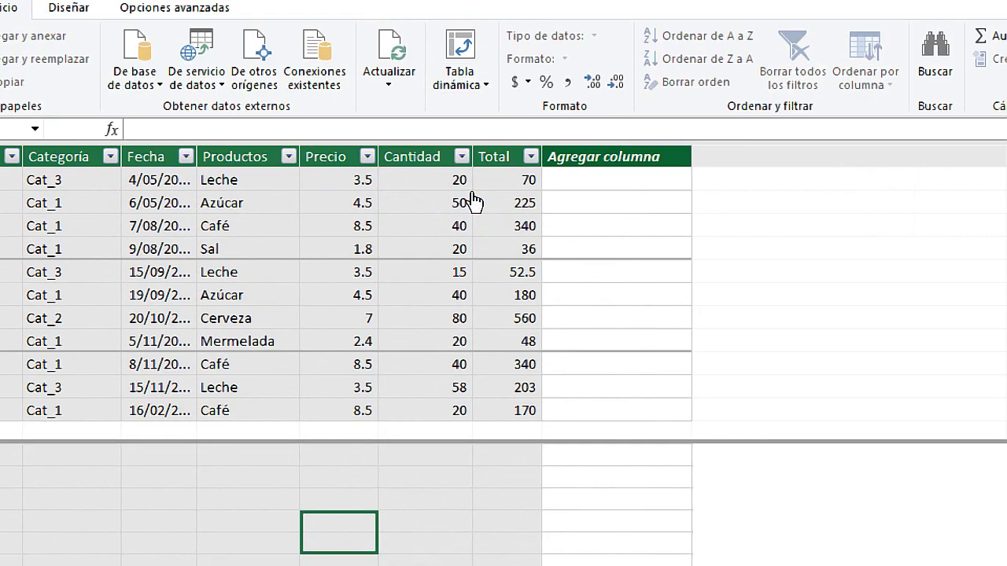
{"action": "left_click", "coordinate": [425, 273]}
{"action": "left_click", "coordinate": [421, 302]}
{"action": "left_click", "coordinate": [519, 276]}
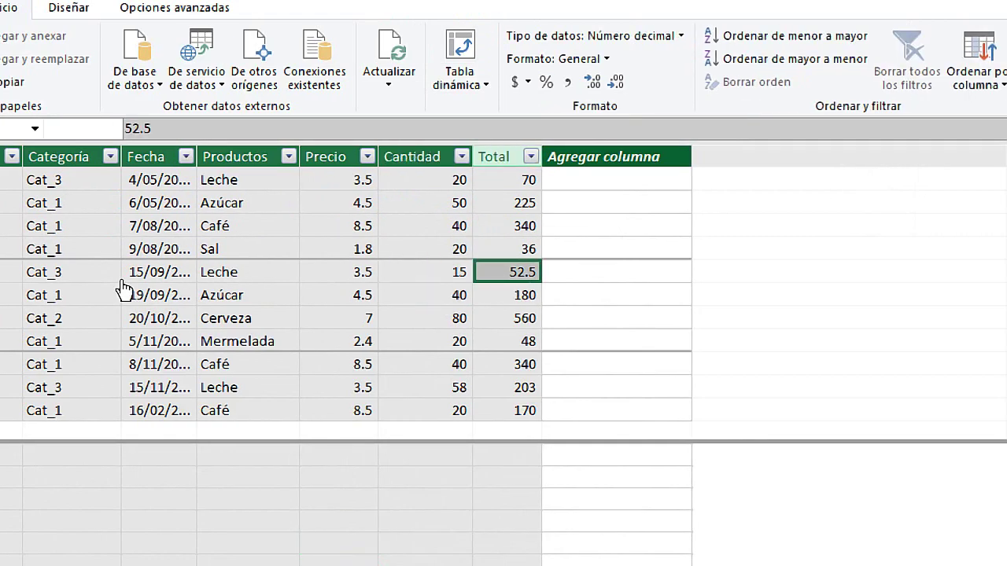
{"action": "left_click", "coordinate": [518, 234]}
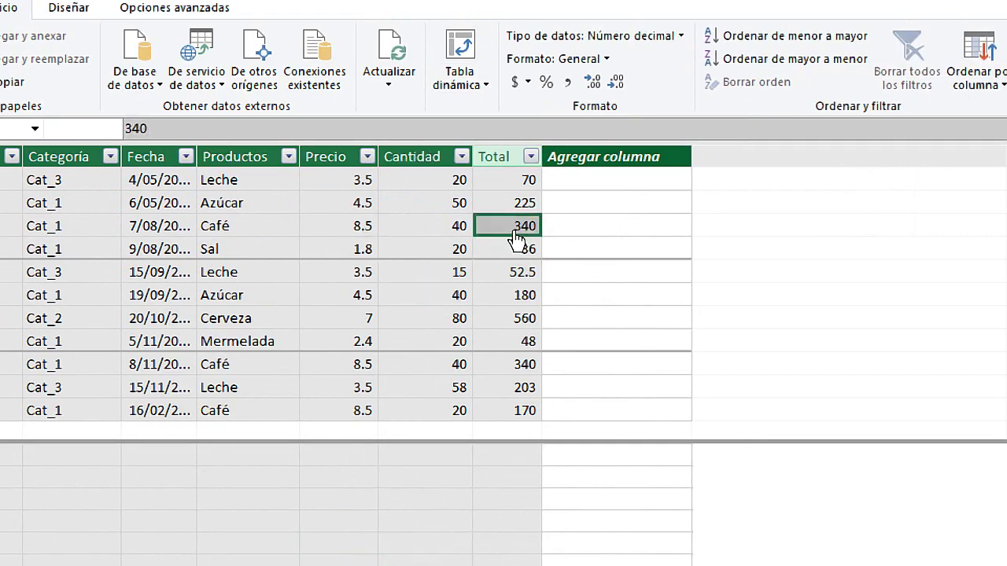
{"action": "left_click", "coordinate": [494, 157]}
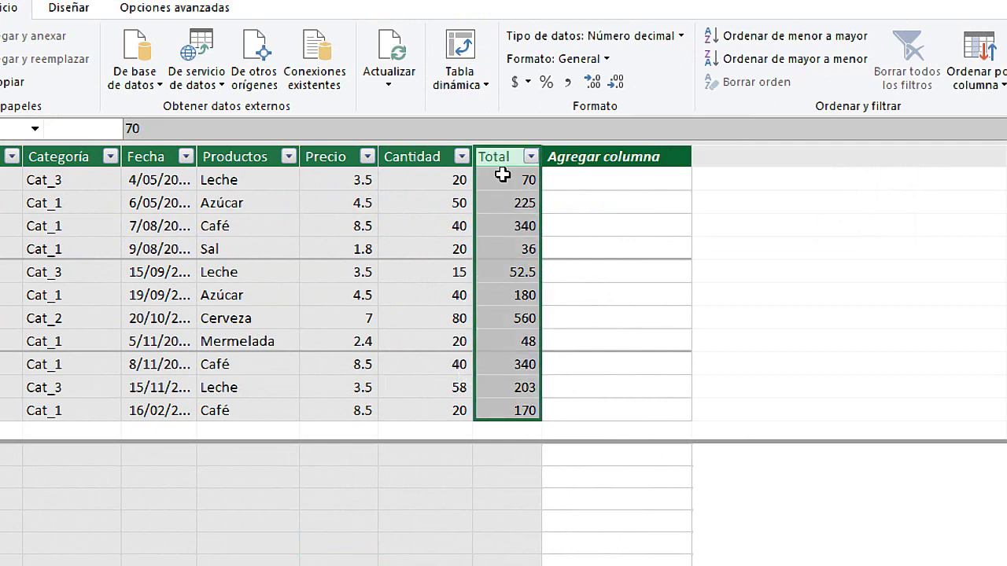
{"action": "left_click", "coordinate": [507, 456]}
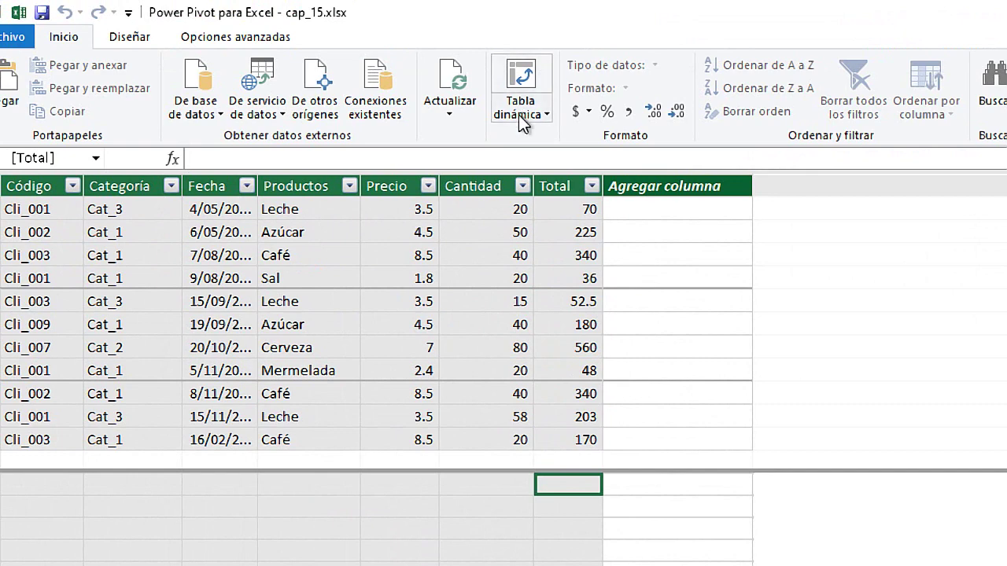
{"action": "left_click_drag", "start_coordinate": [568, 209], "coordinate": [555, 432]}
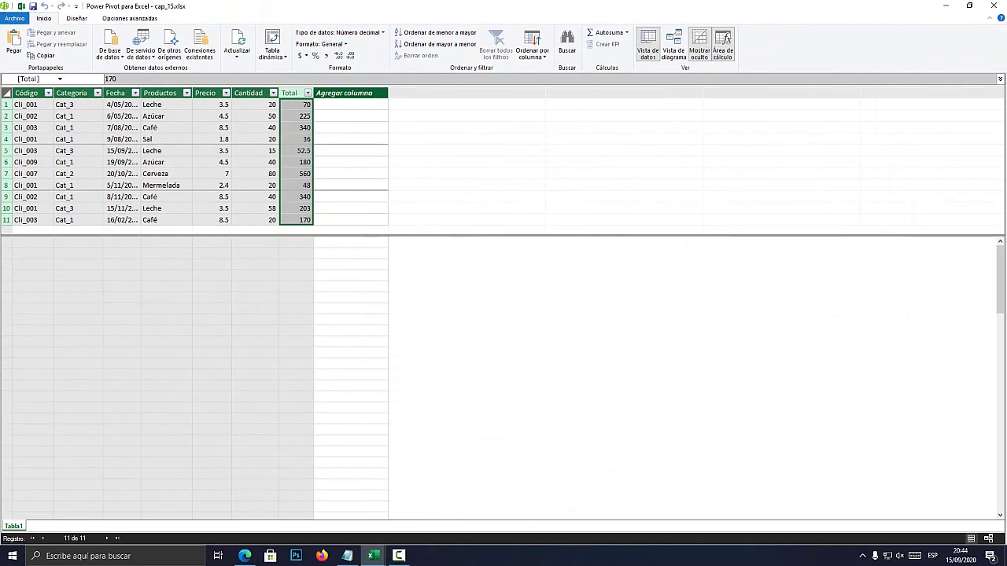
{"action": "left_click", "coordinate": [296, 242]}
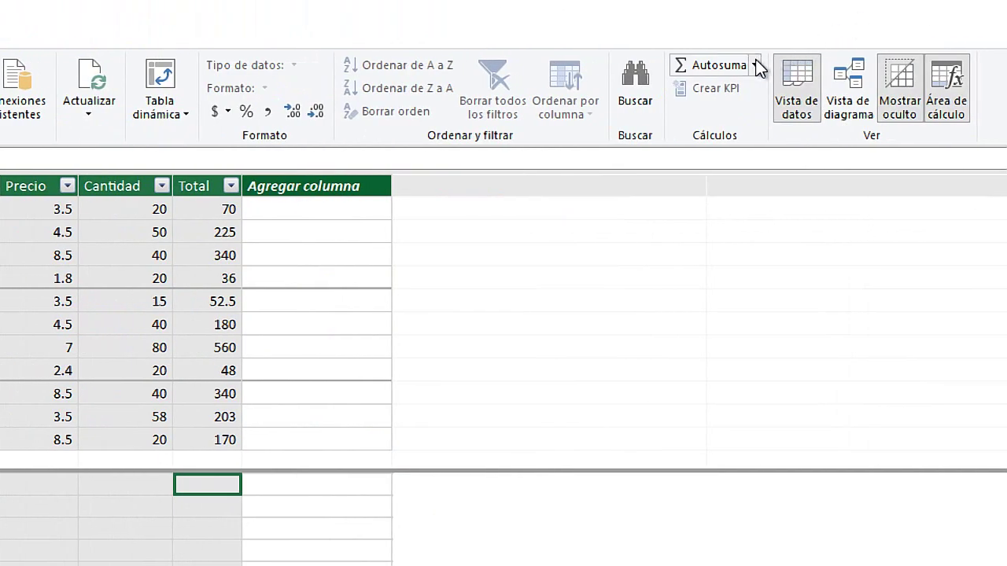
Create Suma de Total:=SUM([Total]) via Autosuma > Suma (2224.5) and widen the Total column
{"action": "left_click", "coordinate": [754, 65]}
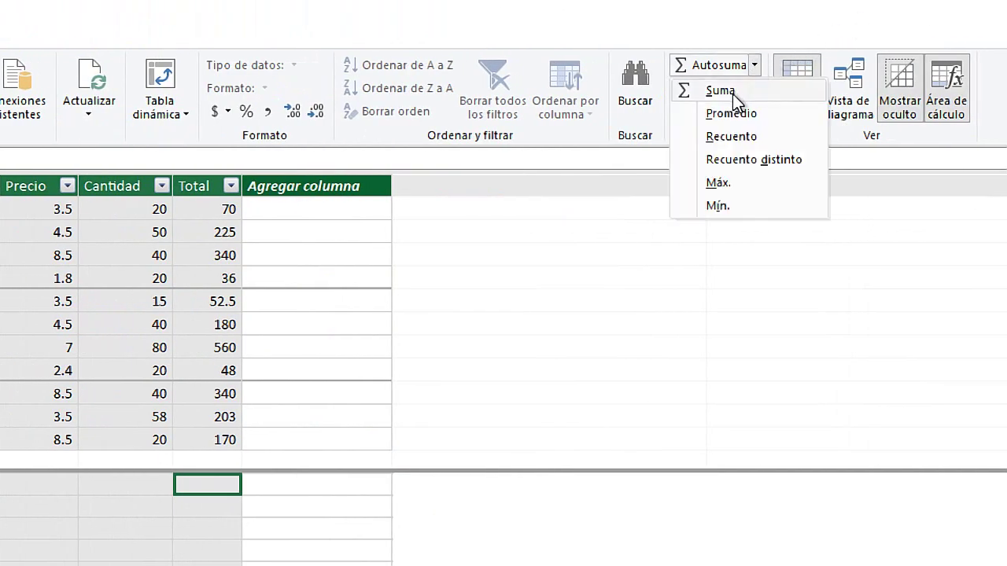
{"action": "left_click", "coordinate": [736, 66]}
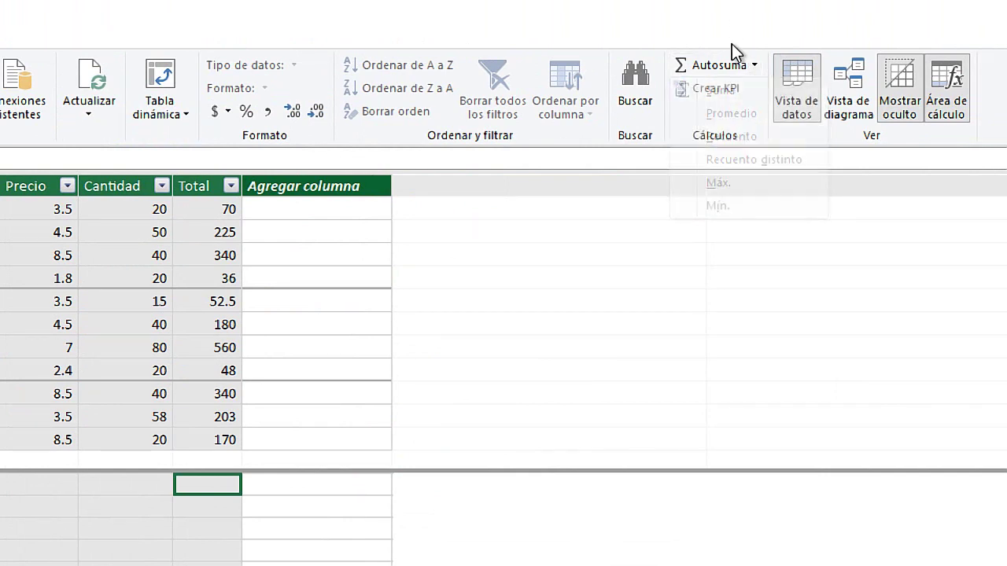
{"action": "left_click", "coordinate": [755, 66]}
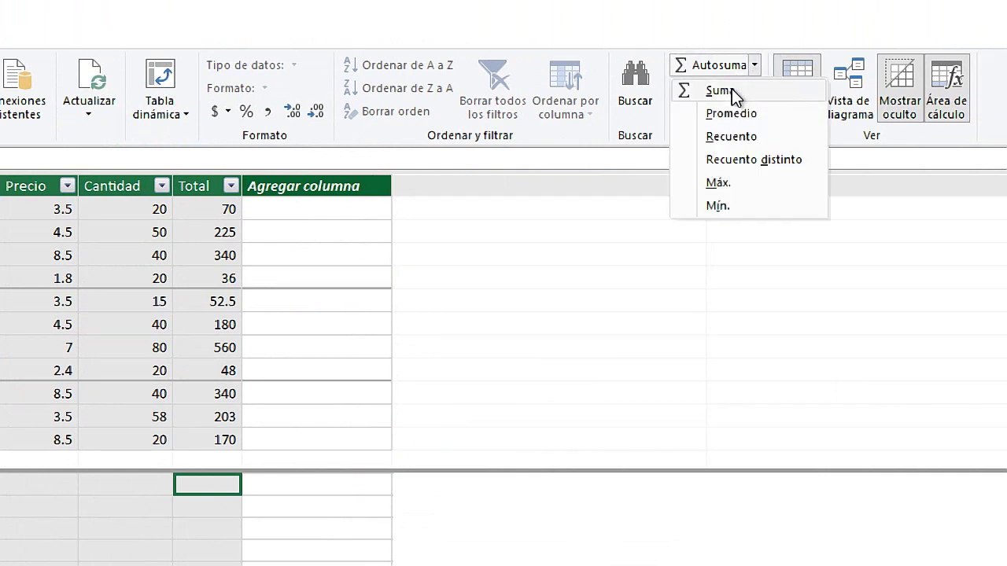
{"action": "left_click", "coordinate": [730, 91]}
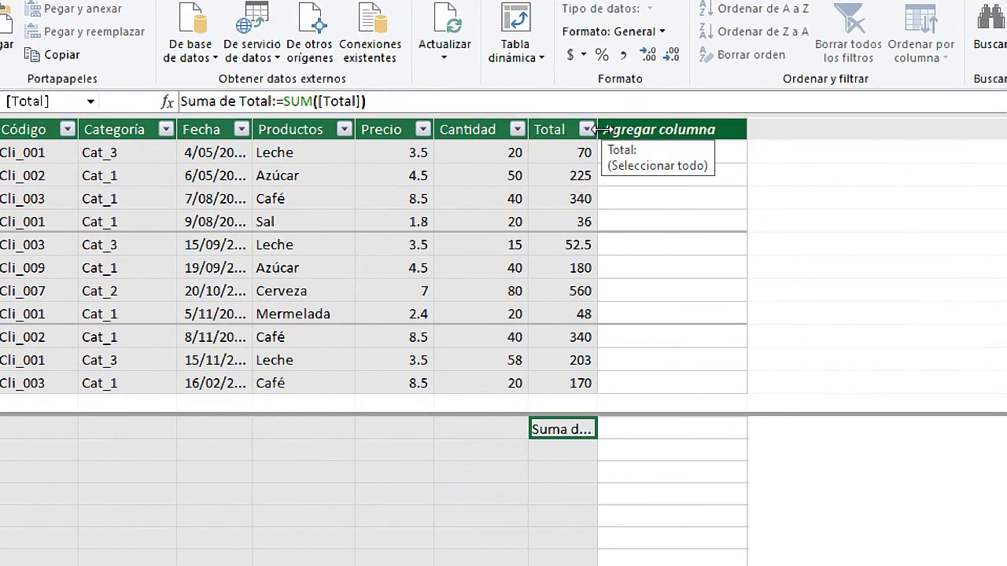
{"action": "left_click_drag", "start_coordinate": [597, 129], "coordinate": [740, 130]}
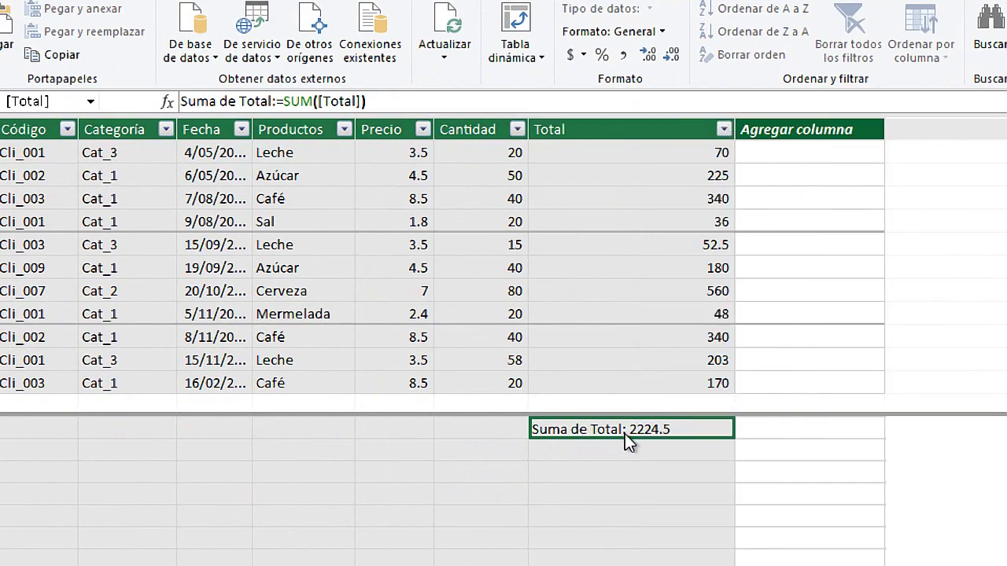
{"action": "left_click_drag", "start_coordinate": [666, 150], "coordinate": [684, 373]}
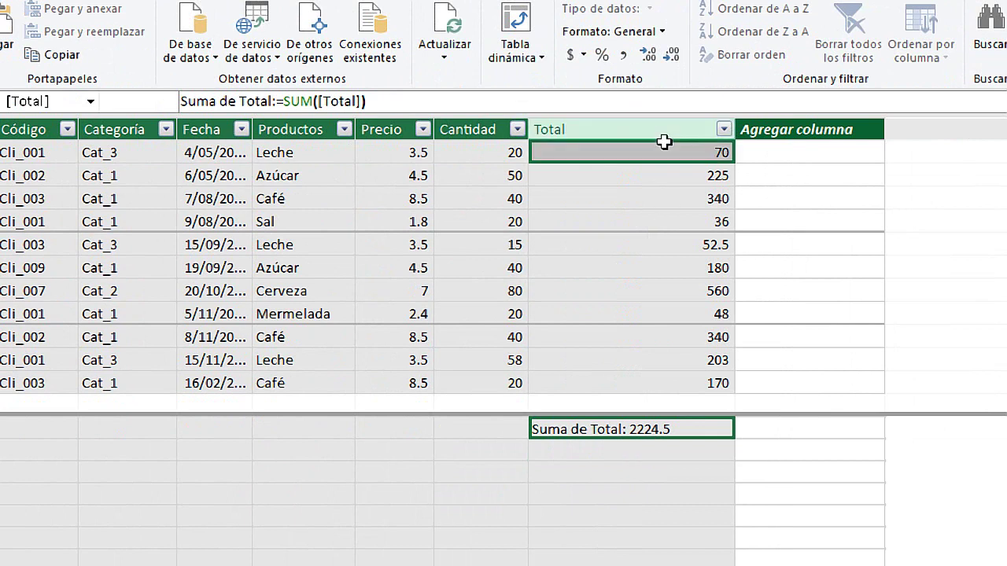
{"action": "left_click", "coordinate": [628, 428]}
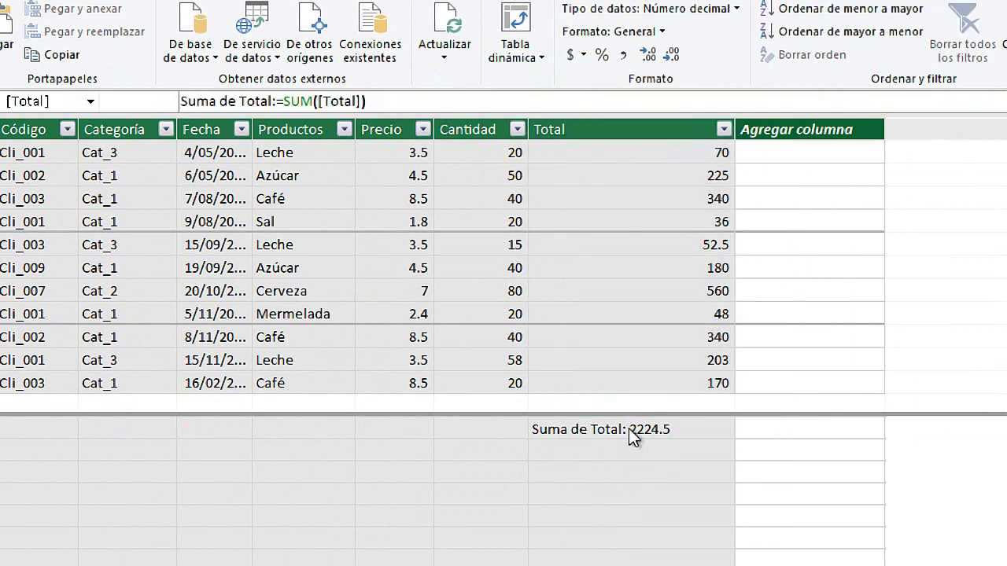
Give Suma de Total the Moneda format with S/ symbol and 2 decimals, showing S/2,224.50
{"action": "right_click", "coordinate": [597, 433]}
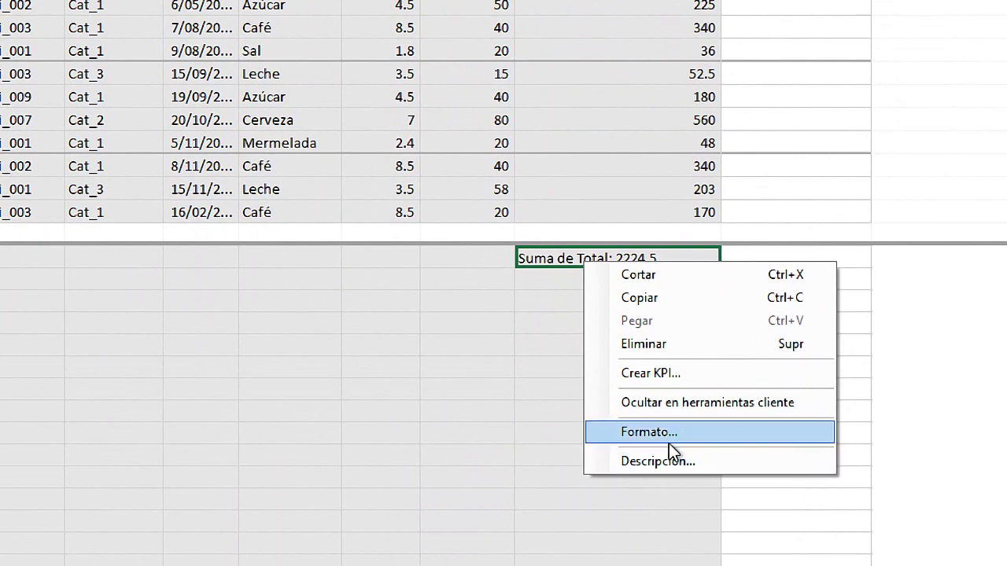
{"action": "left_click", "coordinate": [654, 431]}
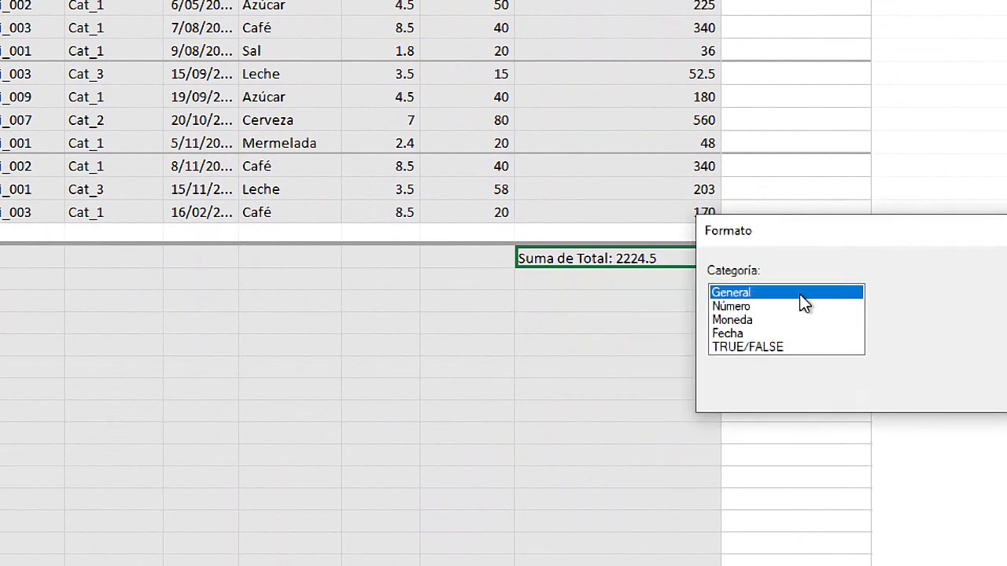
{"action": "left_click_drag", "start_coordinate": [785, 224], "coordinate": [254, 225]}
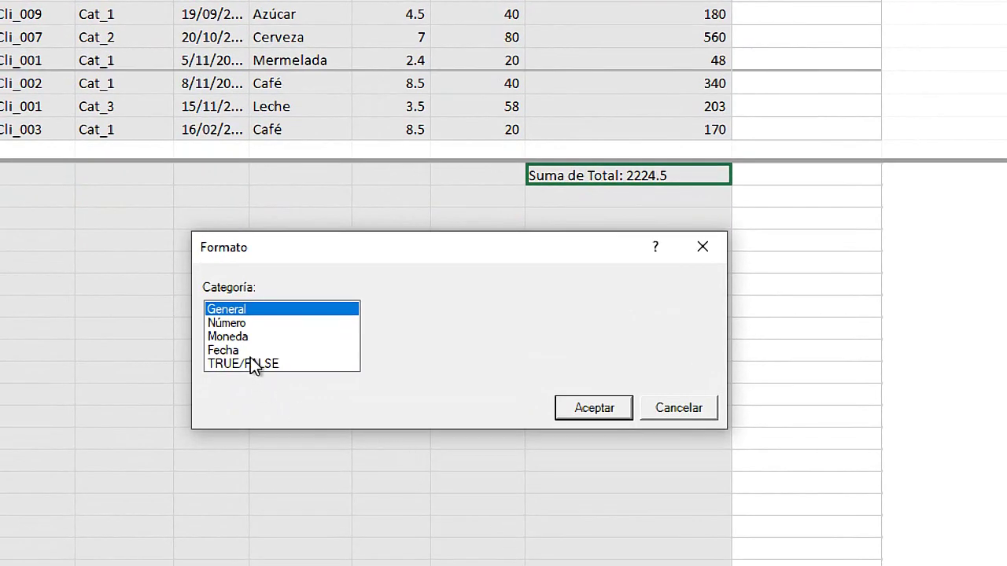
{"action": "left_click", "coordinate": [236, 336]}
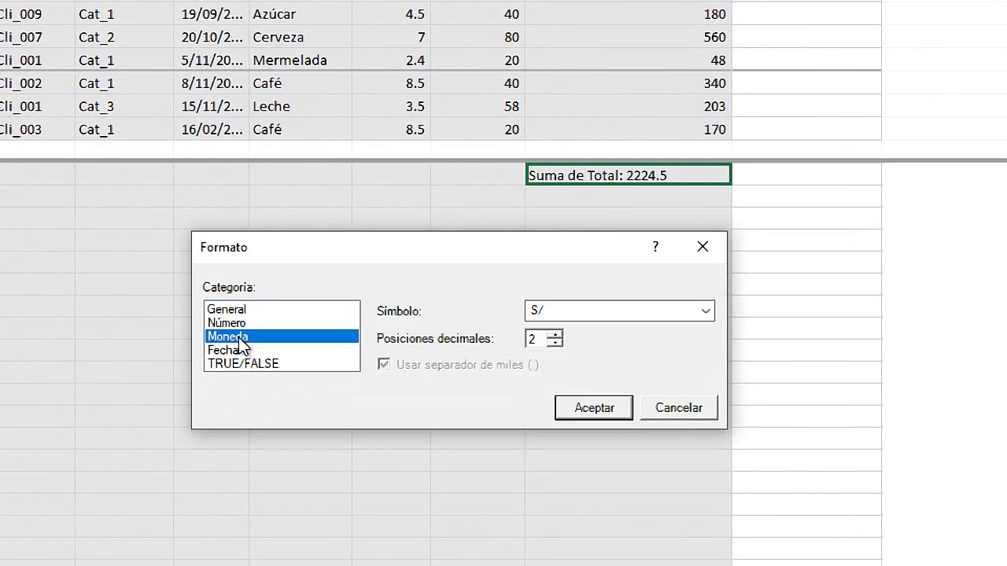
{"action": "left_click", "coordinate": [708, 313]}
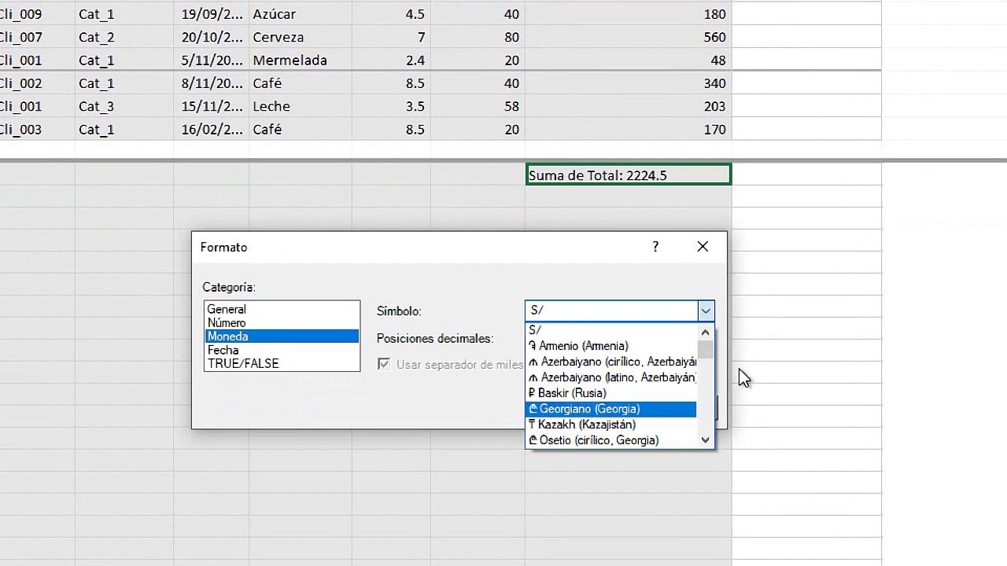
{"action": "left_click", "coordinate": [464, 301]}
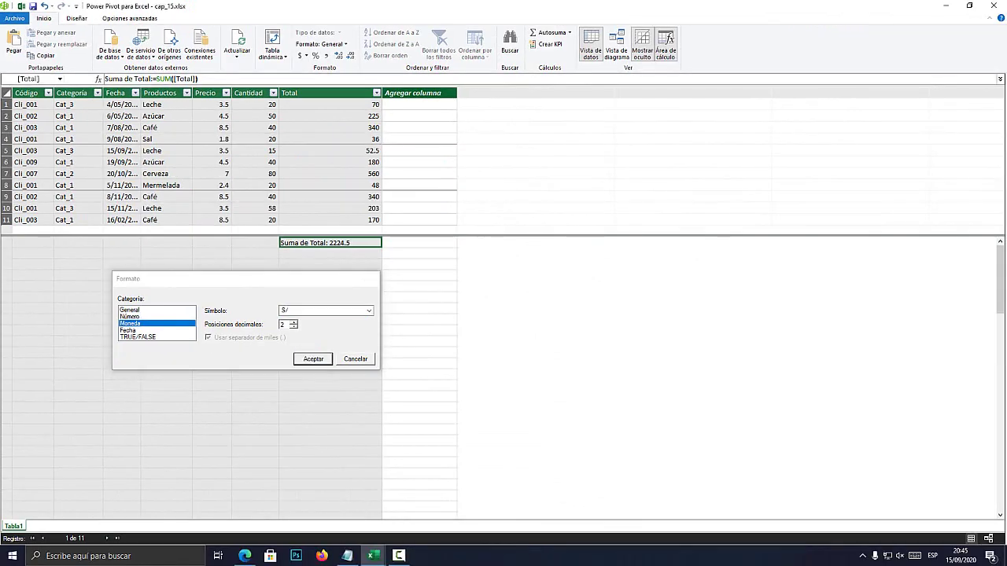
{"action": "left_click", "coordinate": [587, 410]}
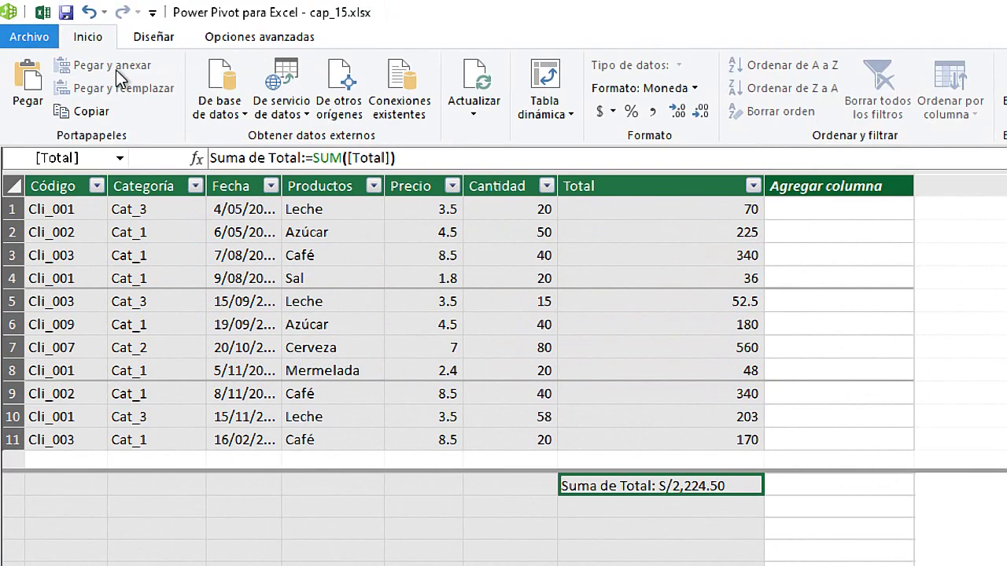
{"action": "left_click", "coordinate": [308, 155]}
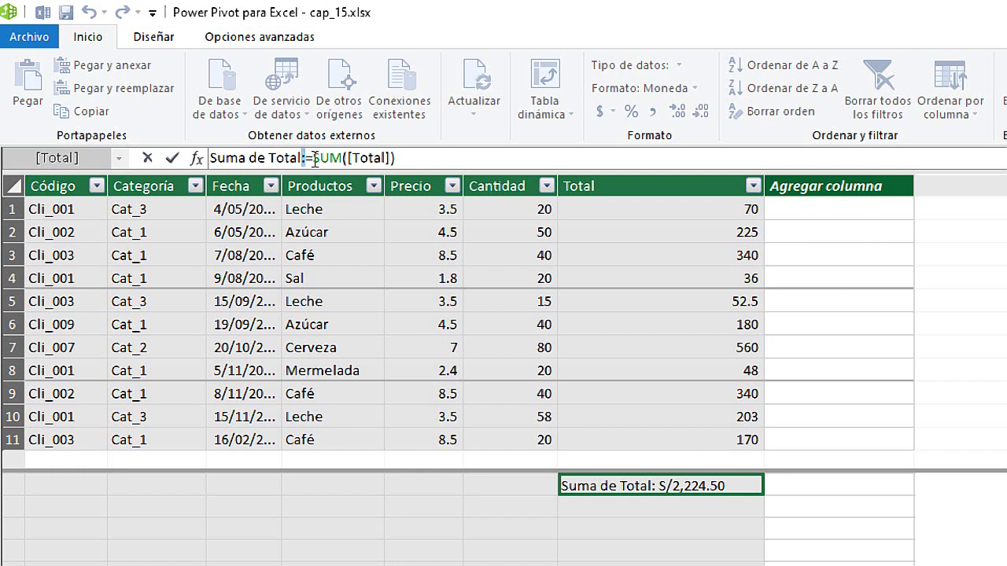
{"action": "left_click_drag", "start_coordinate": [315, 158], "coordinate": [331, 156]}
{"action": "left_click_drag", "start_coordinate": [394, 158], "coordinate": [348, 158]}
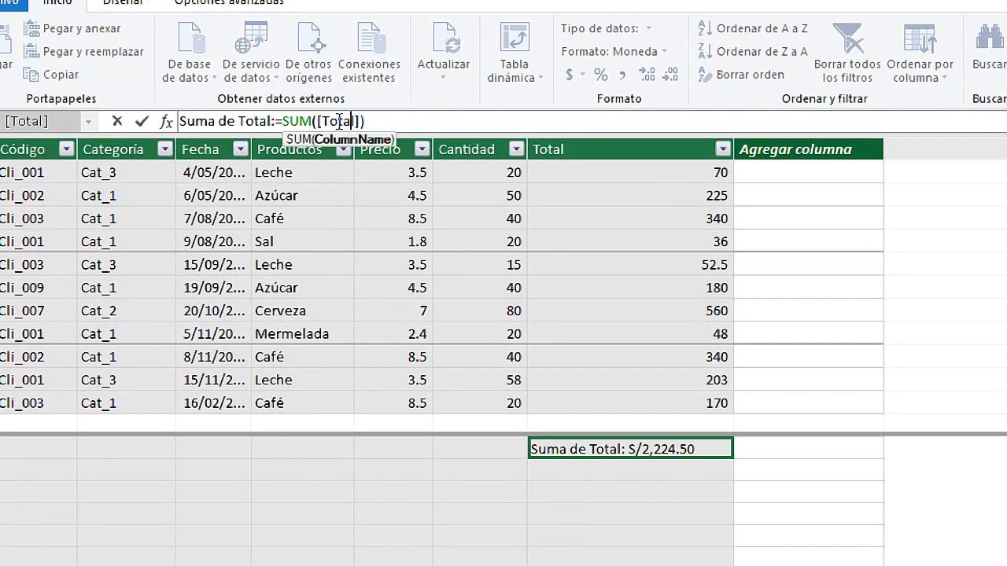
{"action": "left_click_drag", "start_coordinate": [349, 119], "coordinate": [336, 120]}
{"action": "left_click", "coordinate": [572, 465]}
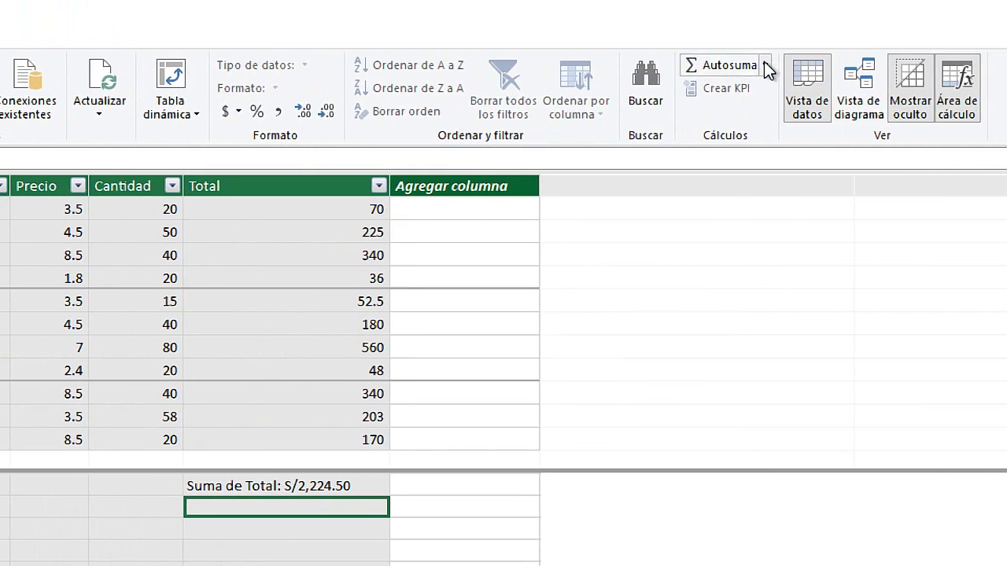
Add a Promedio de Total measure via Autosuma > Promedio and widen the Total column
{"action": "left_click", "coordinate": [763, 64]}
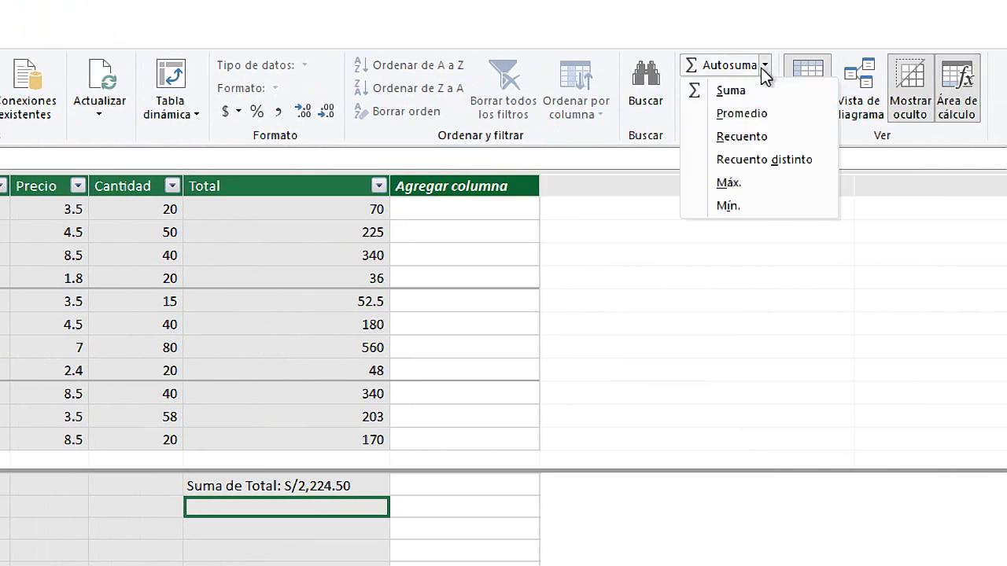
{"action": "left_click", "coordinate": [742, 114]}
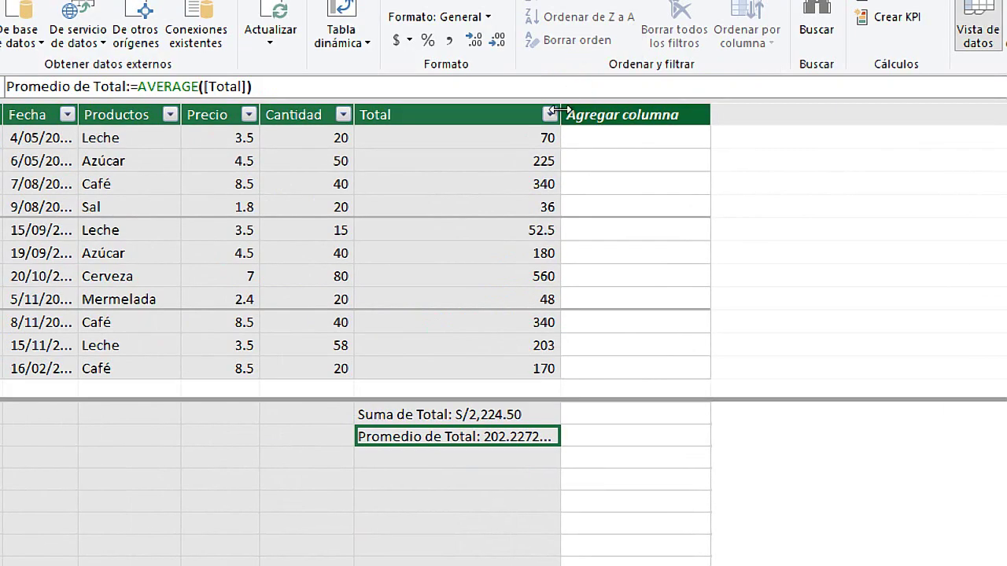
{"action": "left_click_drag", "start_coordinate": [561, 115], "coordinate": [699, 115]}
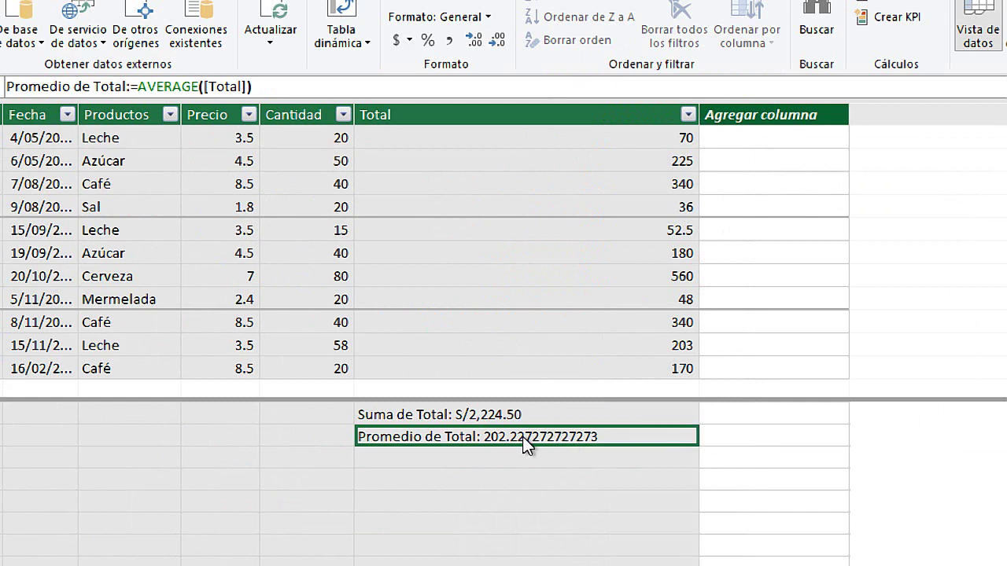
Format Promedio de Total as Moneda currency with S/, showing S/202.23
{"action": "right_click", "coordinate": [525, 442]}
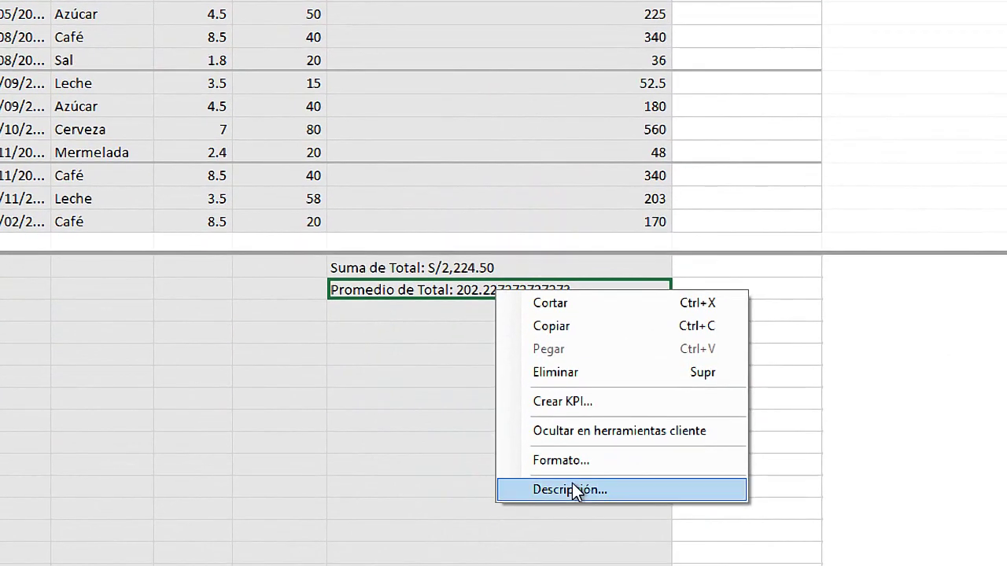
{"action": "left_click", "coordinate": [578, 461]}
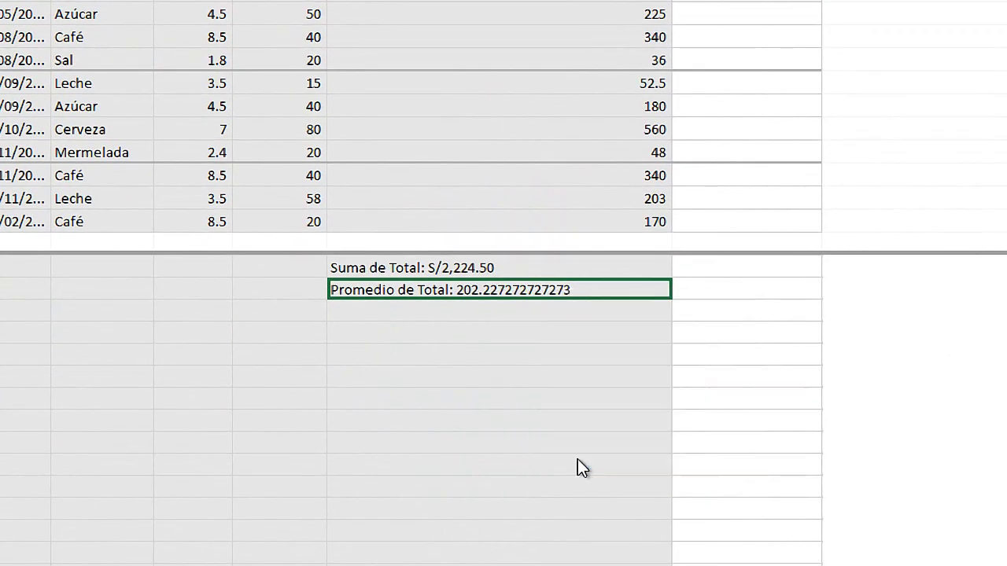
{"action": "left_click", "coordinate": [555, 327]}
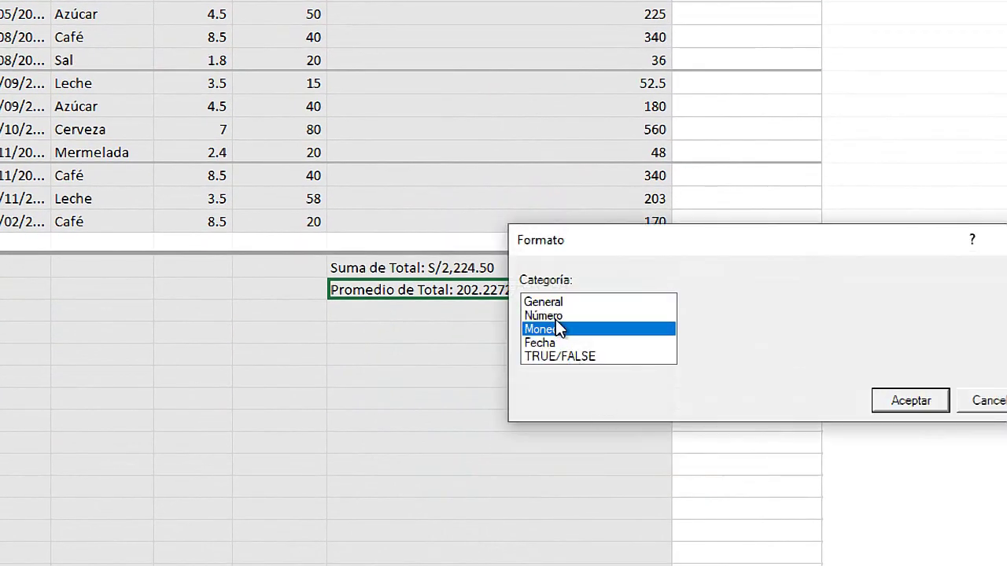
{"action": "left_click_drag", "start_coordinate": [569, 238], "coordinate": [224, 239]}
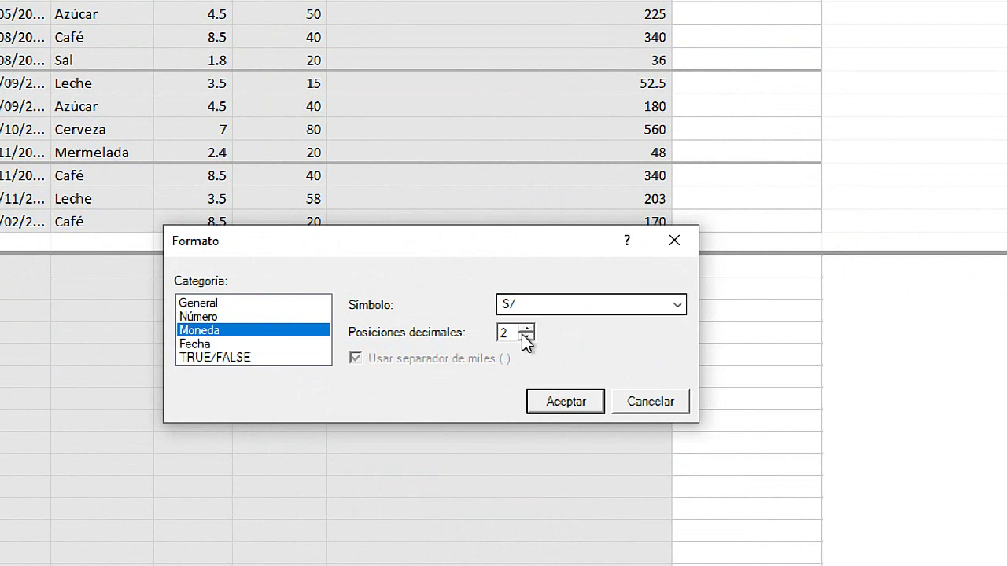
{"action": "left_click", "coordinate": [578, 405]}
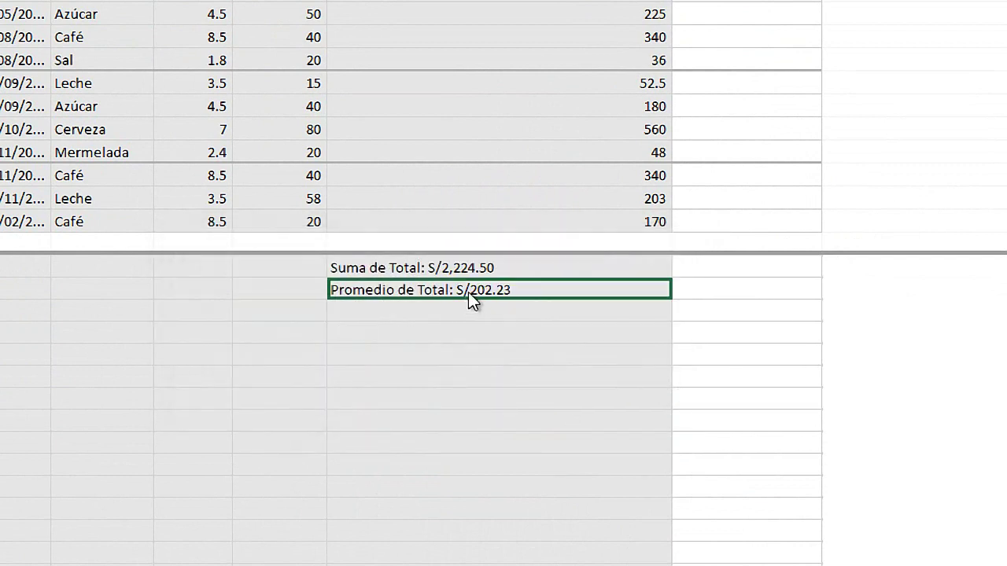
{"action": "left_click", "coordinate": [452, 311]}
{"action": "left_click", "coordinate": [445, 291]}
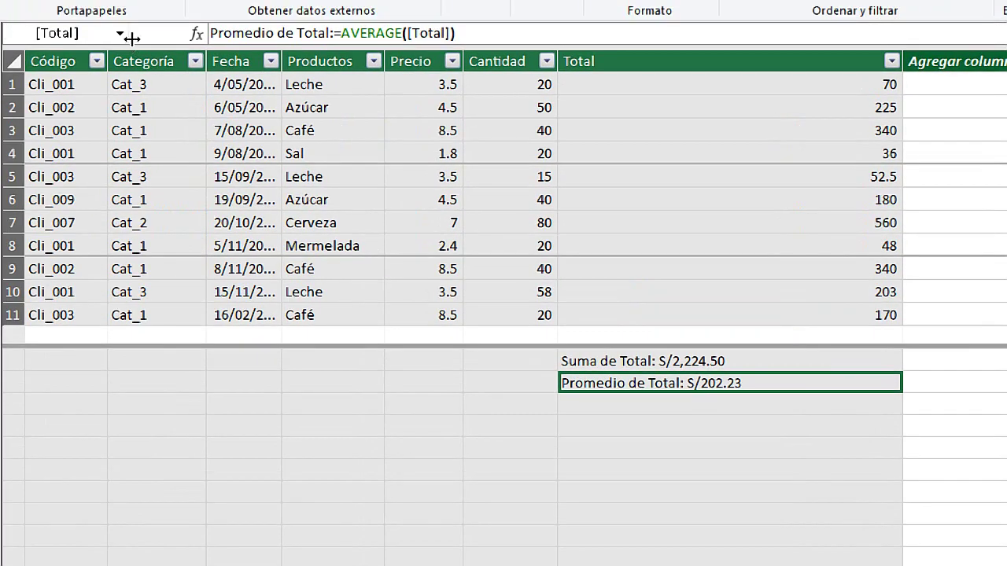
Rename the Promedio de Total measure to 'Promedio' in the formula bar
{"action": "left_click", "coordinate": [301, 157]}
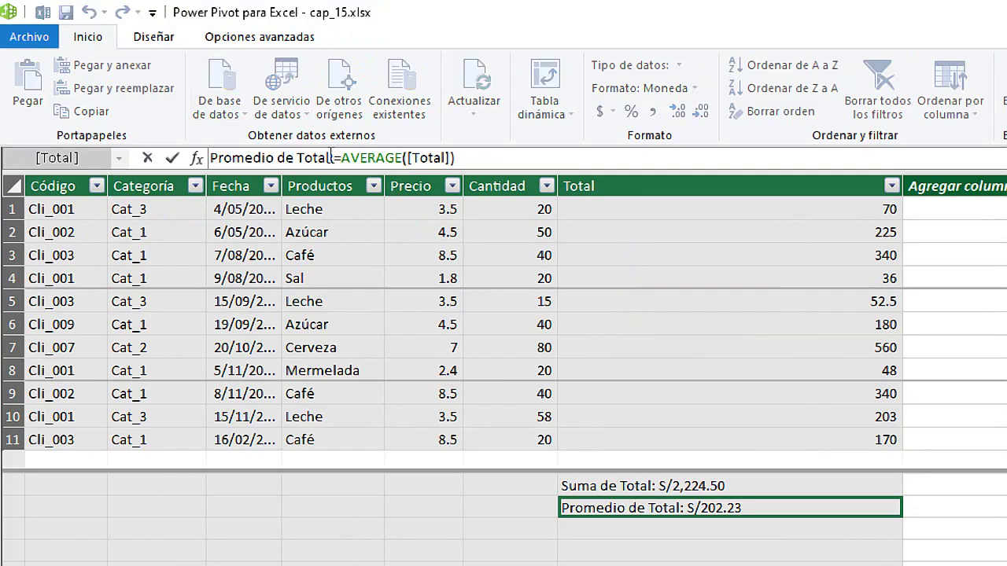
{"action": "type", "text": ":"}
{"action": "left_click_drag", "start_coordinate": [329, 157], "coordinate": [209, 157]}
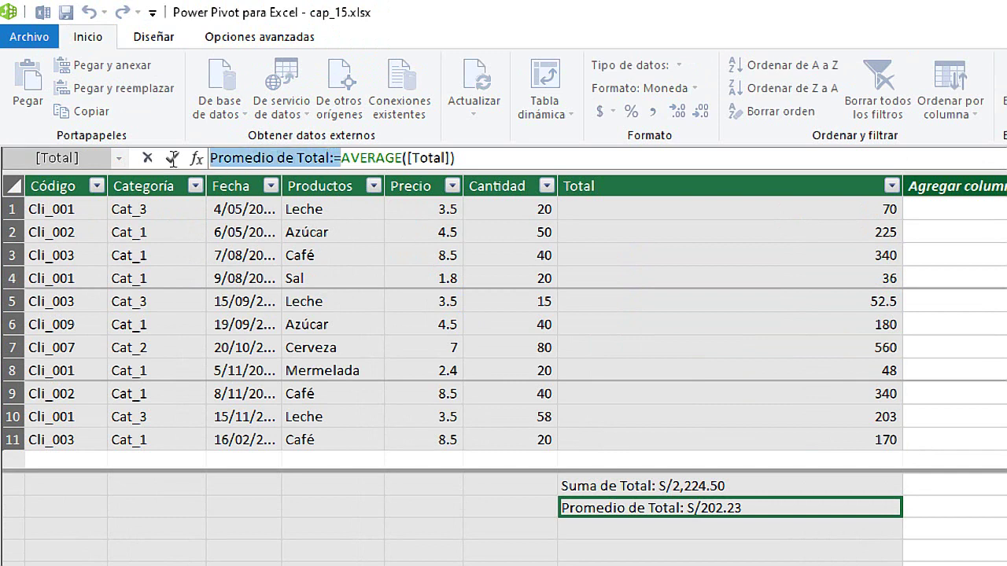
{"action": "left_click", "coordinate": [298, 158]}
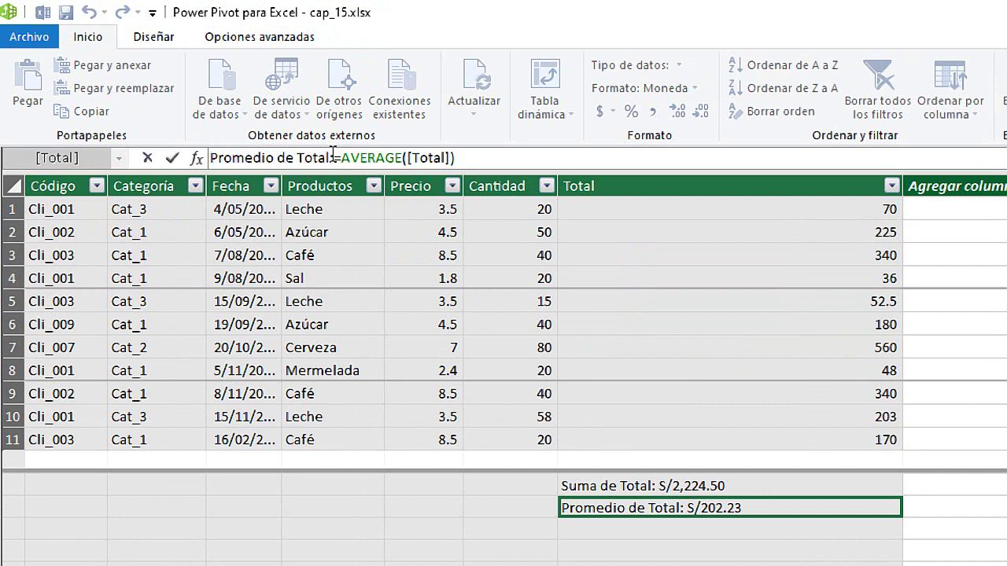
{"action": "left_click_drag", "start_coordinate": [331, 157], "coordinate": [106, 157]}
{"action": "key", "text": "BackSpace"}
{"action": "type", "text": "Promed"}
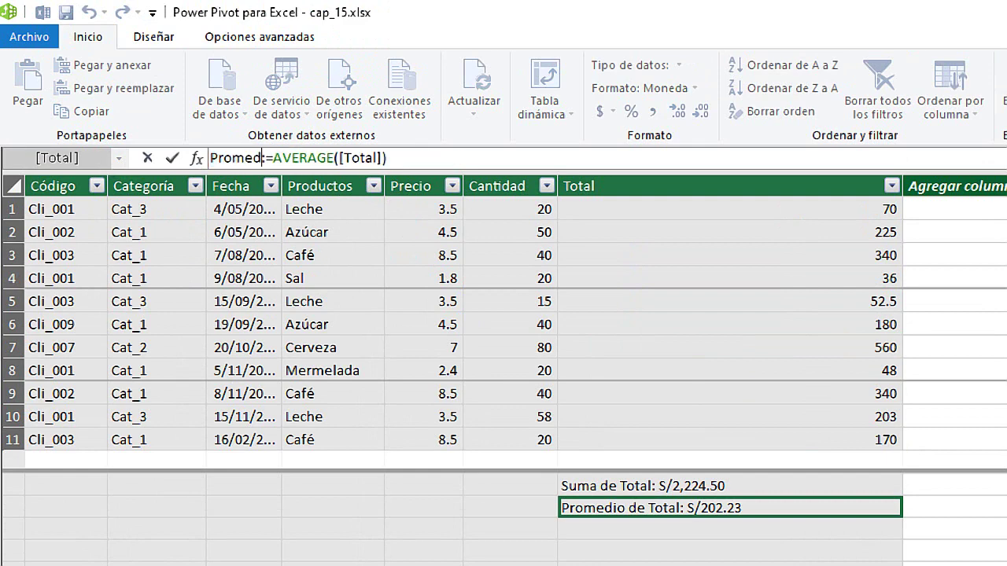
{"action": "type", "text": "io"}
{"action": "key", "text": "Return"}
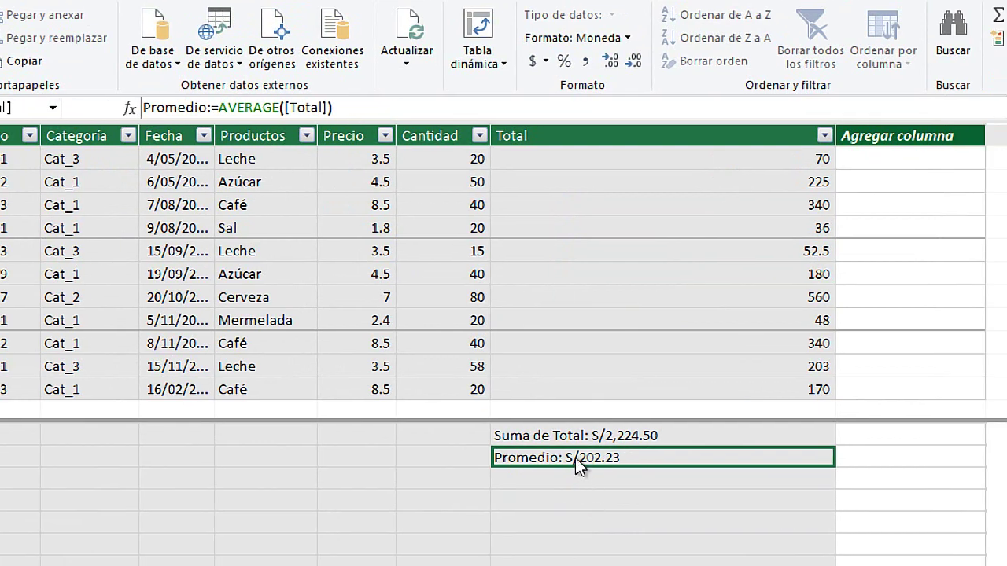
Rename the Suma de Total measure to 'Suma'
{"action": "left_click", "coordinate": [590, 439]}
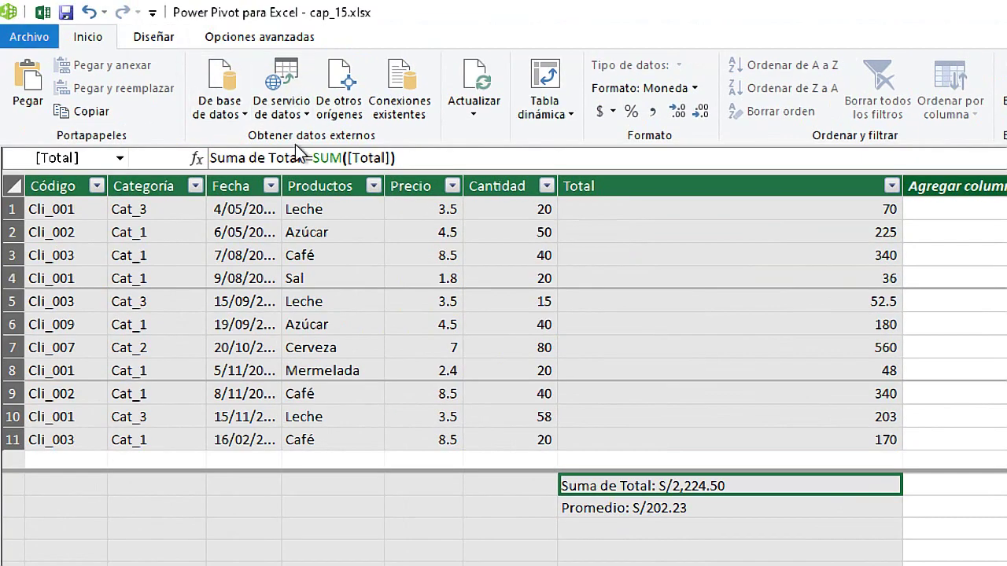
{"action": "left_click_drag", "start_coordinate": [303, 157], "coordinate": [180, 157]}
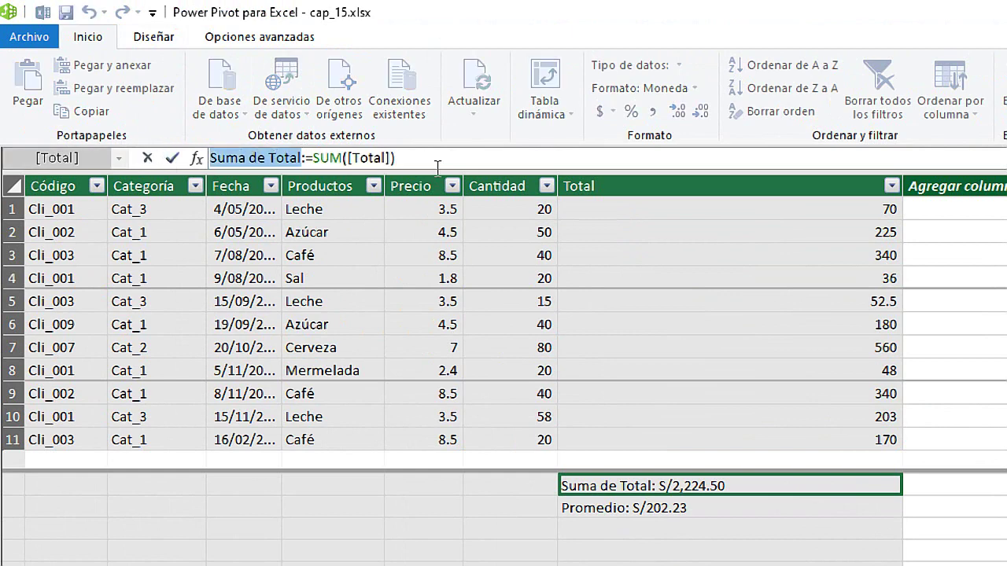
{"action": "type", "text": "Suma"}
{"action": "key", "text": "Return"}
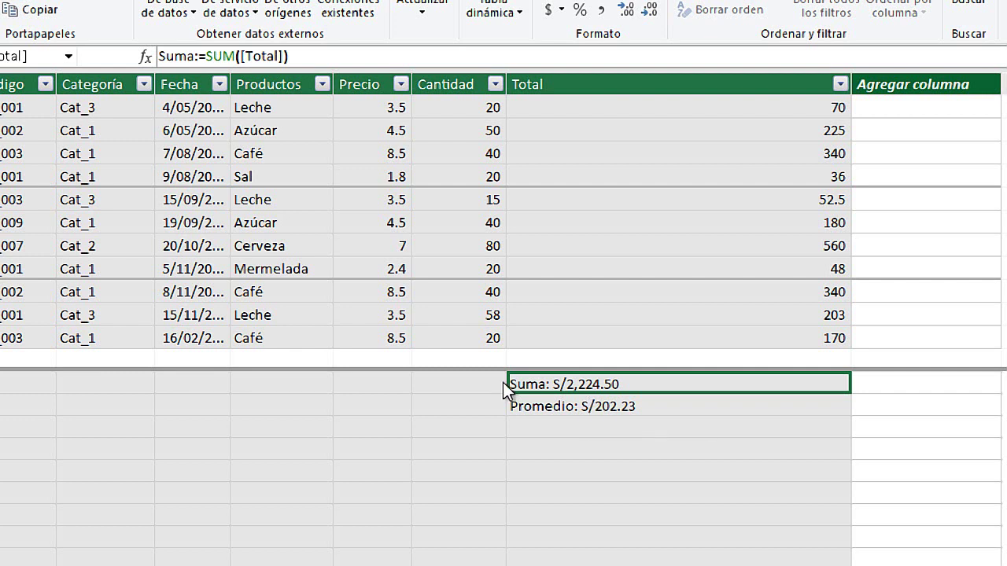
Add a MIN([Precio]) measure under Precio via Autosuma > Mín., renamed 'Mínimo'
{"action": "left_click", "coordinate": [437, 384]}
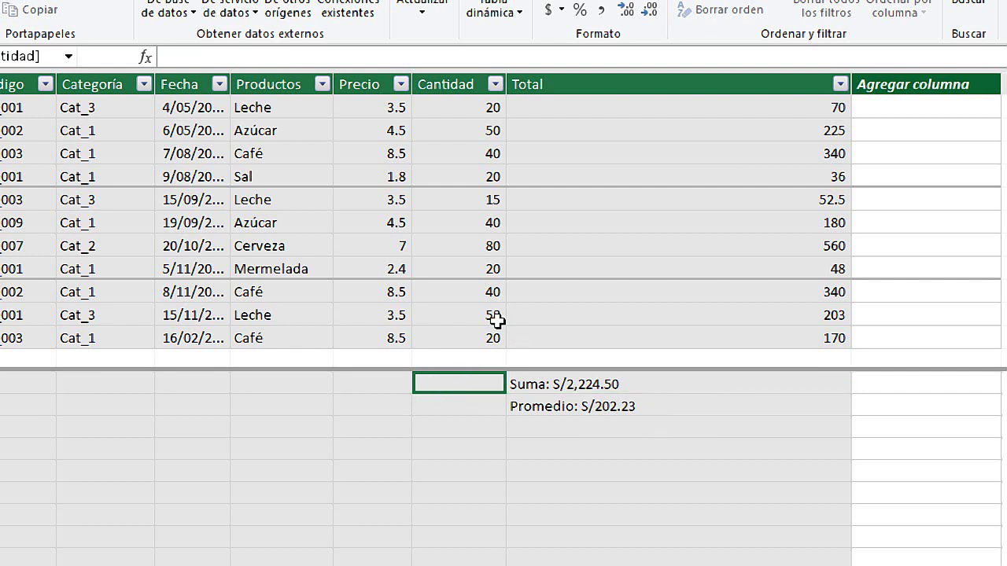
{"action": "left_click", "coordinate": [386, 387]}
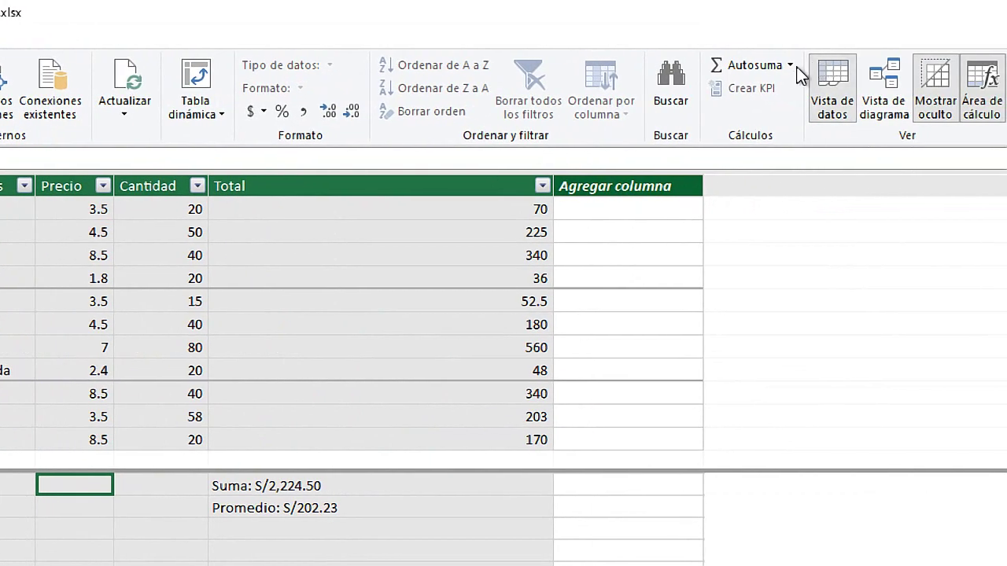
{"action": "left_click", "coordinate": [790, 66]}
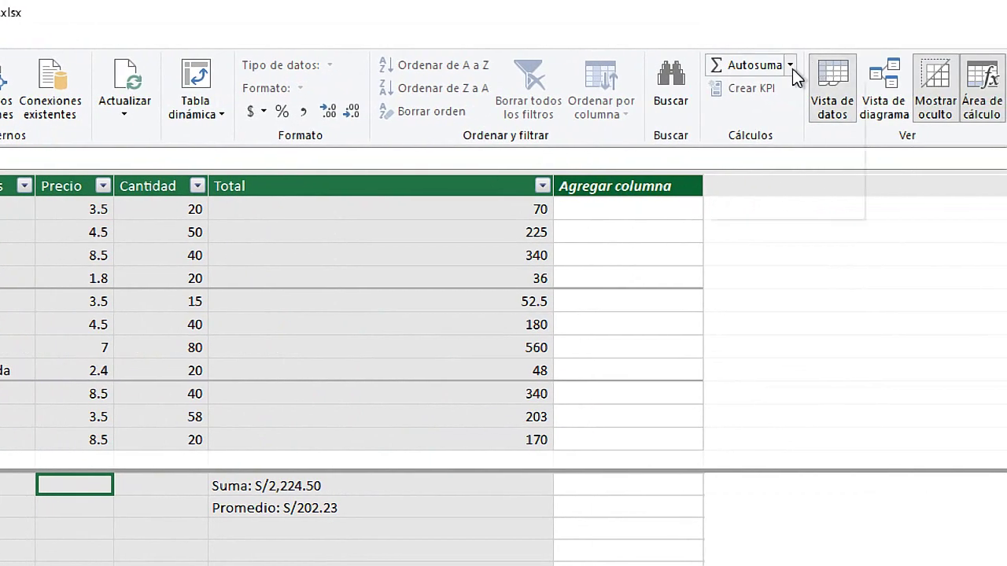
{"action": "left_click", "coordinate": [753, 206]}
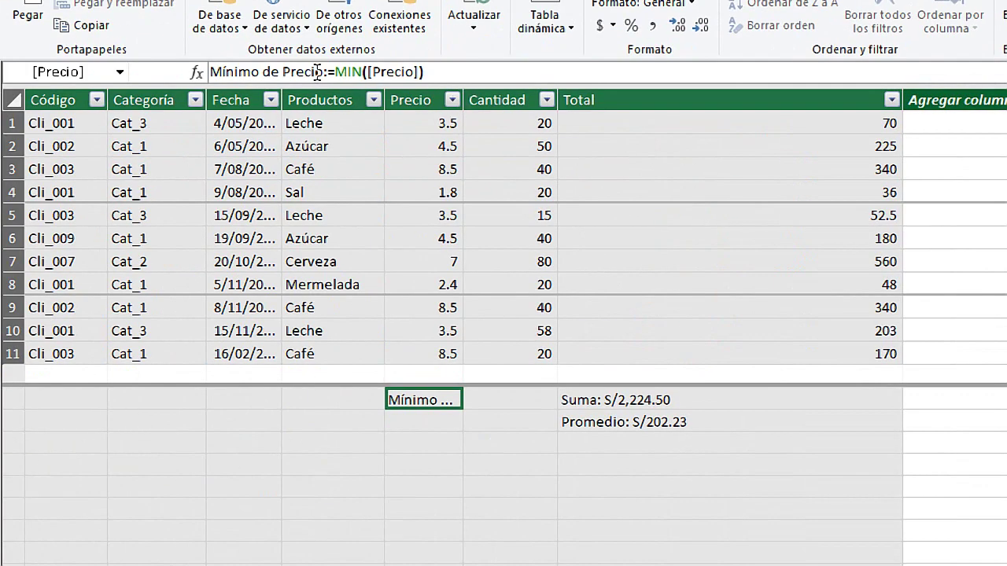
{"action": "left_click_drag", "start_coordinate": [323, 71], "coordinate": [263, 73]}
{"action": "key", "text": "Delete"}
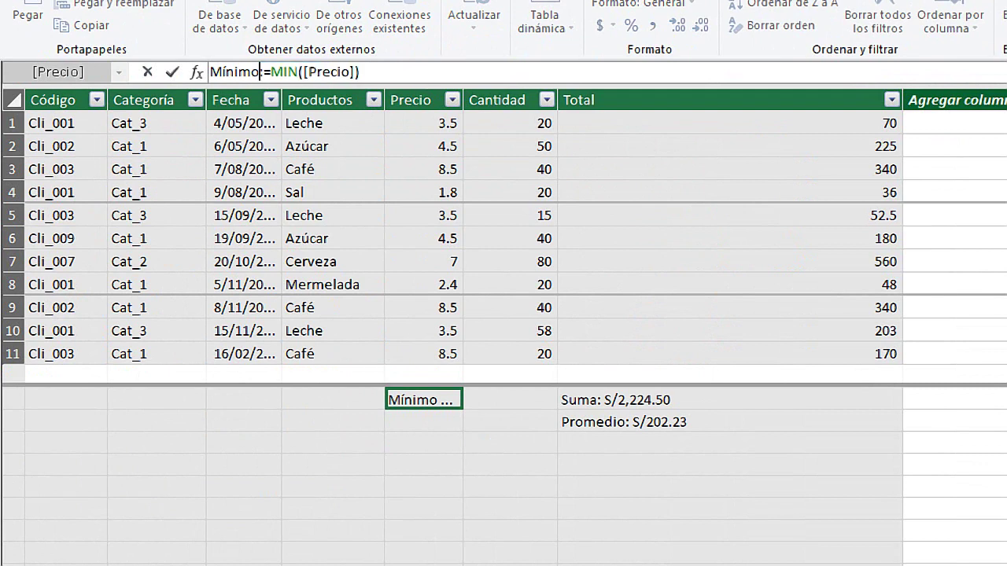
{"action": "key", "text": "Return"}
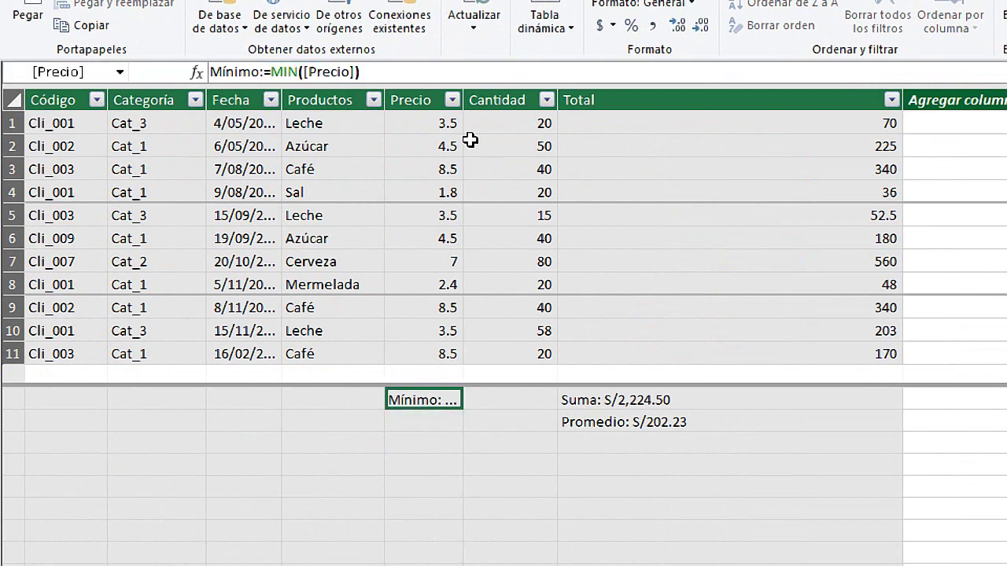
{"action": "left_click_drag", "start_coordinate": [463, 99], "coordinate": [512, 99]}
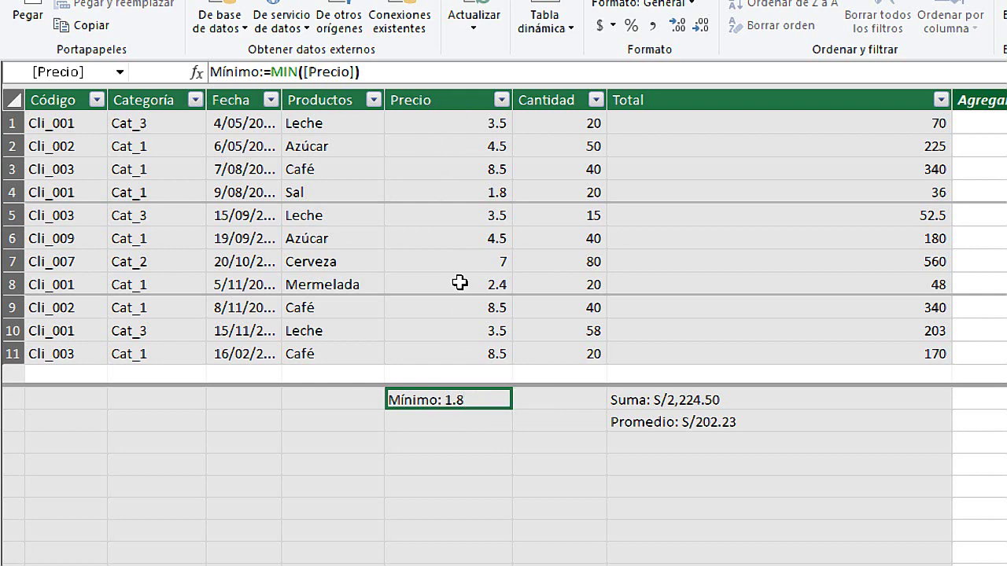
Format the Mínimo measure as Moneda currency, showing S/1.80
{"action": "right_click", "coordinate": [431, 397]}
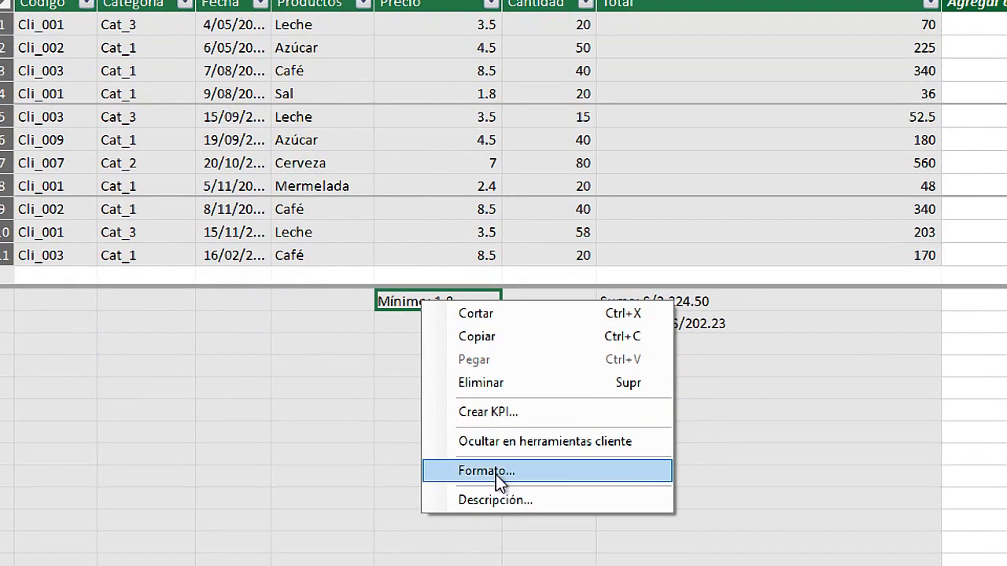
{"action": "left_click", "coordinate": [472, 510]}
{"action": "left_click", "coordinate": [771, 362]}
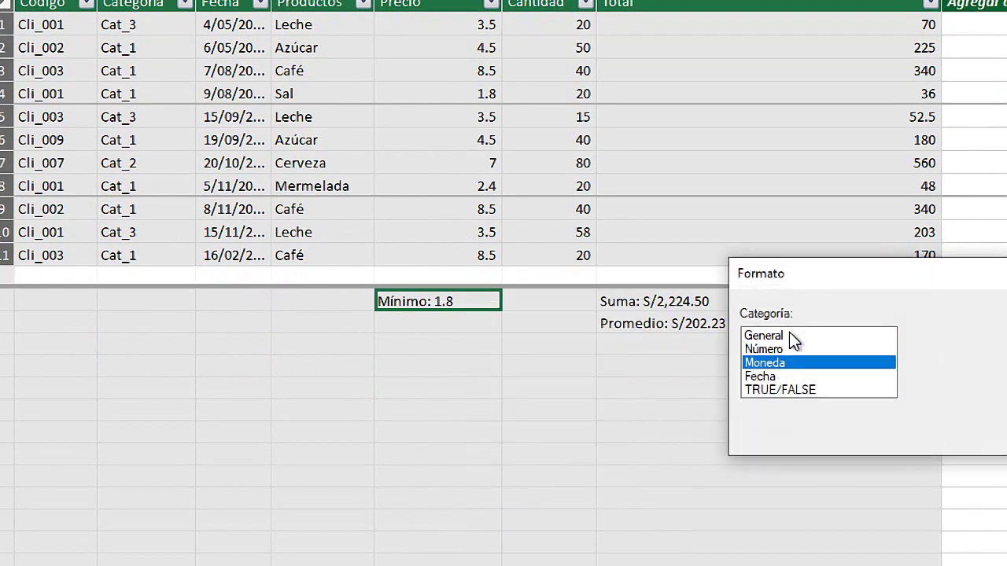
{"action": "left_click", "coordinate": [668, 417]}
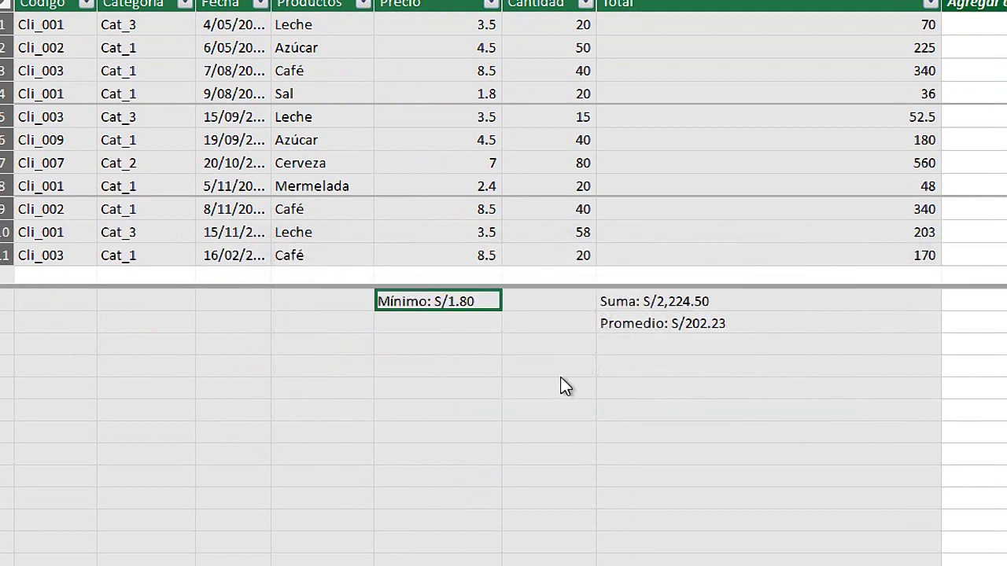
{"action": "left_click", "coordinate": [468, 326]}
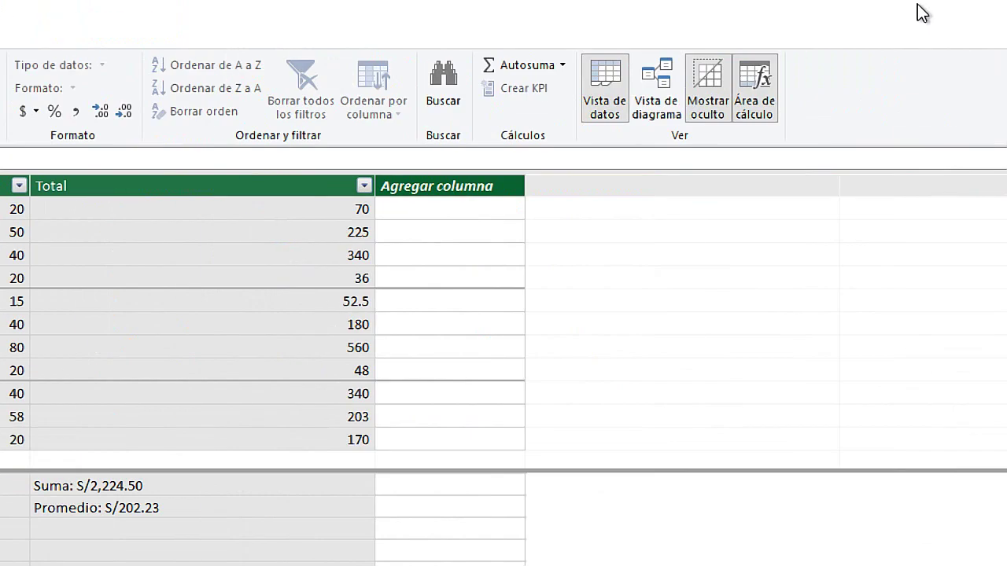
Add a MAX([Precio]) measure below Mínimo and rename it 'Máximo'
{"action": "left_click", "coordinate": [563, 67]}
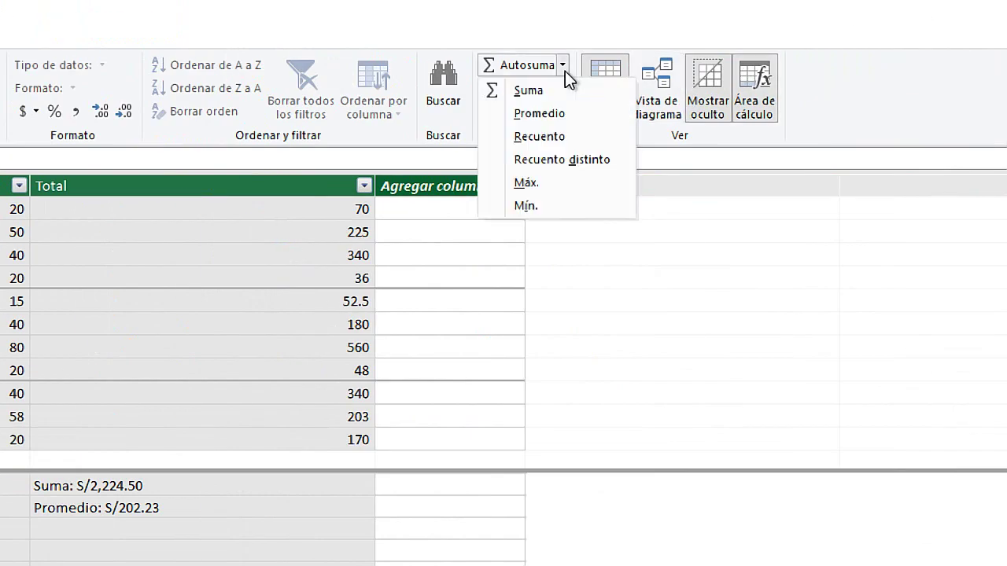
{"action": "left_click", "coordinate": [541, 185]}
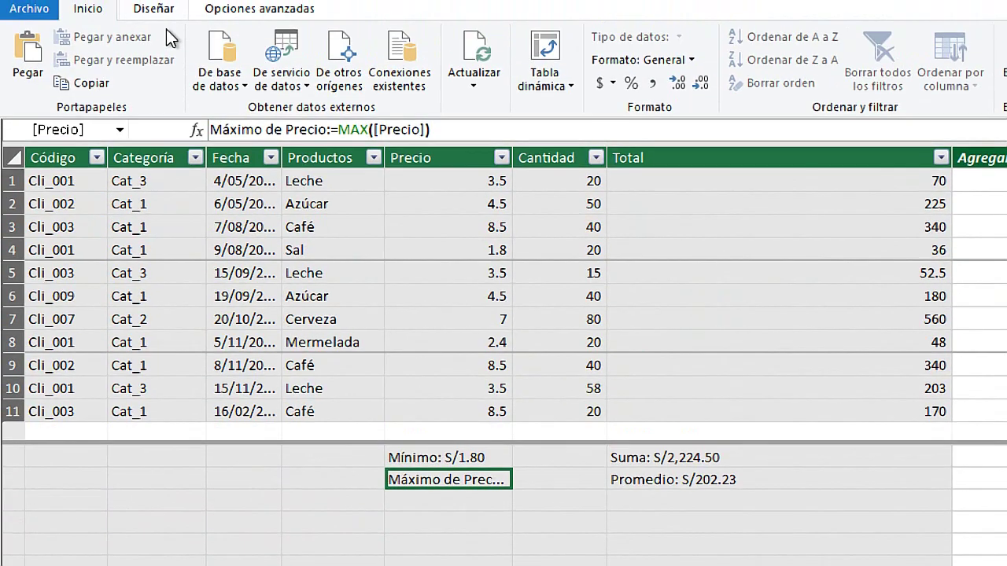
{"action": "left_click", "coordinate": [263, 127]}
{"action": "left_click_drag", "start_coordinate": [325, 129], "coordinate": [265, 129]}
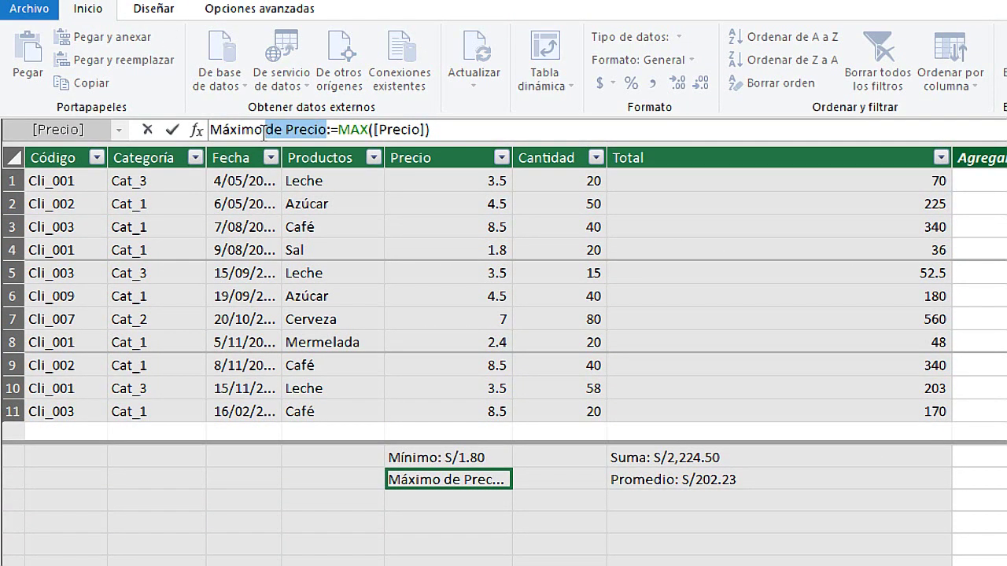
{"action": "key", "text": "Delete"}
{"action": "key", "text": "Return"}
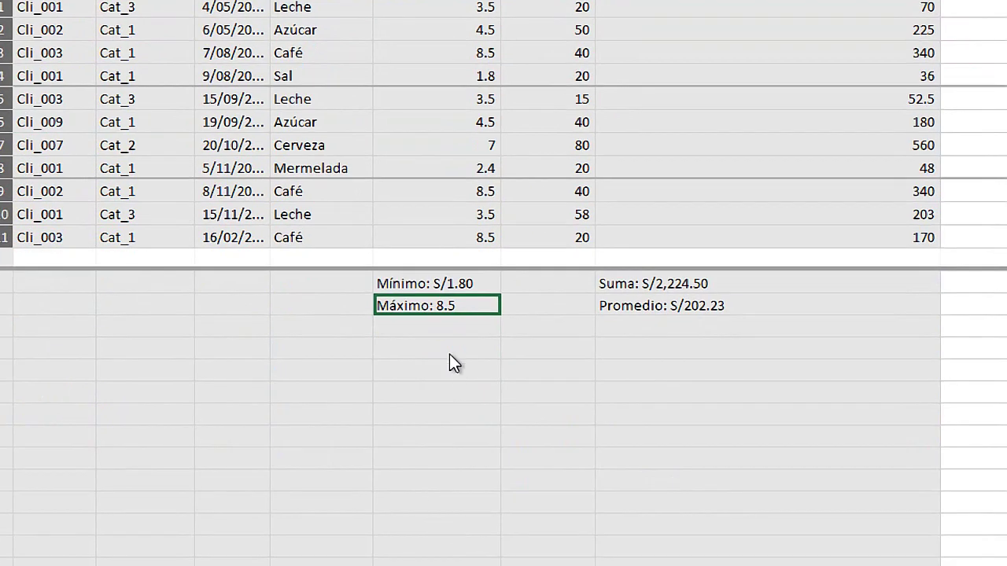
Format Máximo as Moneda currency showing S/8.50, then check the Mínimo and Máximo cells
{"action": "right_click", "coordinate": [449, 303]}
{"action": "left_click", "coordinate": [513, 470]}
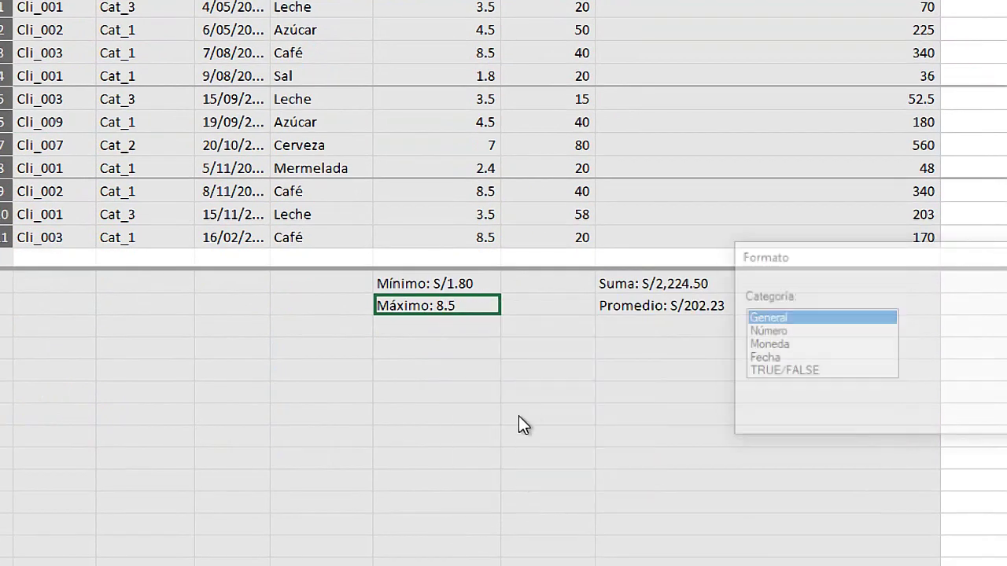
{"action": "left_click", "coordinate": [771, 345]}
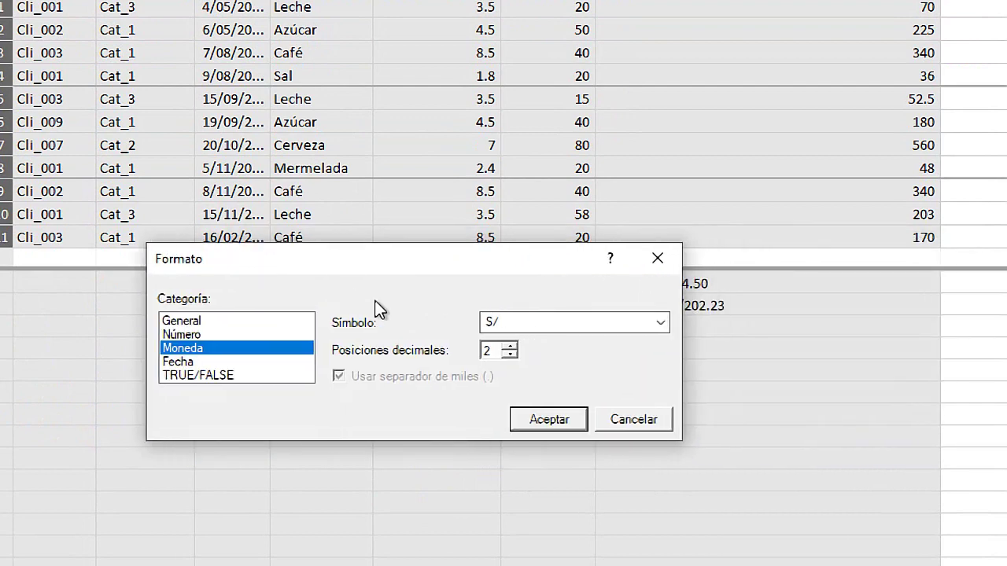
{"action": "left_click", "coordinate": [560, 423]}
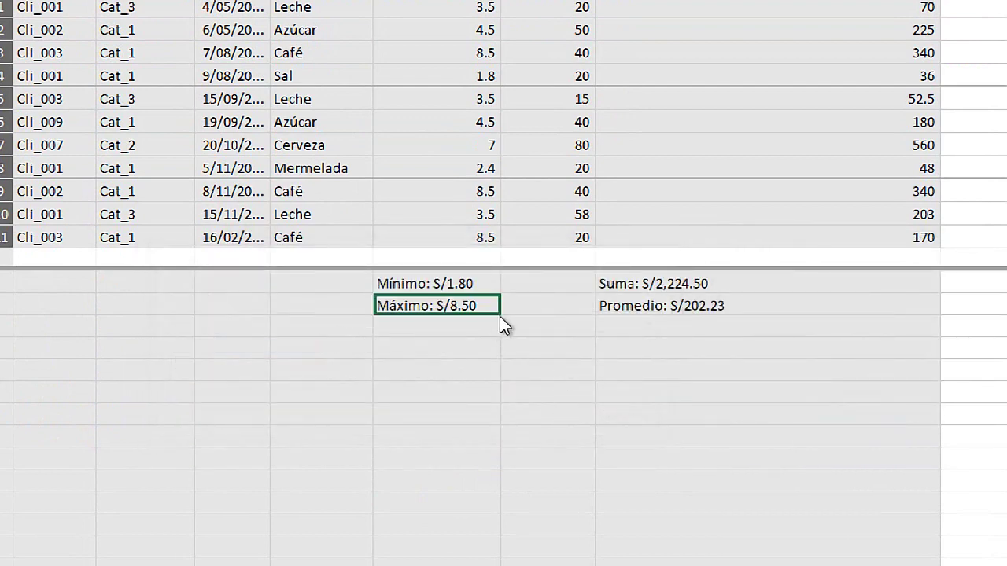
{"action": "left_click", "coordinate": [463, 284]}
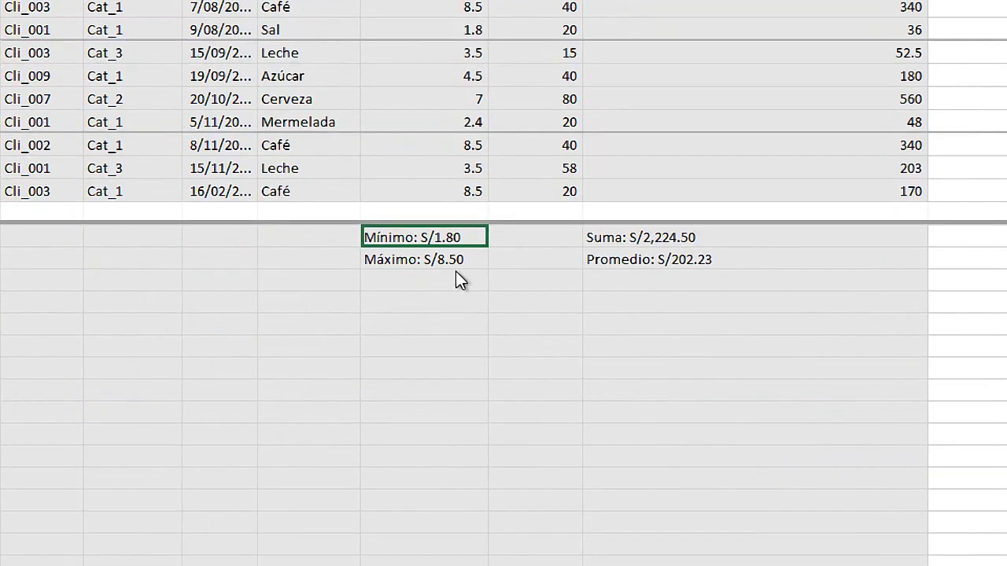
{"action": "left_click", "coordinate": [442, 261]}
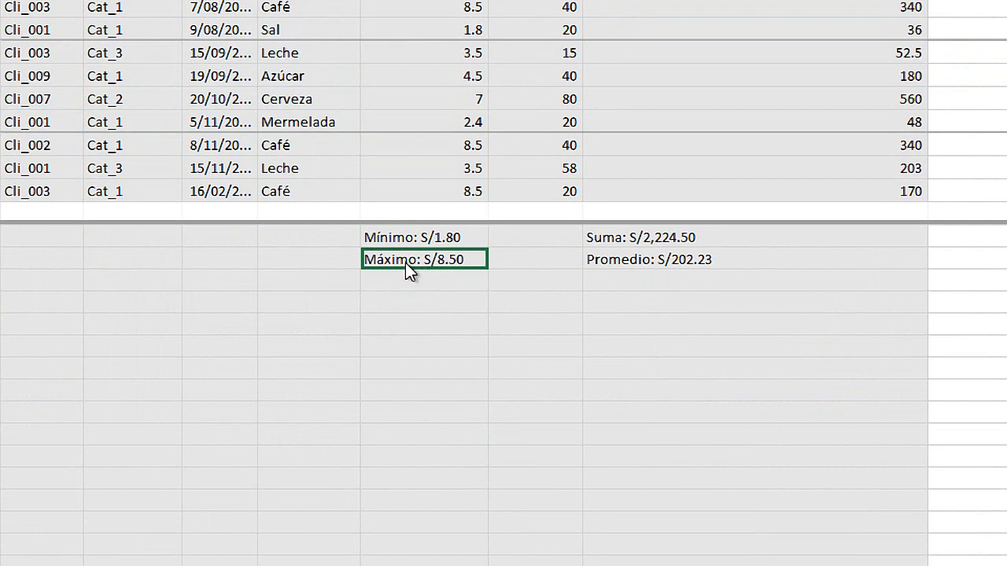
{"action": "right_click", "coordinate": [406, 263]}
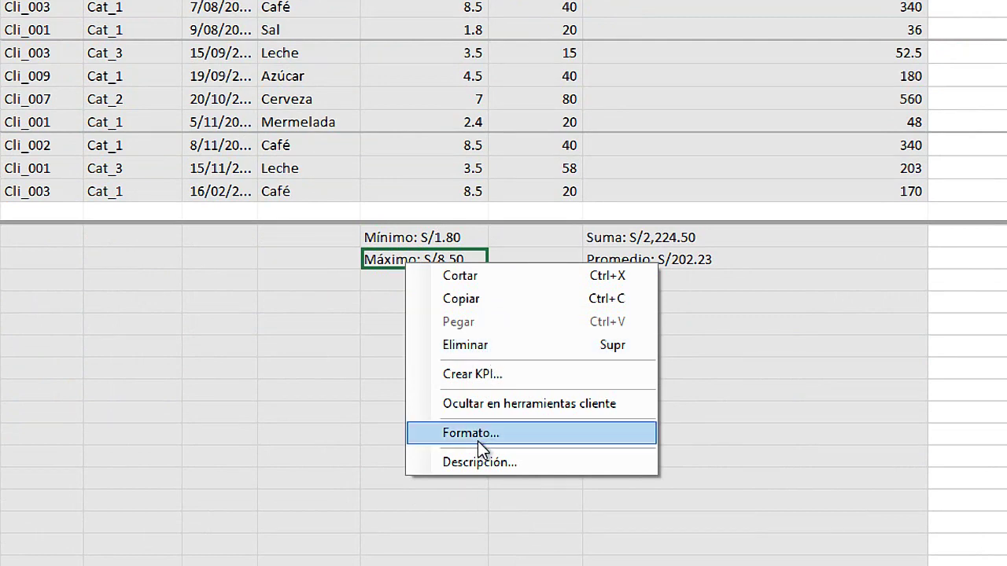
{"action": "left_click", "coordinate": [481, 463]}
{"action": "type", "text": "klaj dfklajsfkl asd"}
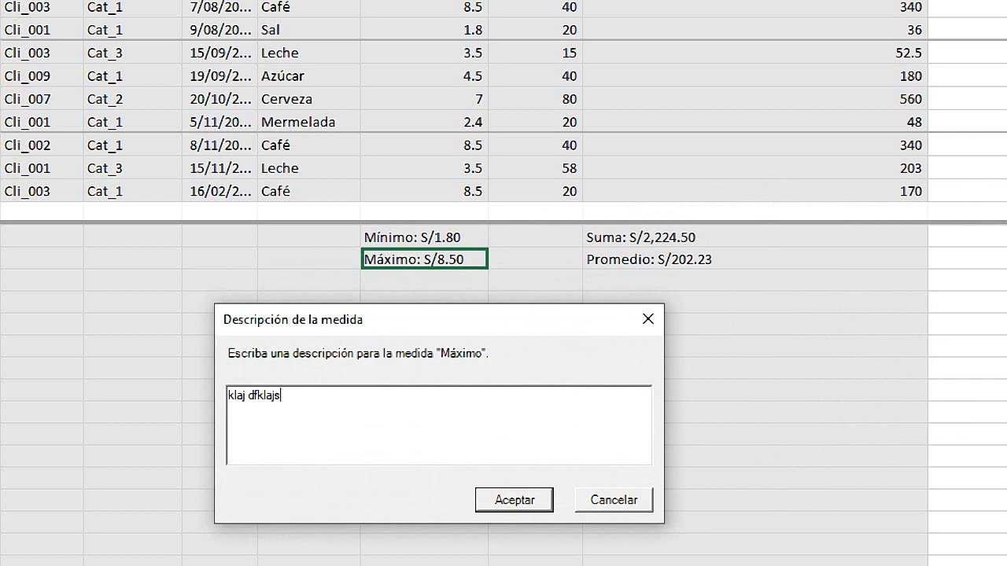
{"action": "key", "text": "Return"}
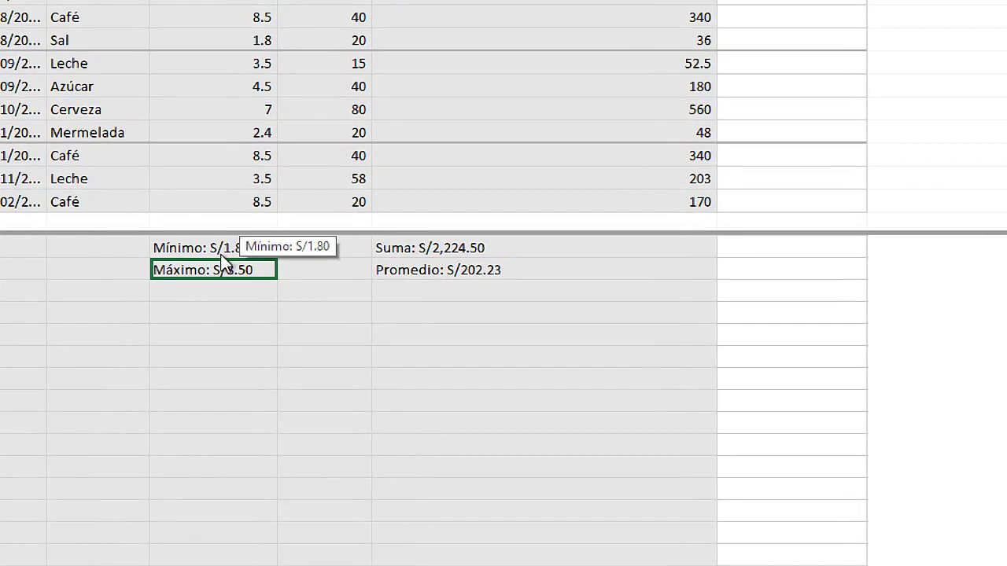
{"action": "left_click", "coordinate": [222, 250]}
{"action": "left_click", "coordinate": [225, 272]}
{"action": "left_click", "coordinate": [791, 132]}
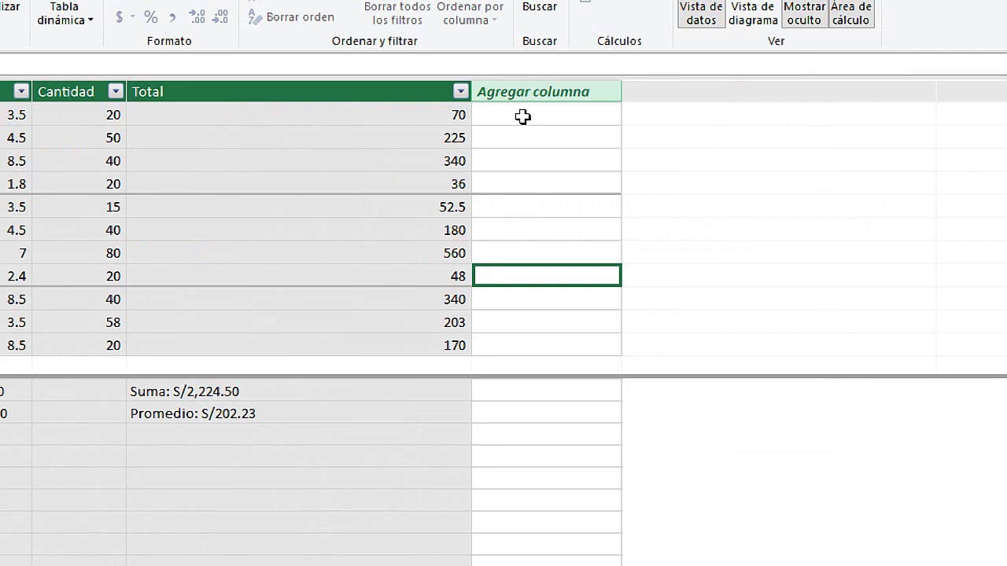
{"action": "left_click", "coordinate": [519, 91]}
{"action": "left_click", "coordinate": [517, 161]}
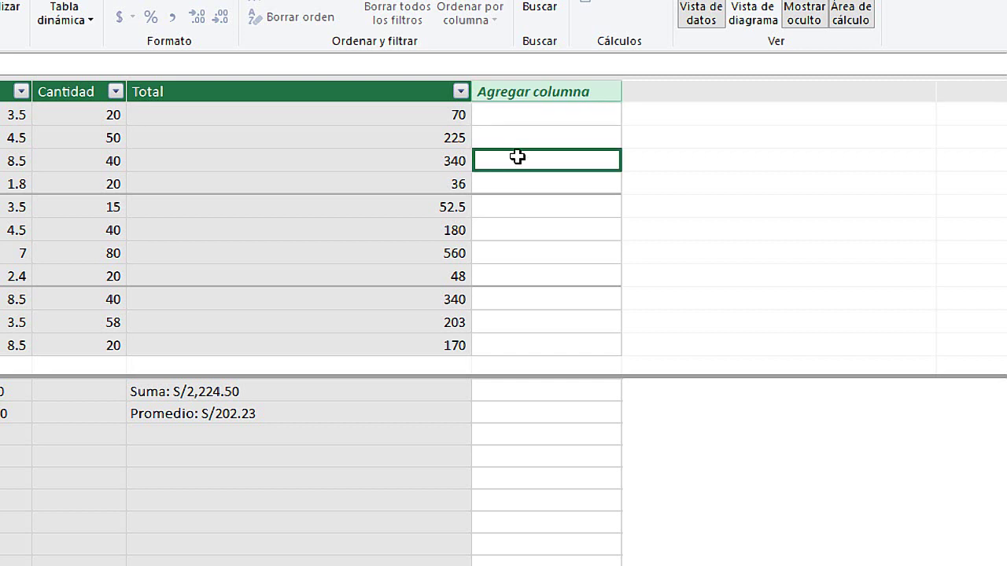
{"action": "left_click", "coordinate": [519, 207]}
{"action": "left_click", "coordinate": [524, 230]}
{"action": "left_click", "coordinate": [524, 250]}
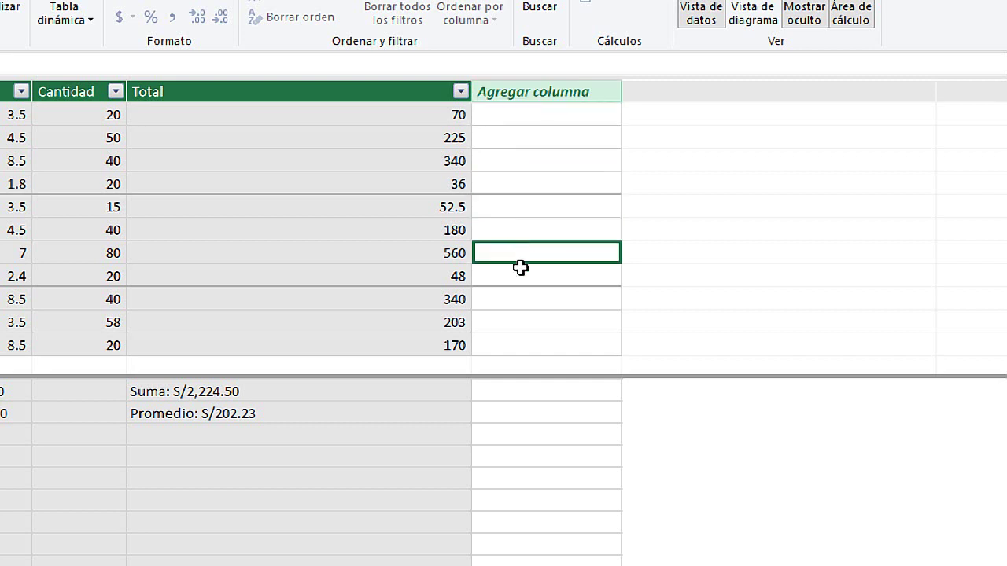
{"action": "left_click", "coordinate": [521, 276]}
{"action": "left_click", "coordinate": [524, 249]}
{"action": "left_click", "coordinate": [527, 228]}
{"action": "left_click", "coordinate": [529, 203]}
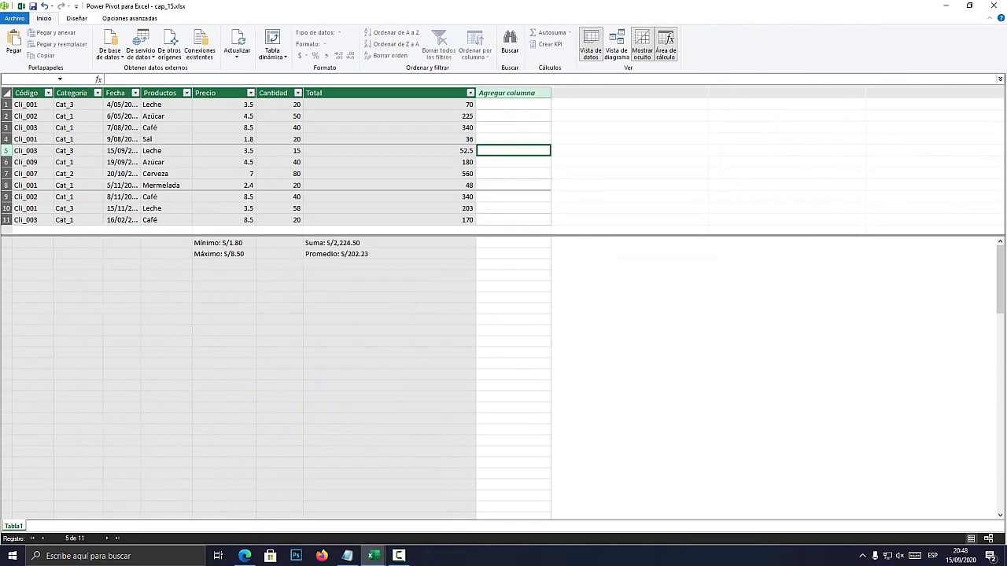
Start a Notepad note with DAX and DATA ANALYSIS EXPRESSION on separate lines
{"action": "left_click", "coordinate": [347, 557]}
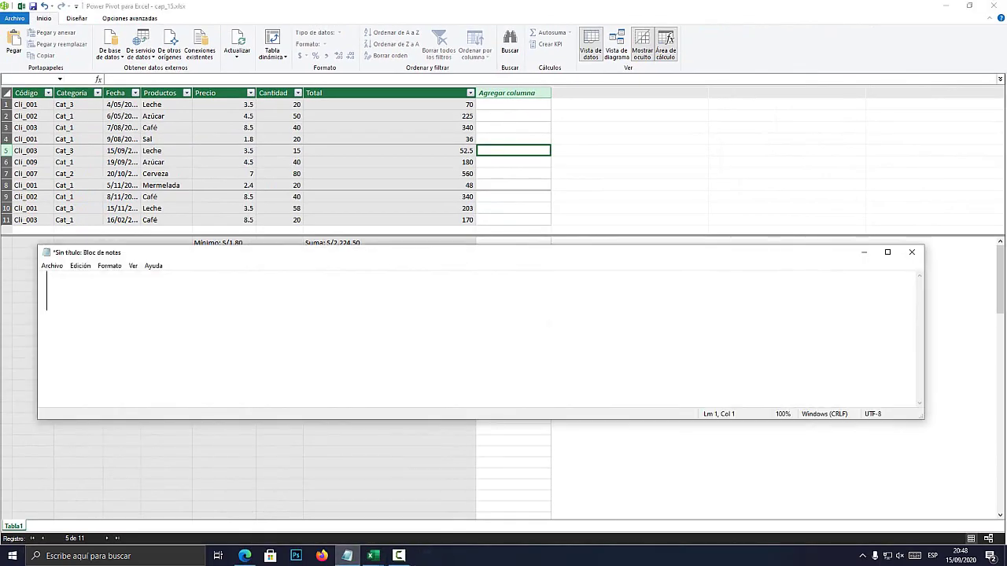
{"action": "type", "text": "DAX"}
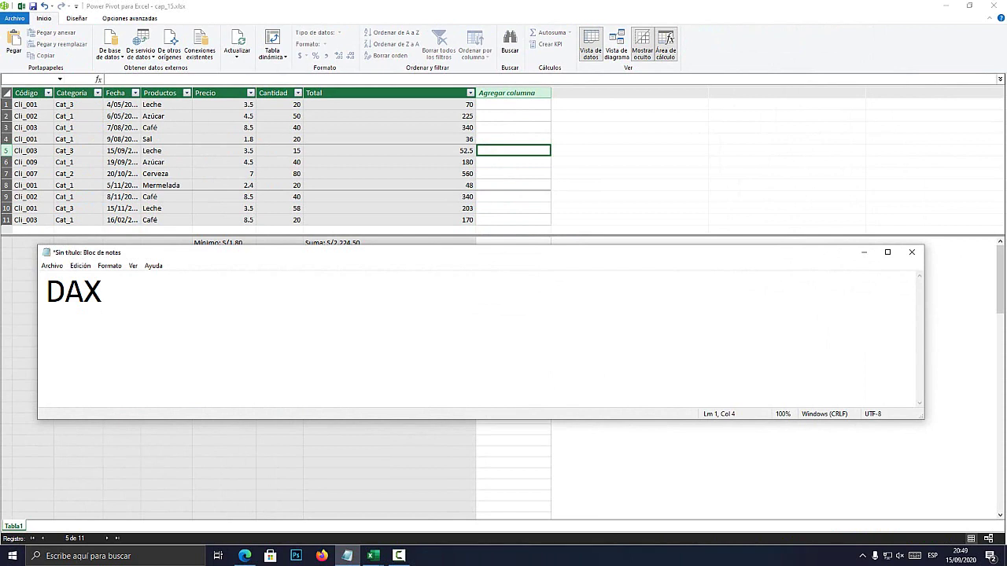
{"action": "left_click_drag", "start_coordinate": [206, 253], "coordinate": [444, 186]}
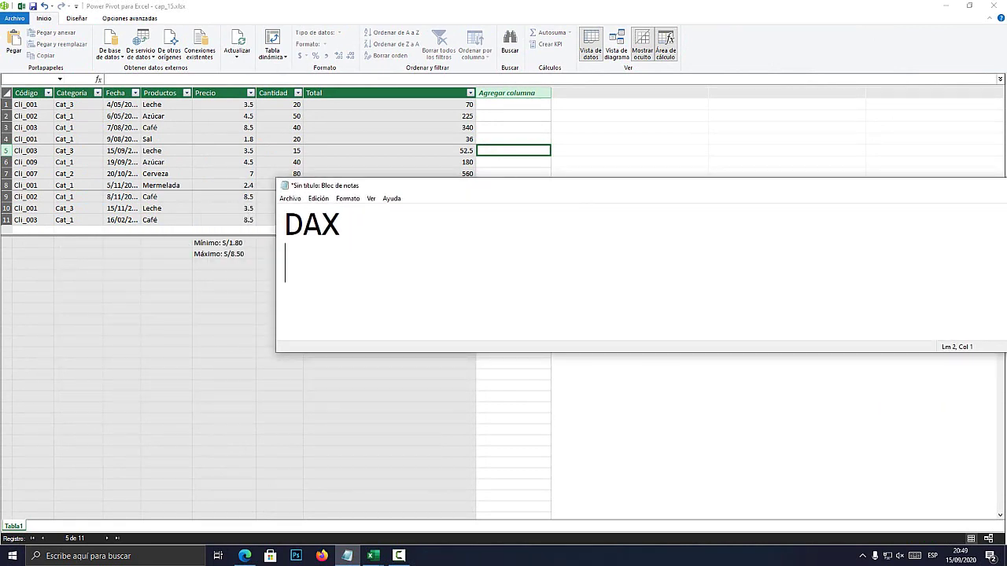
{"action": "type", "text": "DATA "}
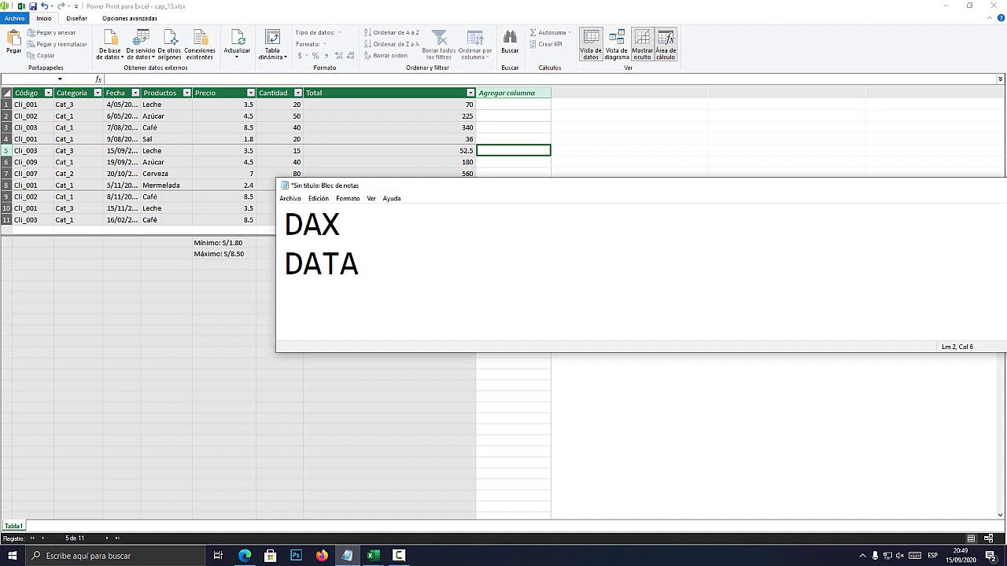
{"action": "type", "text": "ANALY"}
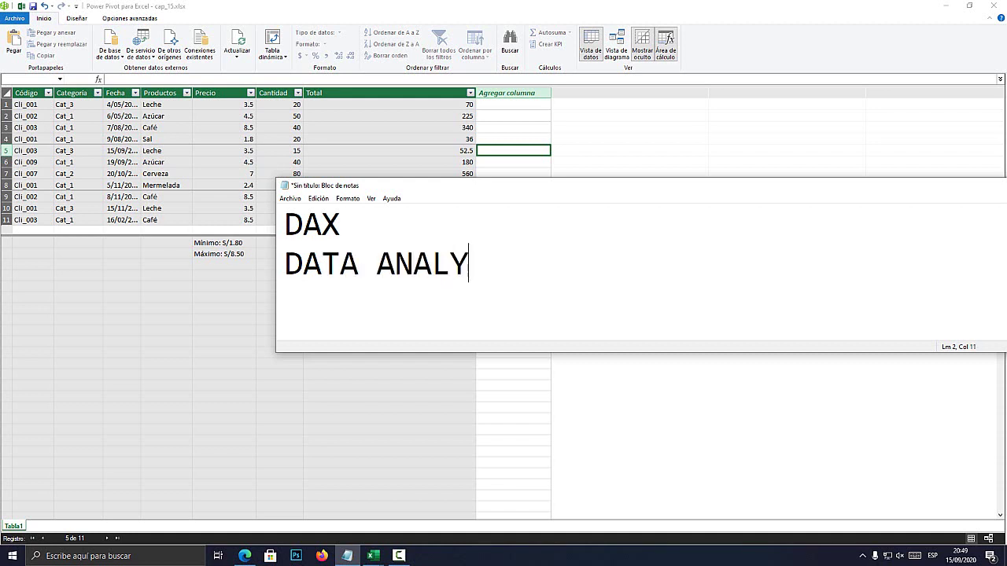
{"action": "type", "text": "SIS EXPRESI"}
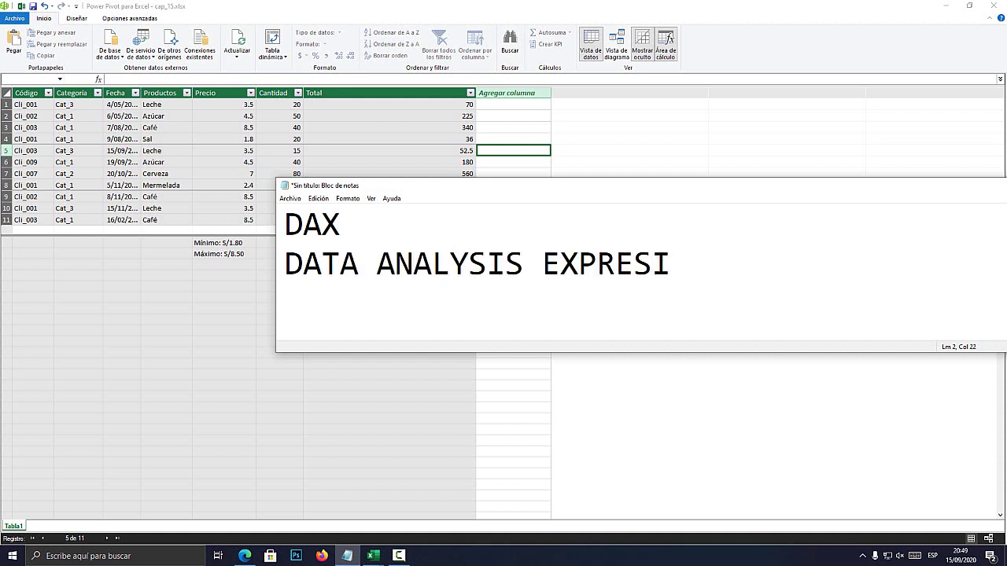
{"action": "key", "text": "BackSpace"}
{"action": "type", "text": "SION"}
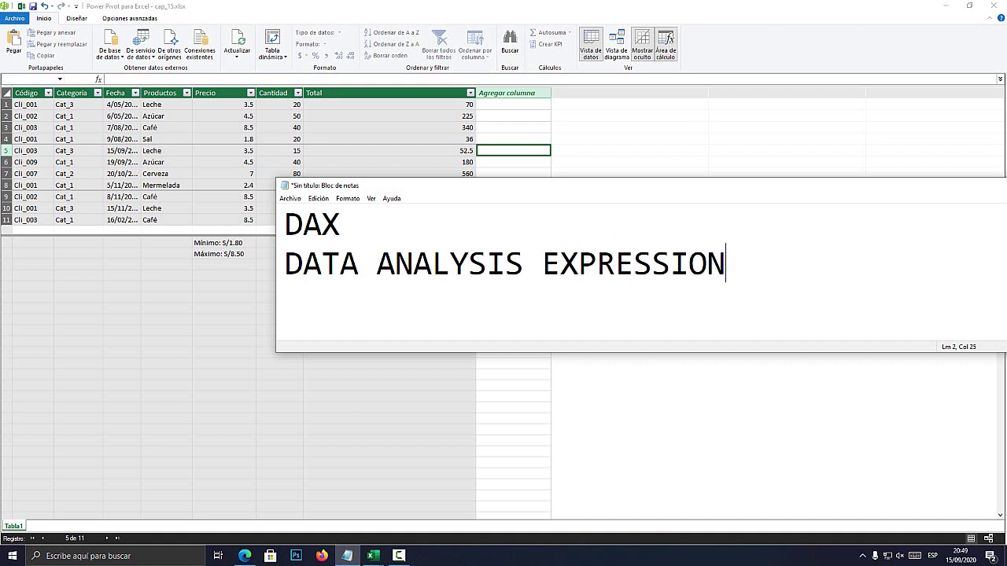
Add the Spanish meaning 'EXPRESIONES DE ANALISISS DE DATOS' below the English line
{"action": "left_click_drag", "start_coordinate": [359, 263], "coordinate": [285, 264]}
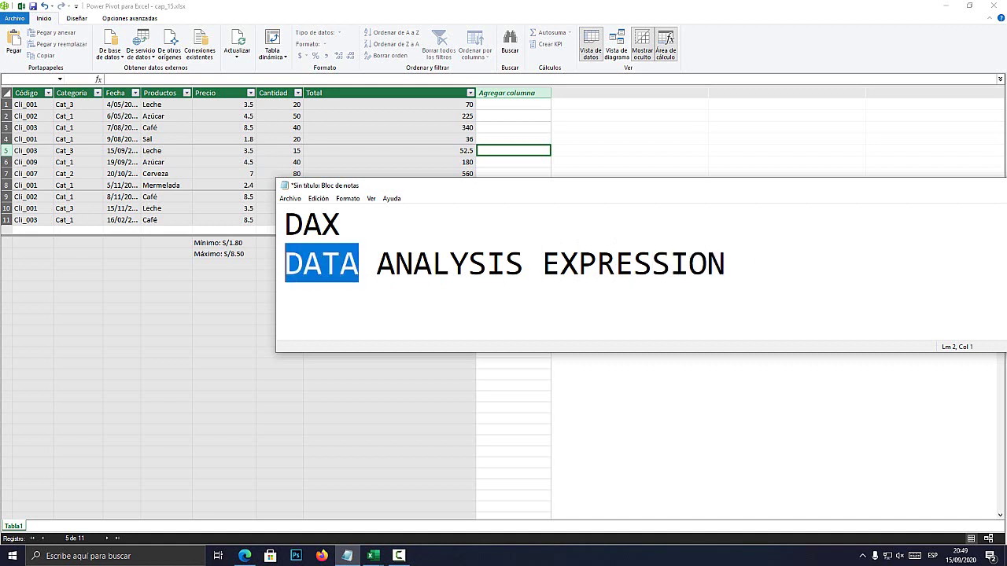
{"action": "left_click_drag", "start_coordinate": [725, 264], "coordinate": [321, 263]}
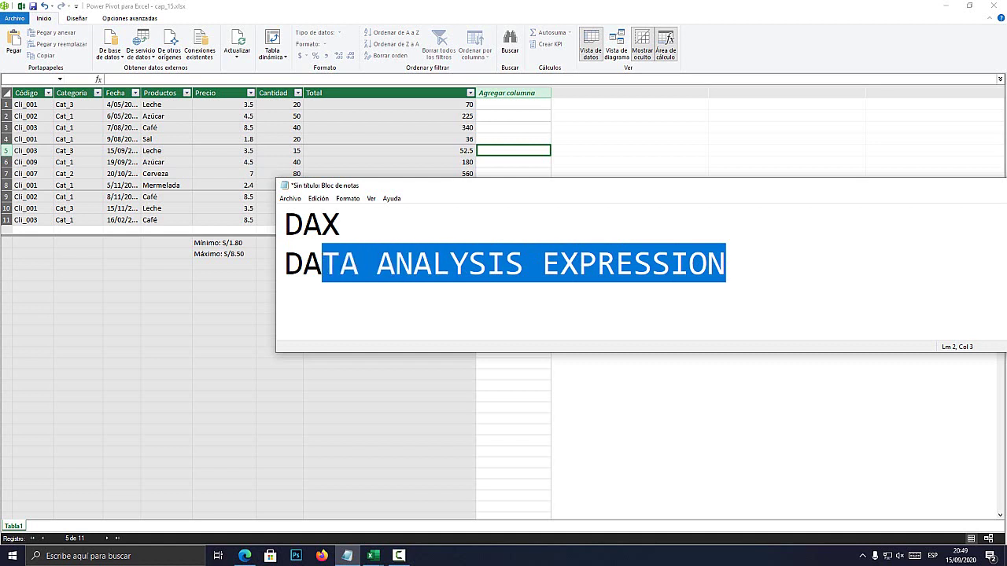
{"action": "left_click", "coordinate": [726, 264]}
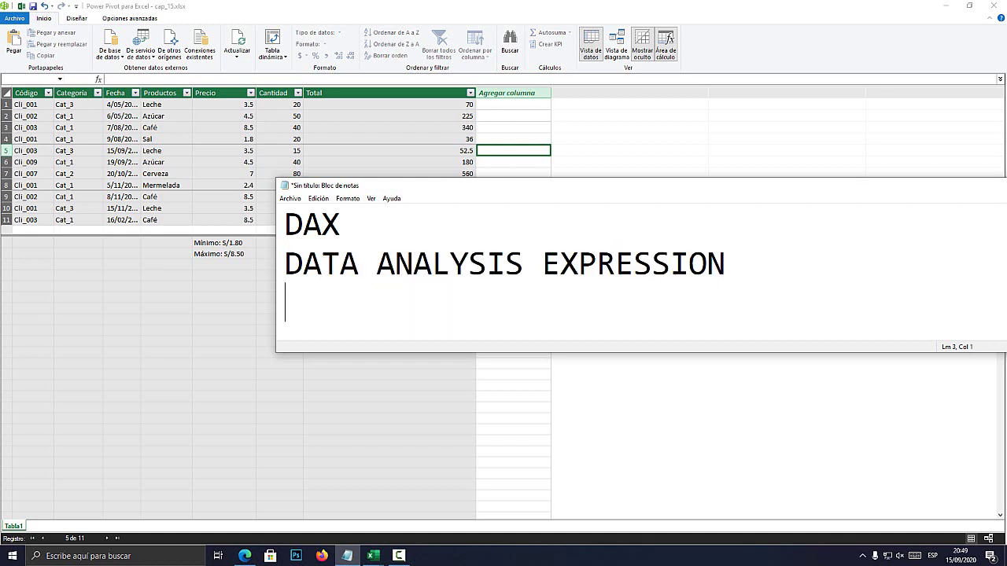
{"action": "type", "text": "EXPRES"}
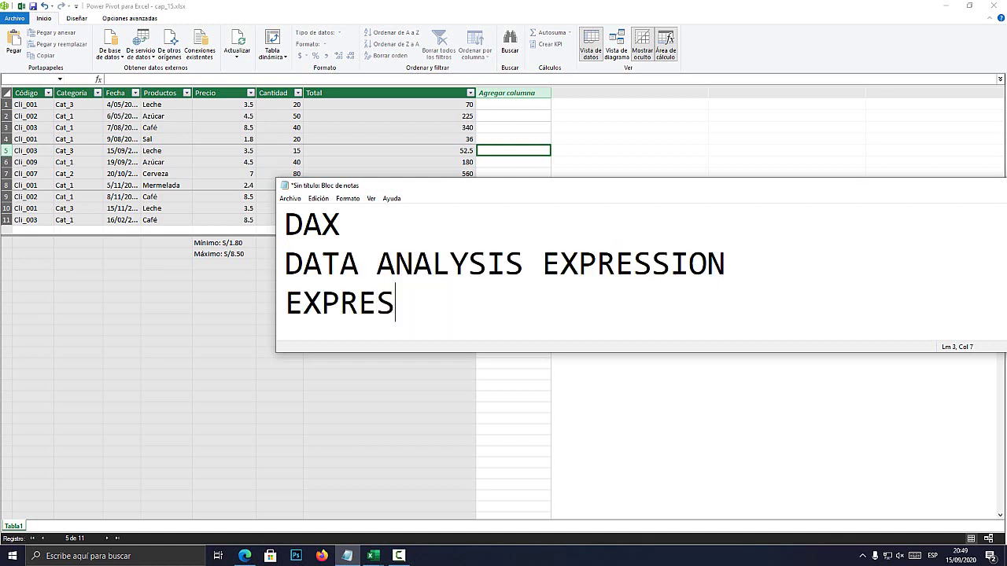
{"action": "type", "text": "IONES DE ANALISISS DE D"}
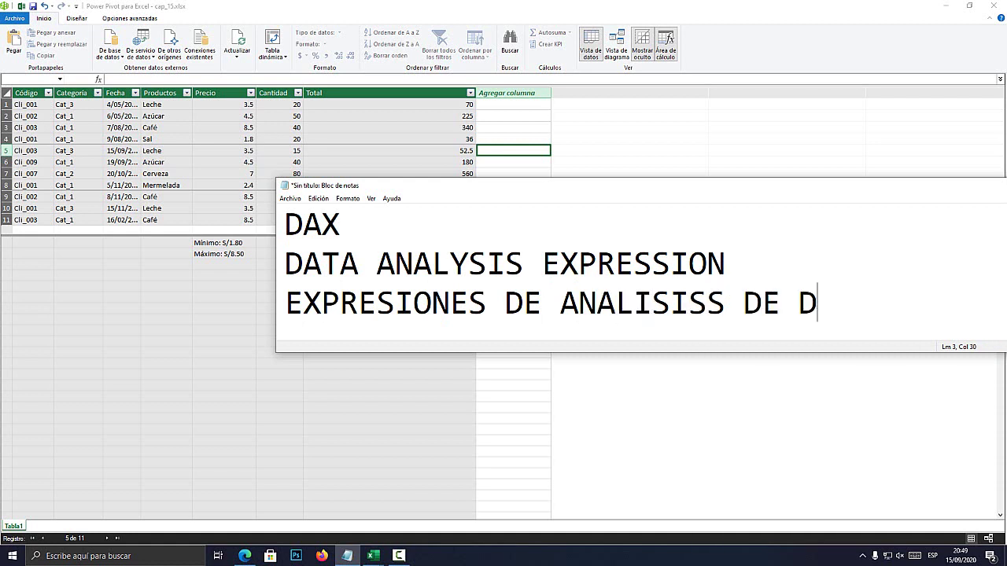
{"action": "type", "text": "ATOS"}
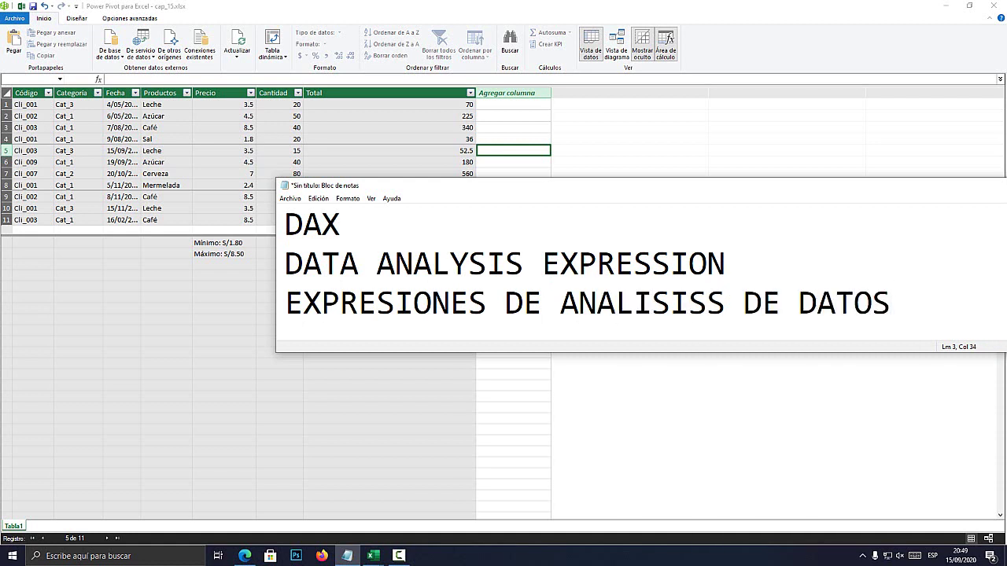
Select the DAX and DATA ANALYSIS EXPRESSION lines, then return to Power Pivot
{"action": "key", "text": "shift+Left"}
{"action": "key", "text": "shift+Left"}
{"action": "key", "text": "shift+Left"}
{"action": "key", "text": "shift+Left"}
{"action": "key", "text": "shift+Left"}
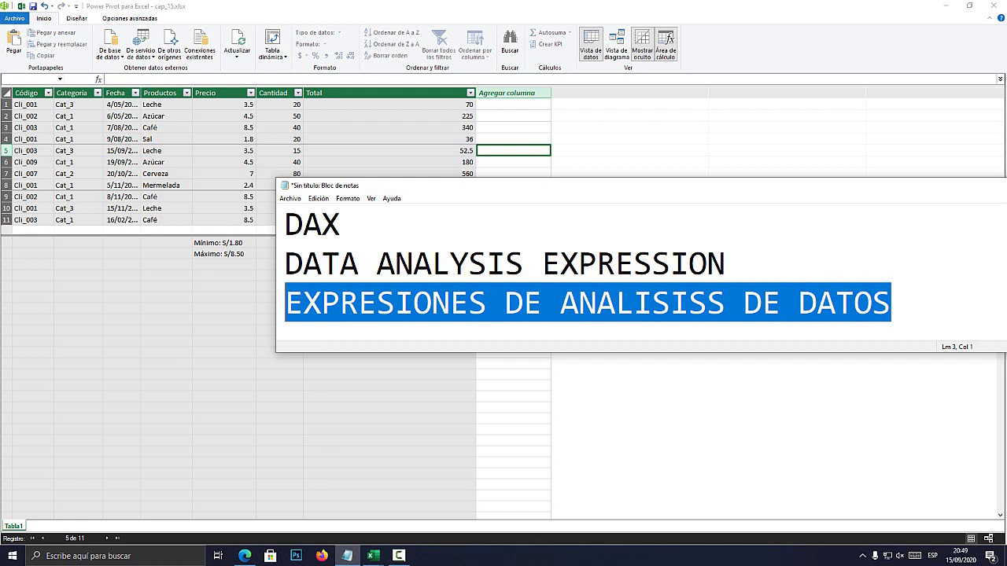
{"action": "key", "text": "ctrl+Home"}
{"action": "key", "text": "shift+End"}
{"action": "key", "text": "Down"}
{"action": "key", "text": "End"}
{"action": "key", "text": "shift+Home"}
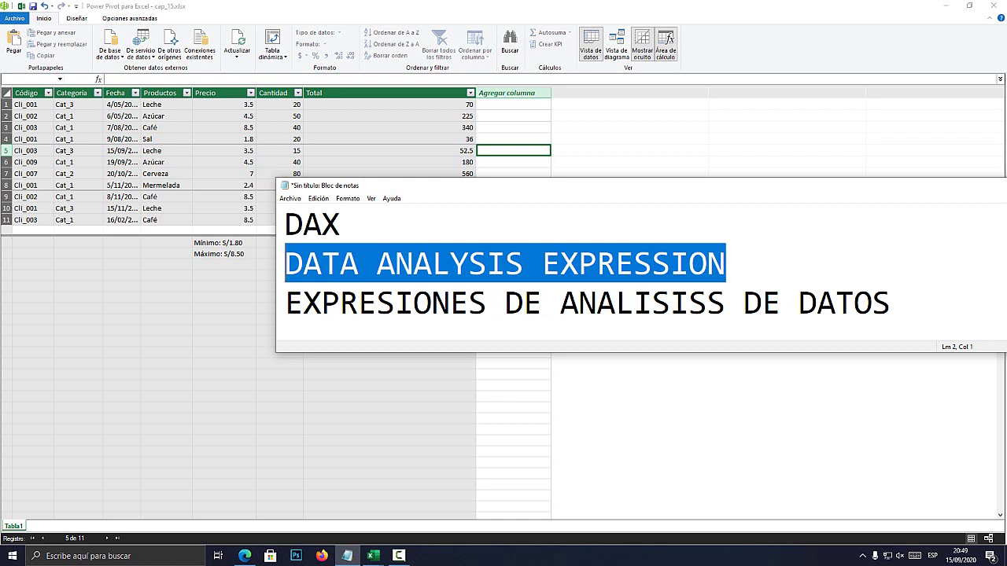
{"action": "key", "text": "alt+Tab"}
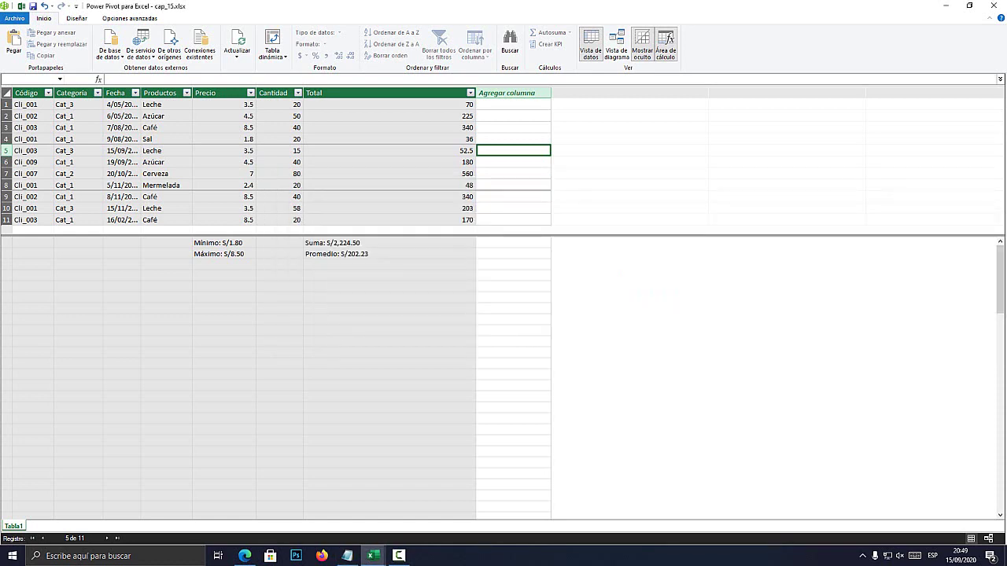
Add a Tabla1 calculated column with the formula =Tabla1[Precio]*Tabla1[Cantidad]
{"action": "left_click", "coordinate": [499, 102]}
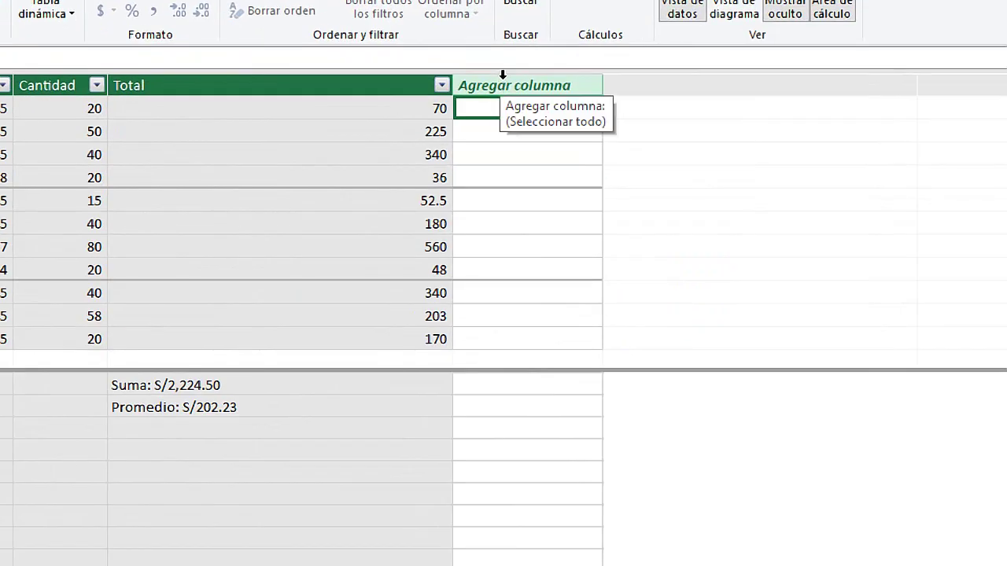
{"action": "left_click", "coordinate": [501, 83]}
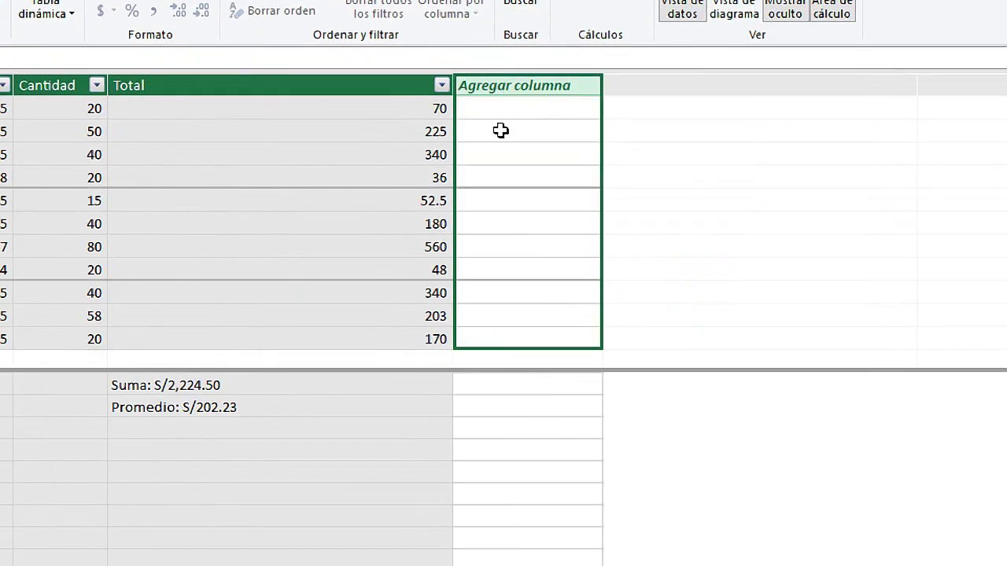
{"action": "left_click", "coordinate": [499, 108]}
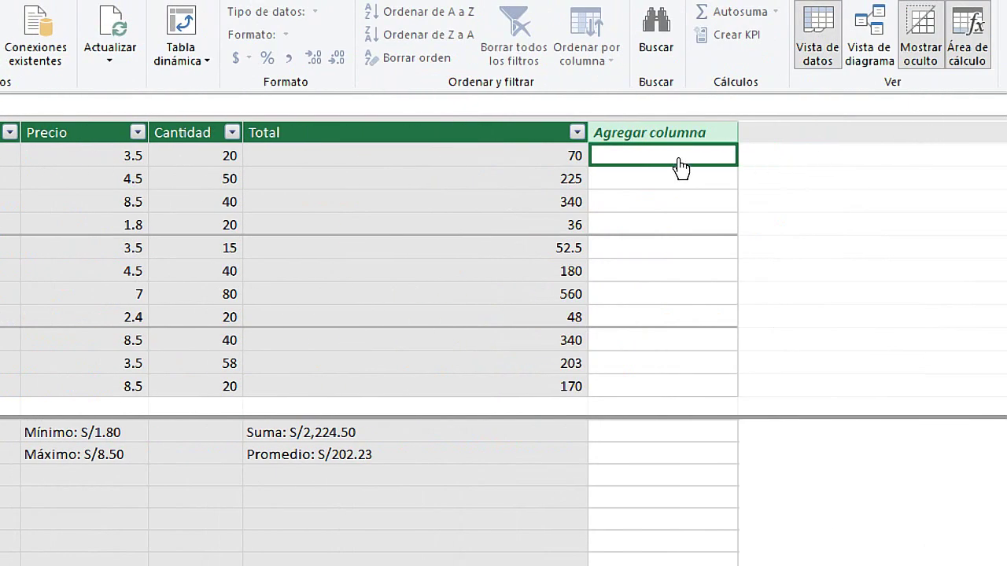
{"action": "type", "text": "="}
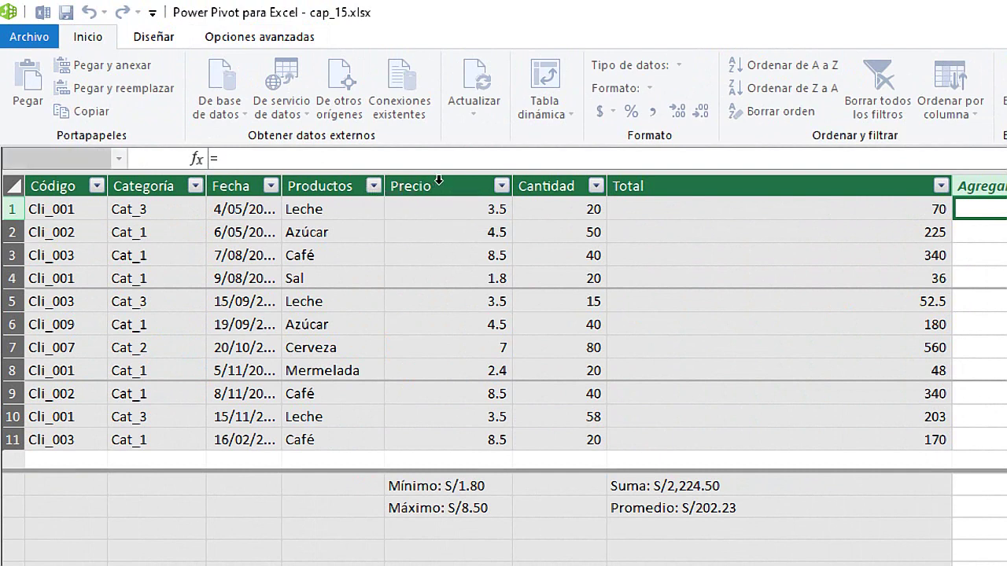
{"action": "left_click", "coordinate": [438, 182]}
{"action": "left_click", "coordinate": [330, 157]}
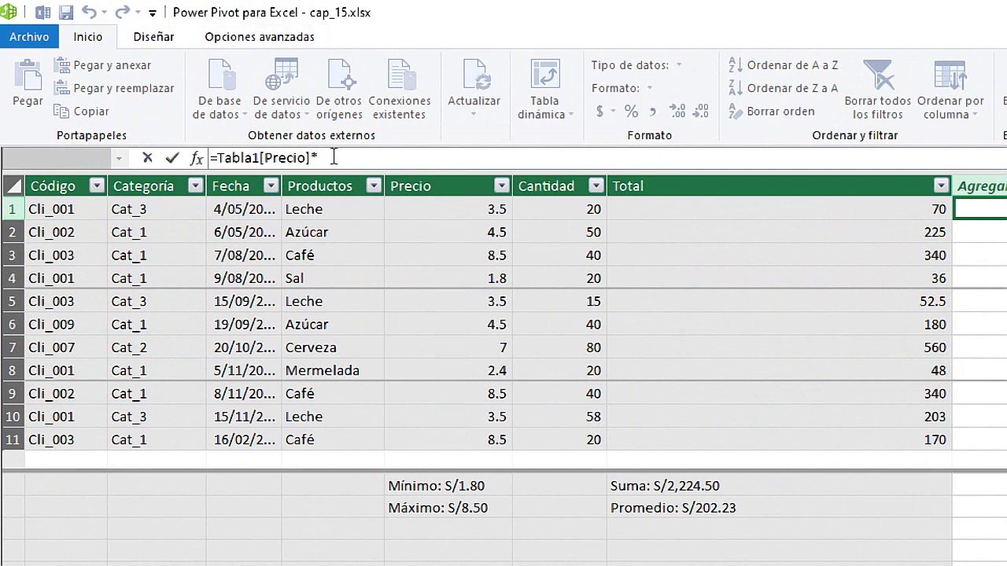
{"action": "left_click", "coordinate": [561, 182]}
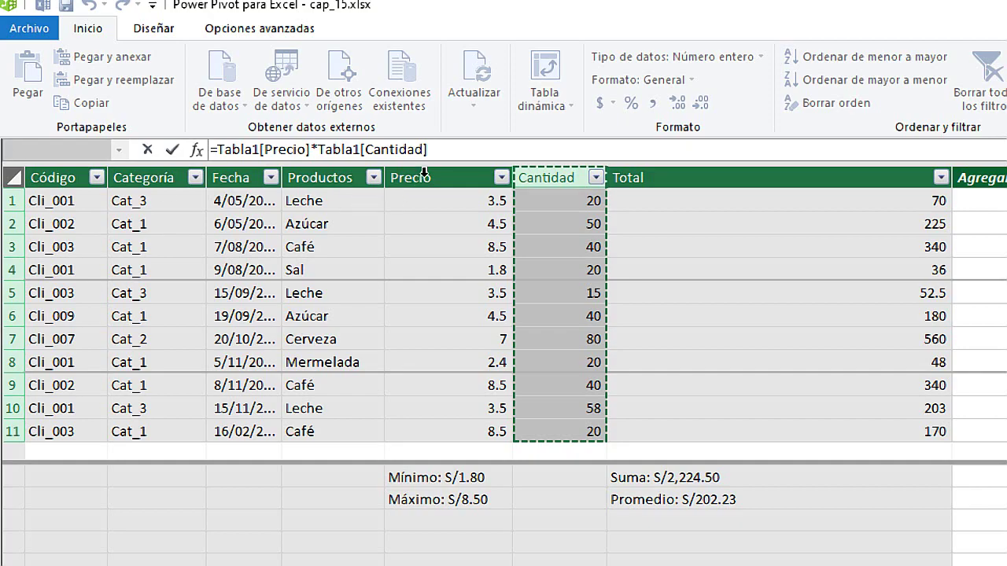
{"action": "key", "text": "Return"}
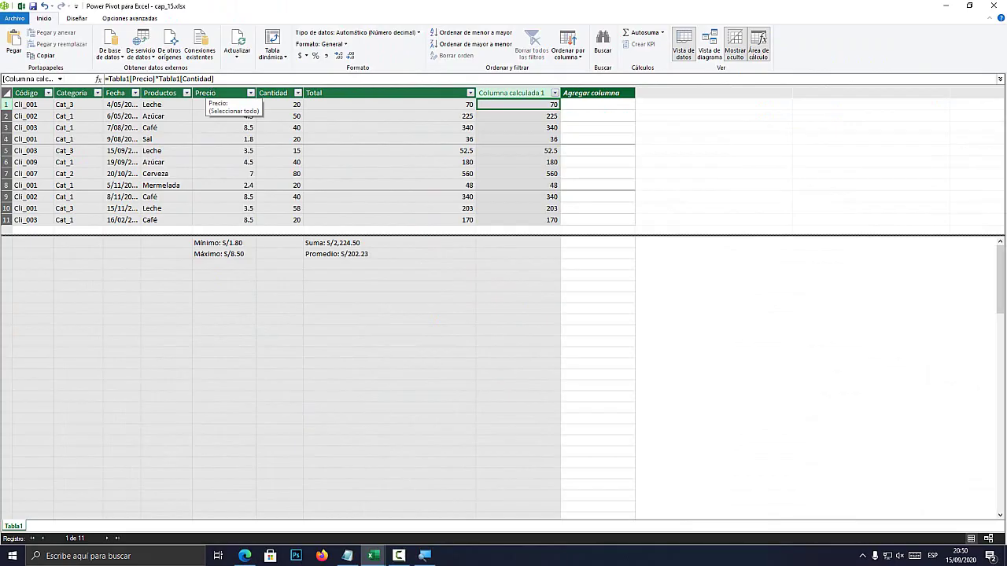
Give Columna calculada 1 the Moneda data type and Moneda format, showing S/70.00-style values
{"action": "left_click", "coordinate": [598, 116]}
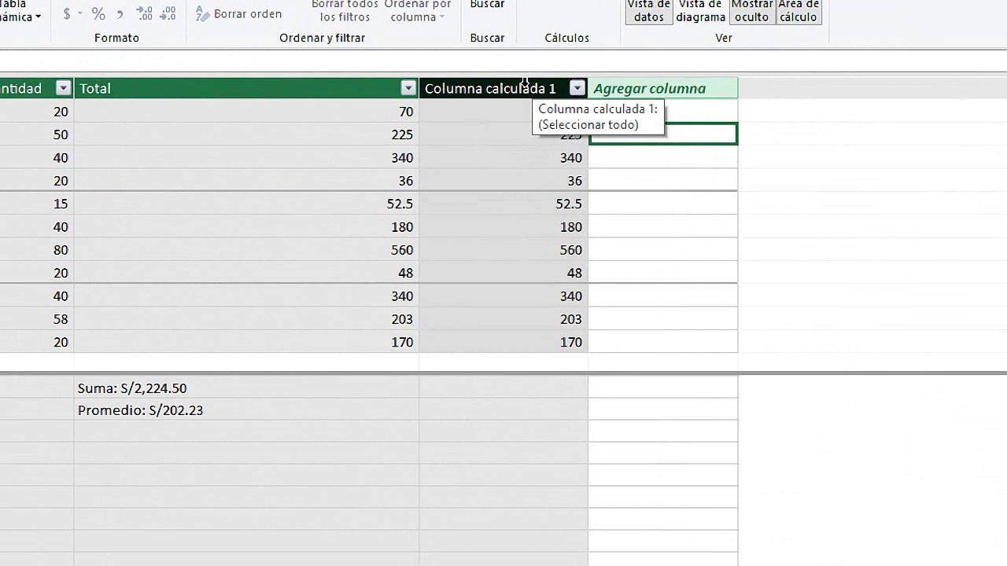
{"action": "left_click", "coordinate": [524, 82]}
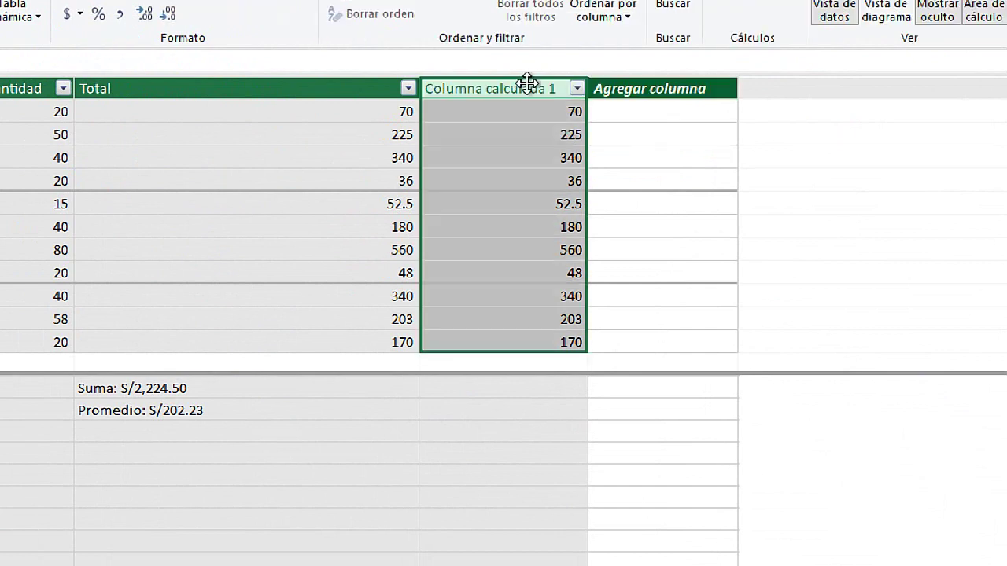
{"action": "left_click", "coordinate": [535, 112]}
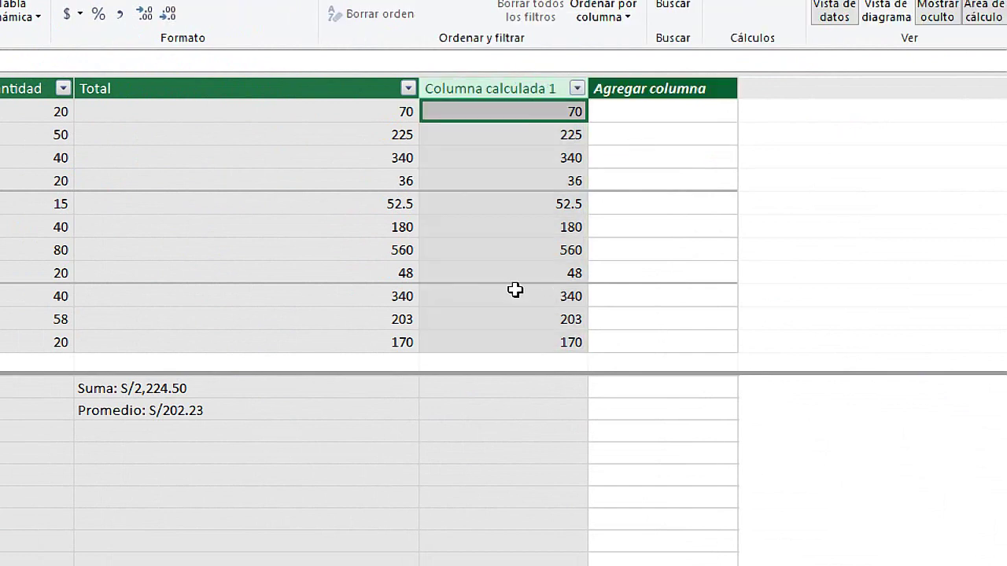
{"action": "left_click", "coordinate": [525, 86]}
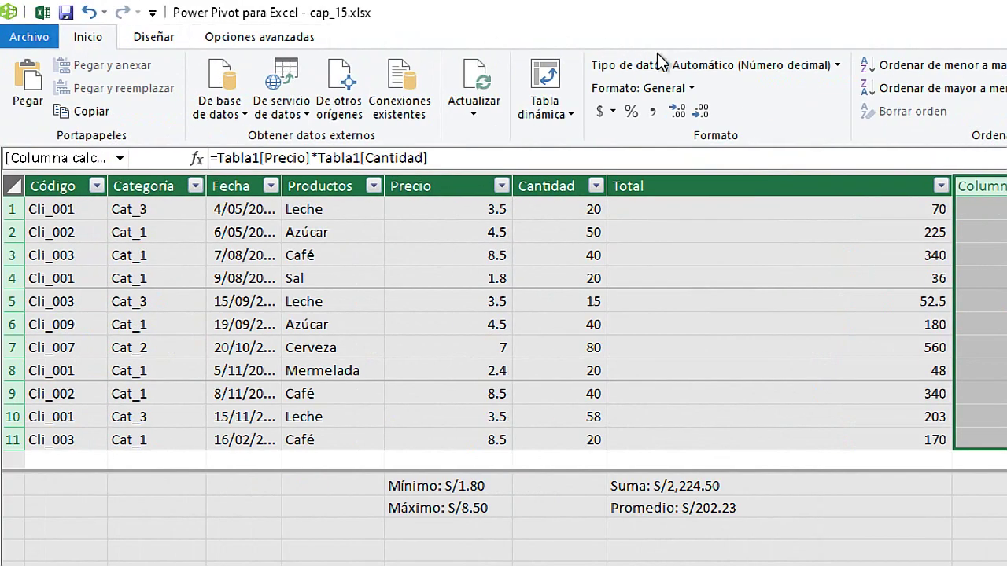
{"action": "left_click", "coordinate": [805, 66]}
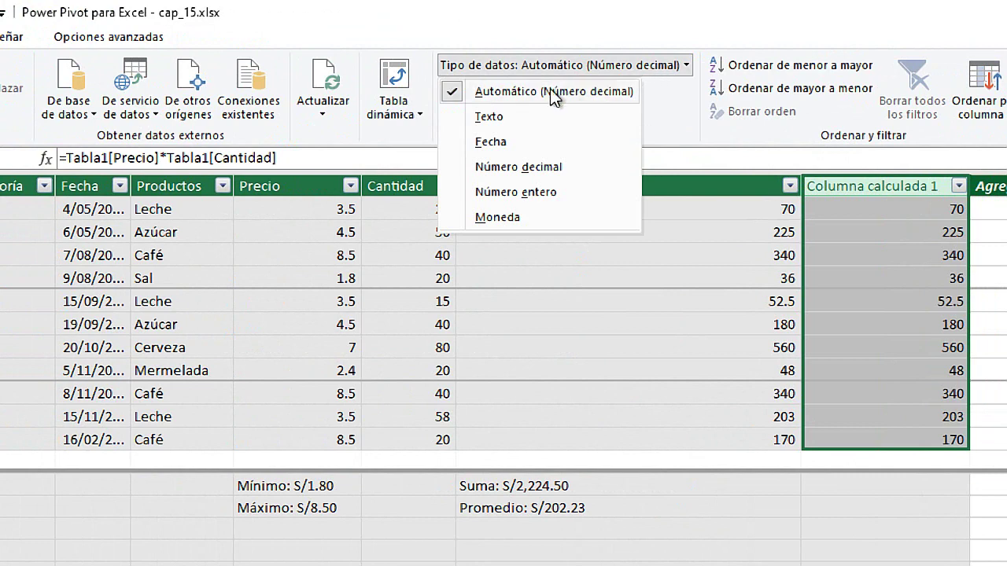
{"action": "left_click", "coordinate": [515, 219]}
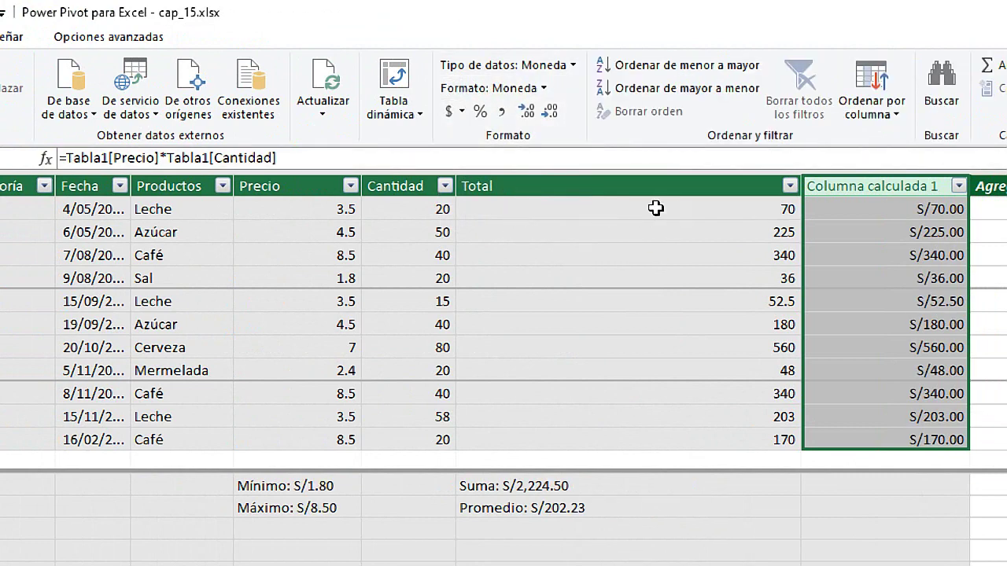
{"action": "left_click", "coordinate": [544, 89]}
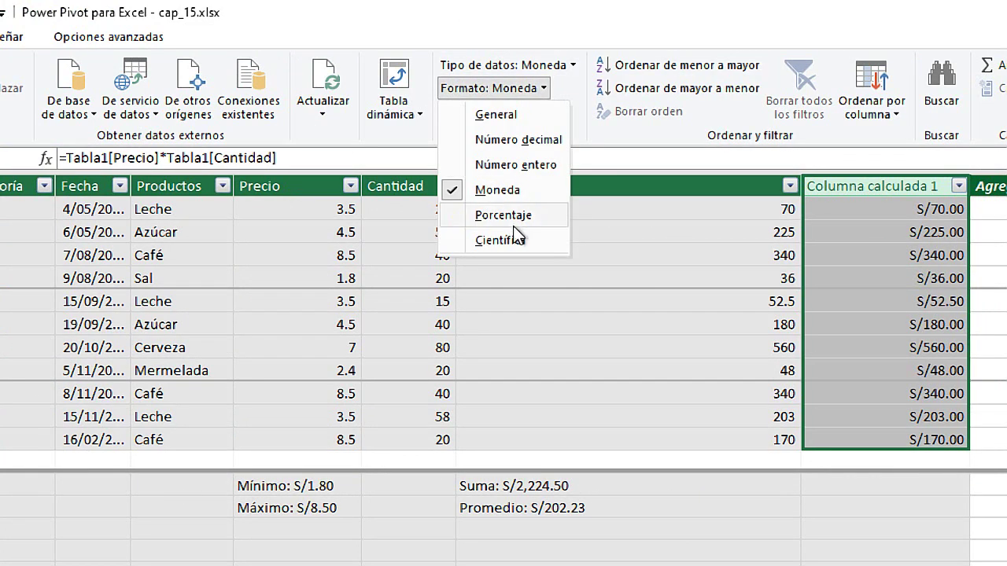
{"action": "left_click", "coordinate": [515, 190]}
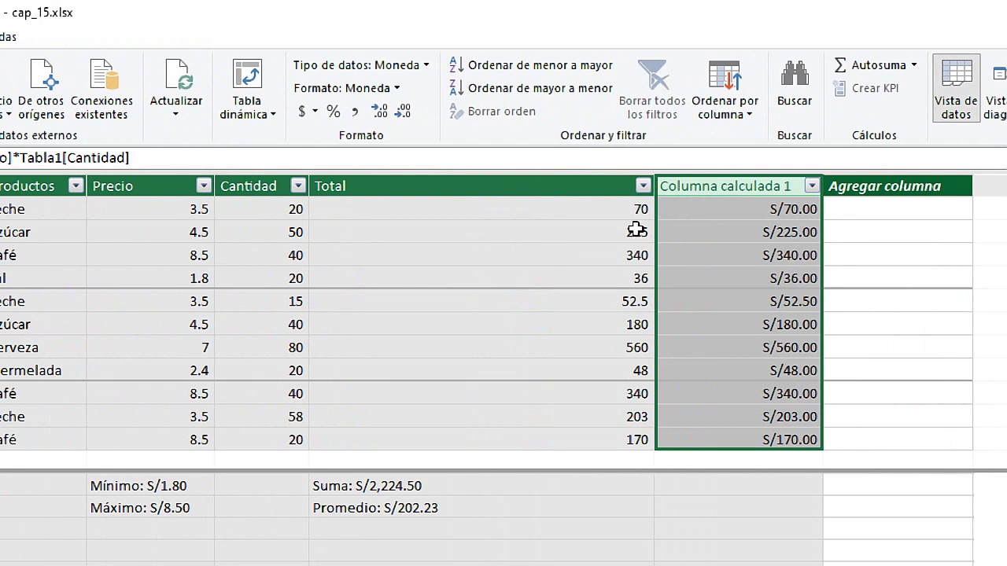
{"action": "left_click", "coordinate": [712, 209]}
{"action": "left_click", "coordinate": [722, 183]}
Rename the Precio×Cantidad column from Columna calculada 1 to Total2
{"action": "right_click", "coordinate": [733, 185]}
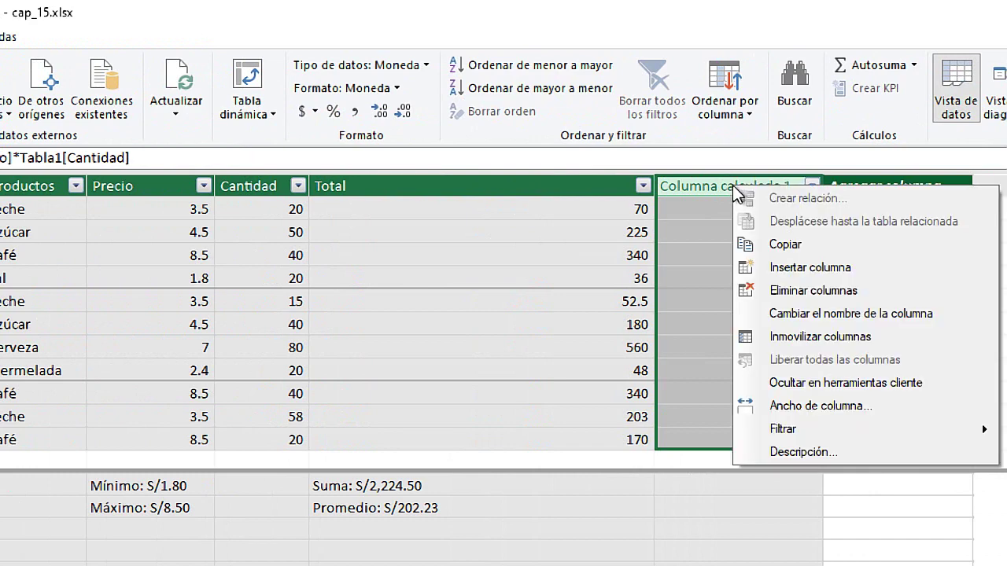
{"action": "left_click", "coordinate": [832, 314]}
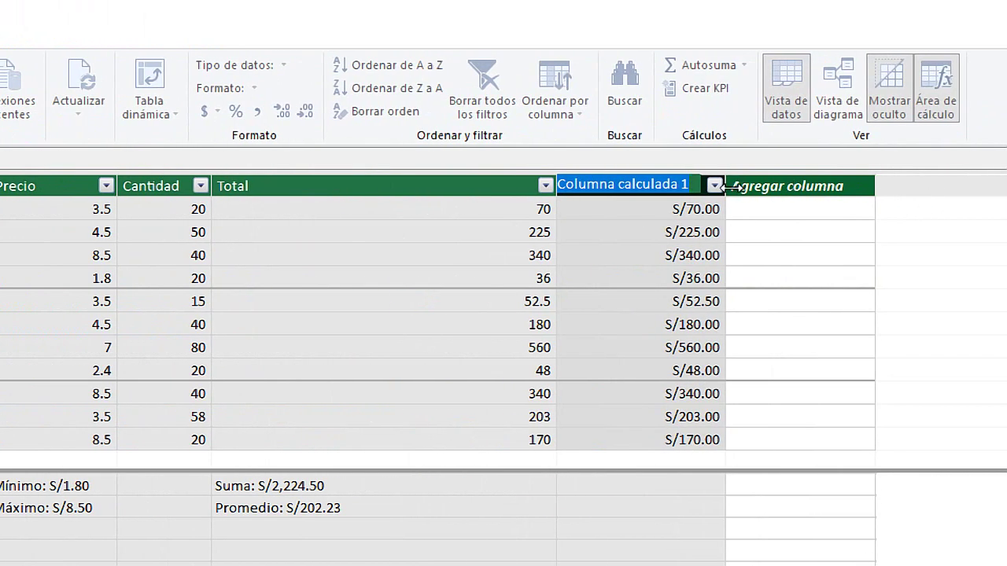
{"action": "type", "text": "tOTAL"}
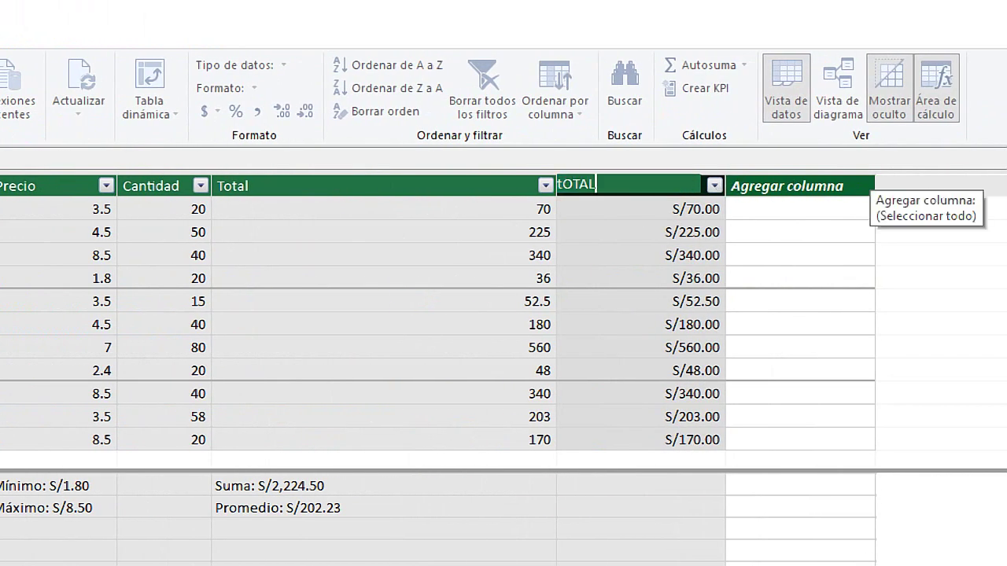
{"action": "key", "text": "BackSpace"}
{"action": "key", "text": "BackSpace"}
{"action": "key", "text": "BackSpace"}
{"action": "key", "text": "BackSpace"}
{"action": "key", "text": "BackSpace"}
{"action": "type", "text": "To"}
{"action": "type", "text": "tal"}
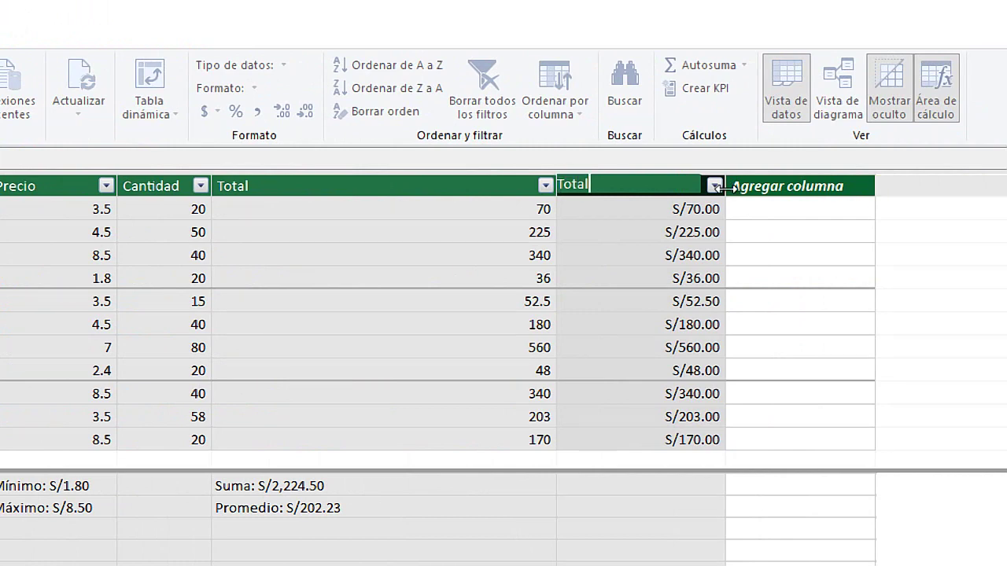
{"action": "key", "text": "Return"}
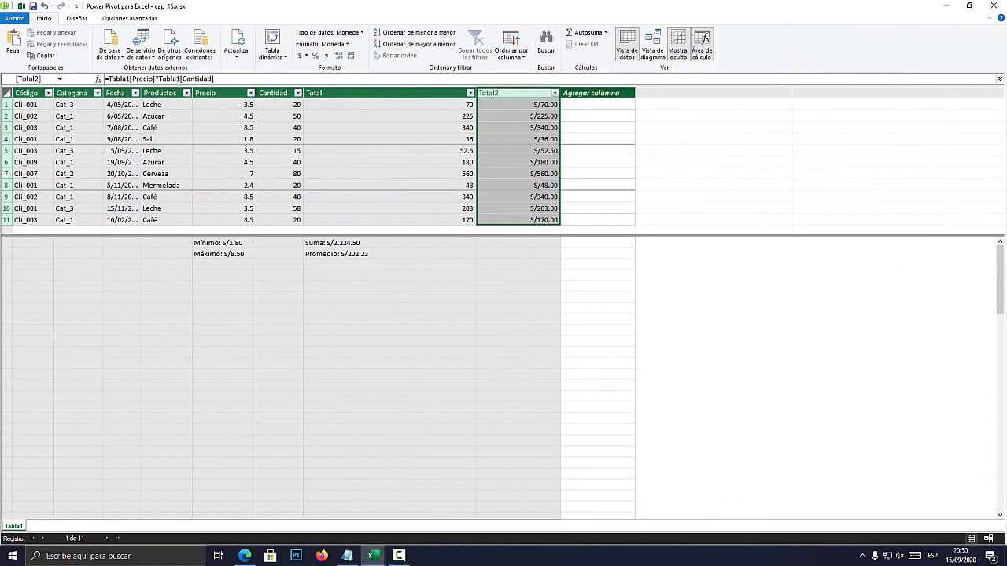
{"action": "left_click", "coordinate": [598, 104]}
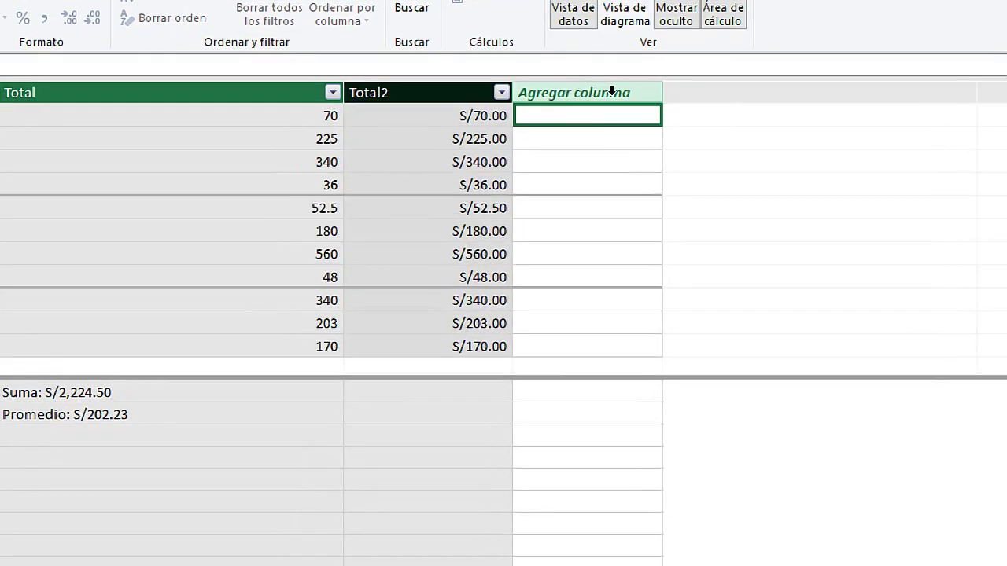
{"action": "left_click", "coordinate": [610, 94]}
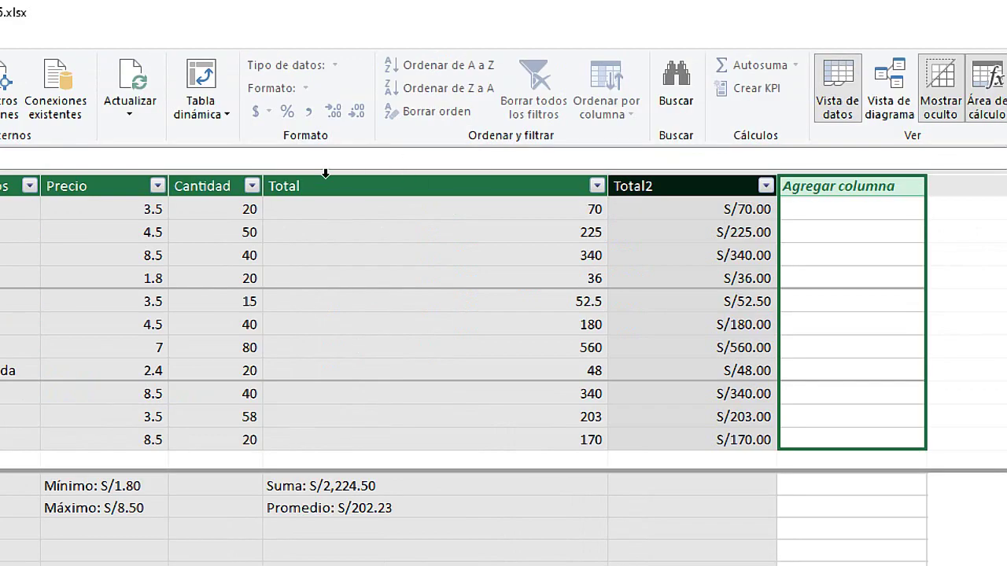
{"action": "left_click", "coordinate": [307, 186]}
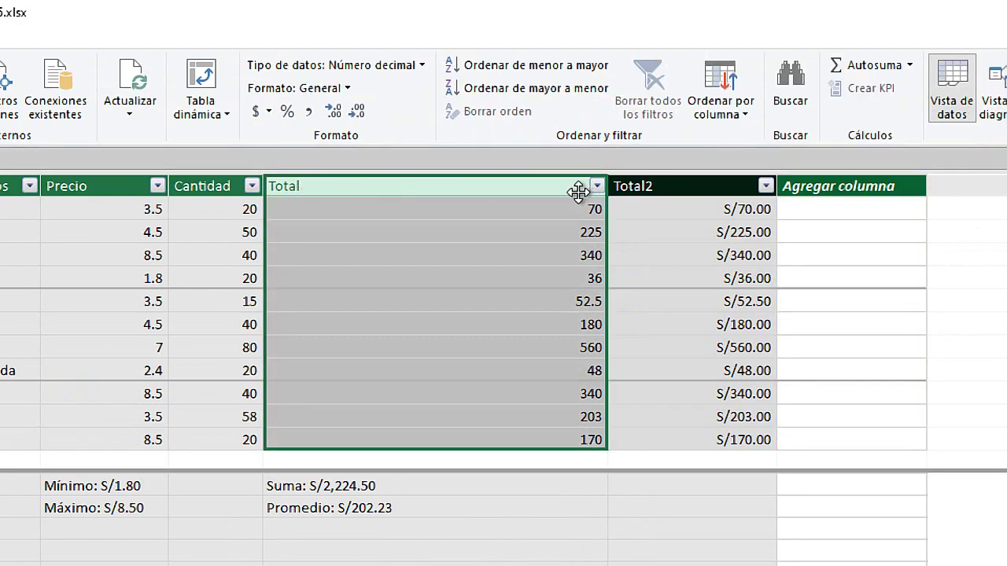
{"action": "left_click", "coordinate": [654, 187]}
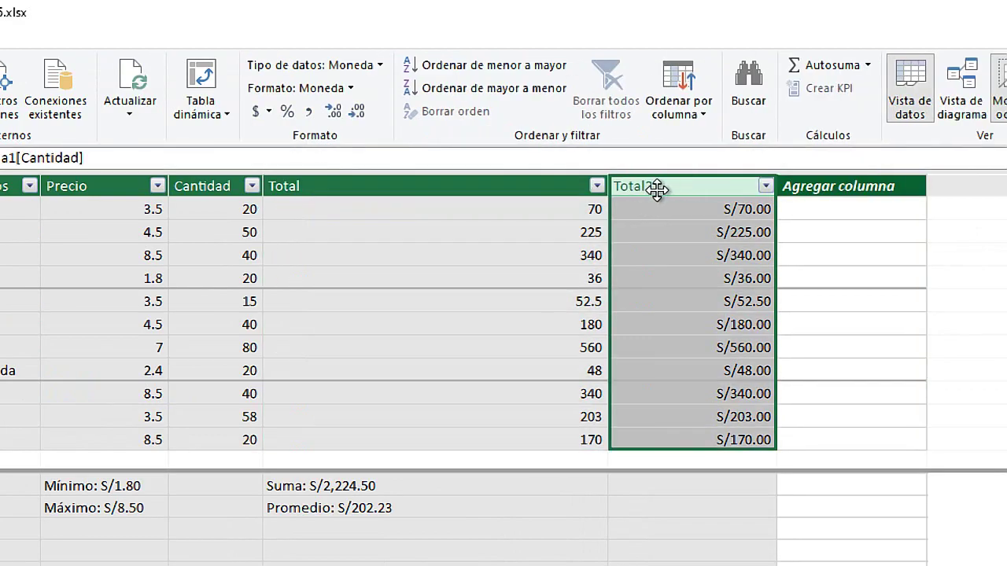
{"action": "left_click", "coordinate": [840, 186]}
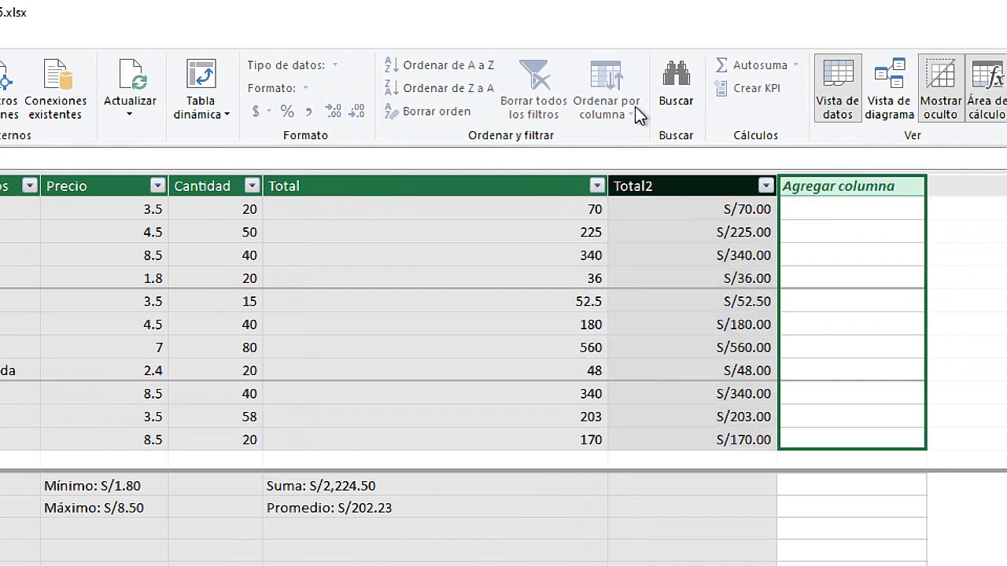
{"action": "scroll", "coordinate": [944, 198], "scroll_direction": "right", "scroll_amount": 1}
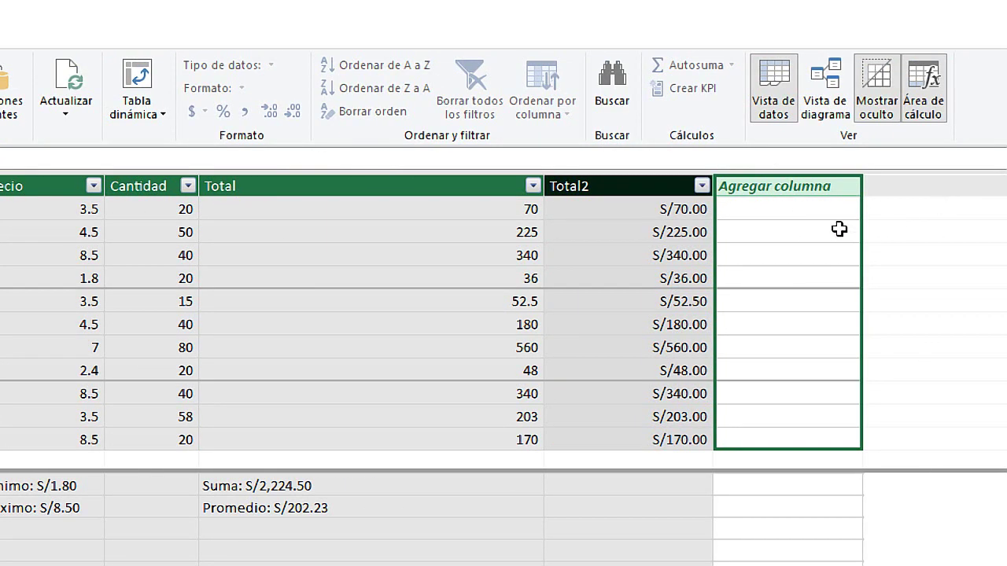
{"action": "left_click", "coordinate": [683, 210]}
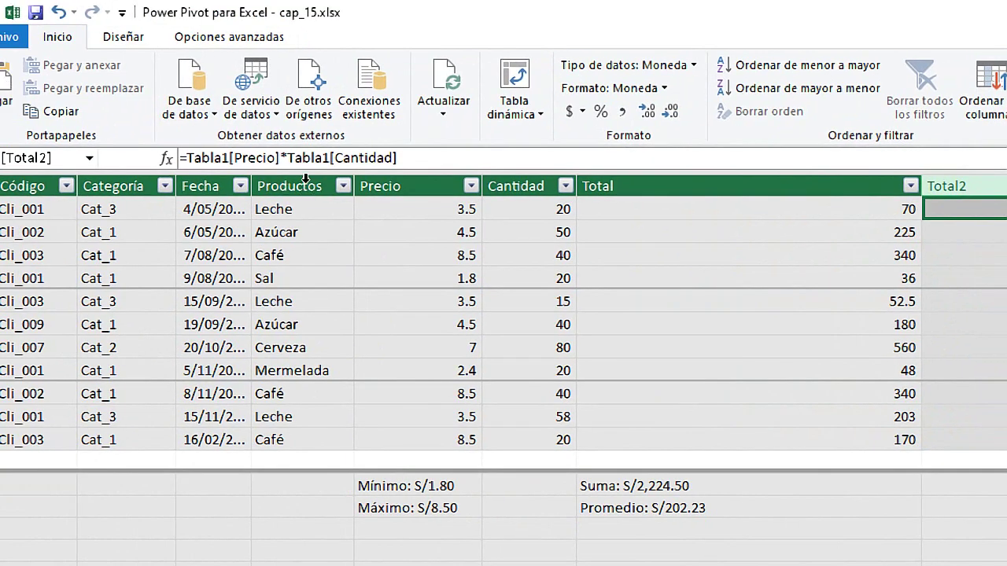
{"action": "left_click", "coordinate": [285, 157]}
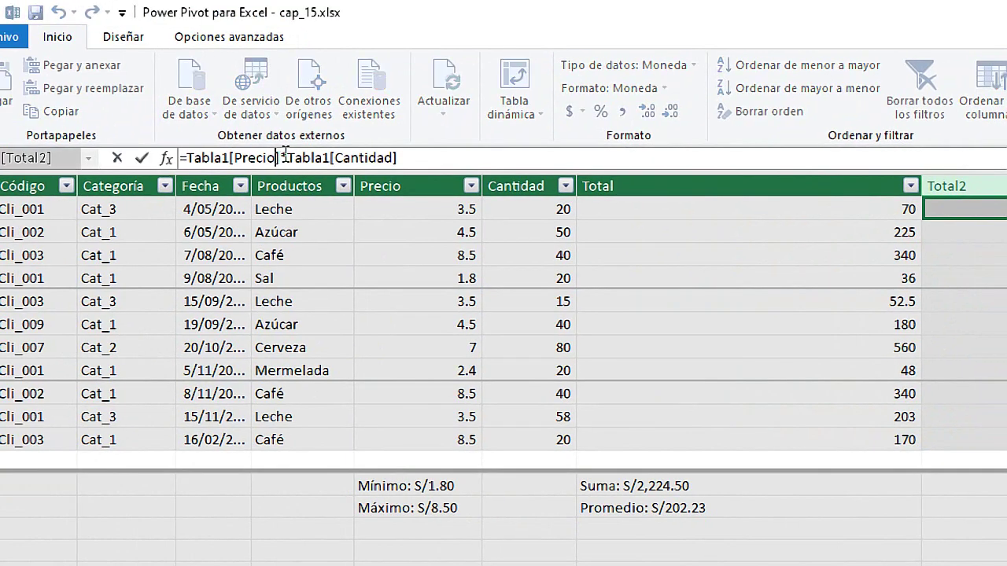
{"action": "left_click_drag", "start_coordinate": [284, 155], "coordinate": [291, 155]}
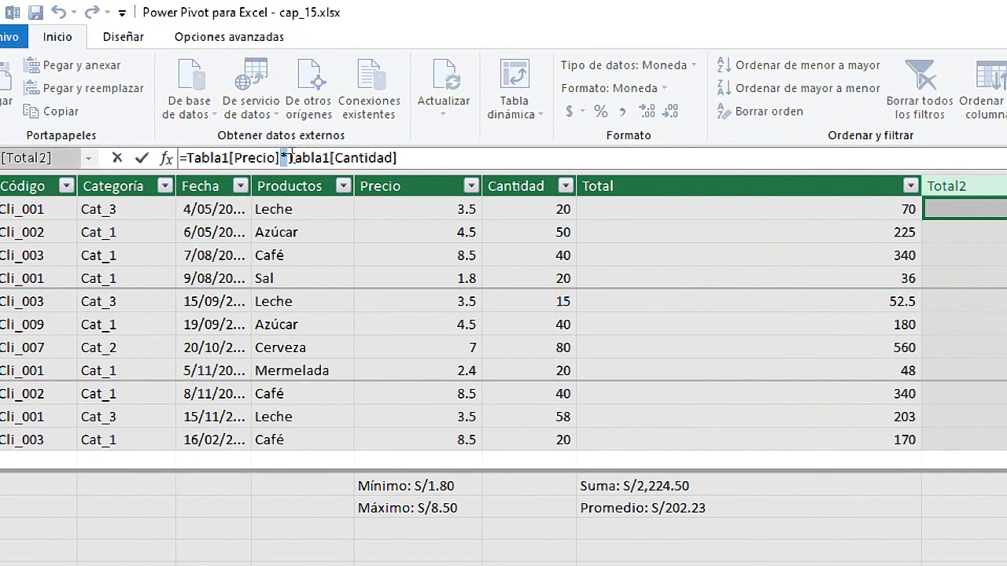
{"action": "left_click", "coordinate": [351, 157]}
{"action": "key", "text": "Return"}
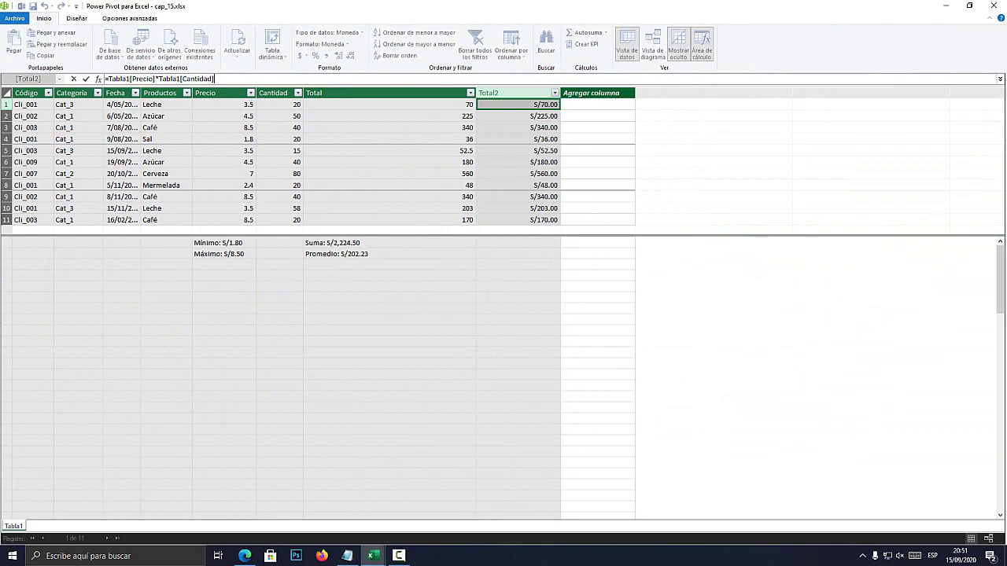
{"action": "left_click", "coordinate": [598, 104]}
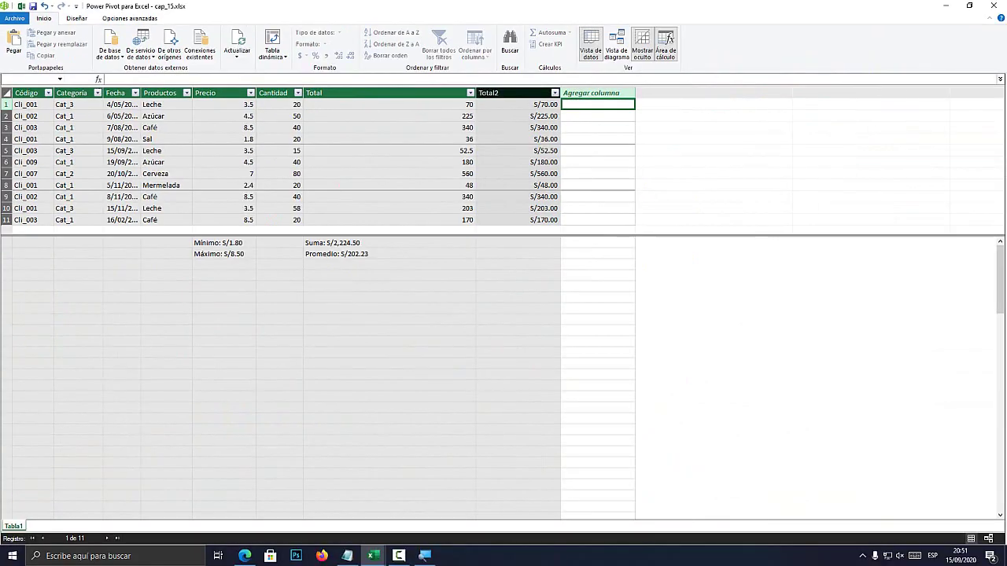
Open Insertar función and cycle through Fecha y hora, Matemáticas y trigonometría, Estadística and Texto
{"action": "left_click", "coordinate": [99, 79]}
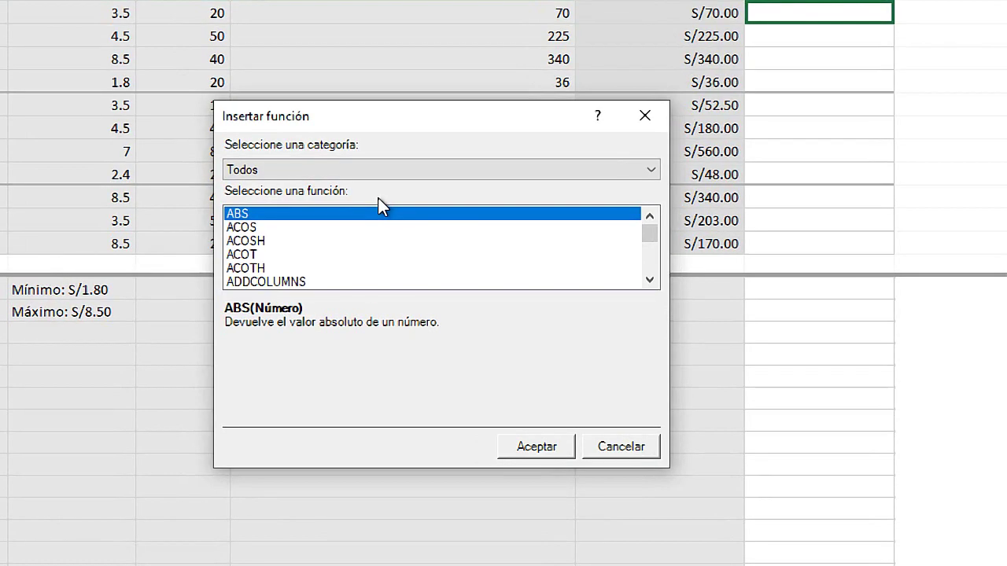
{"action": "left_click", "coordinate": [654, 280]}
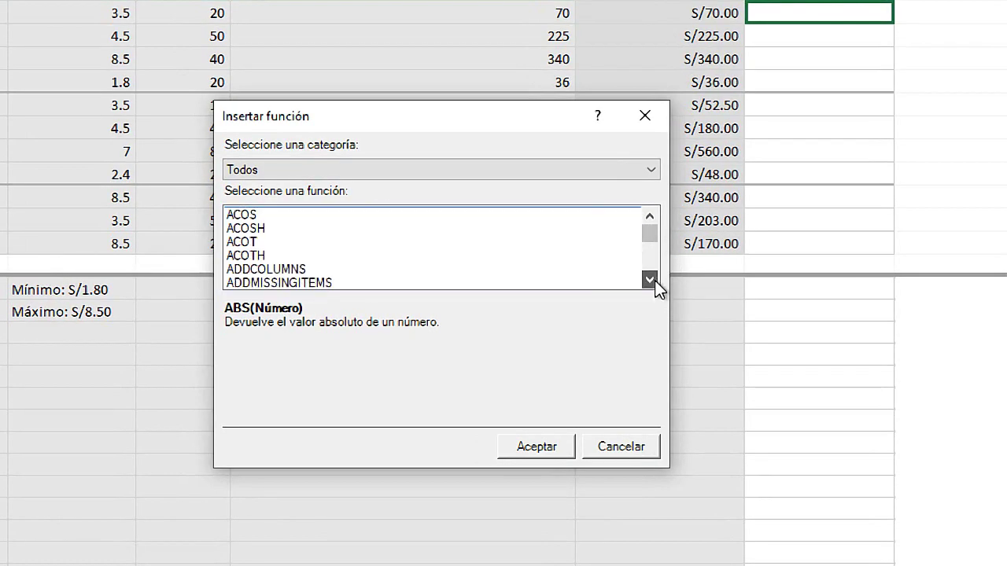
{"action": "left_click", "coordinate": [653, 279]}
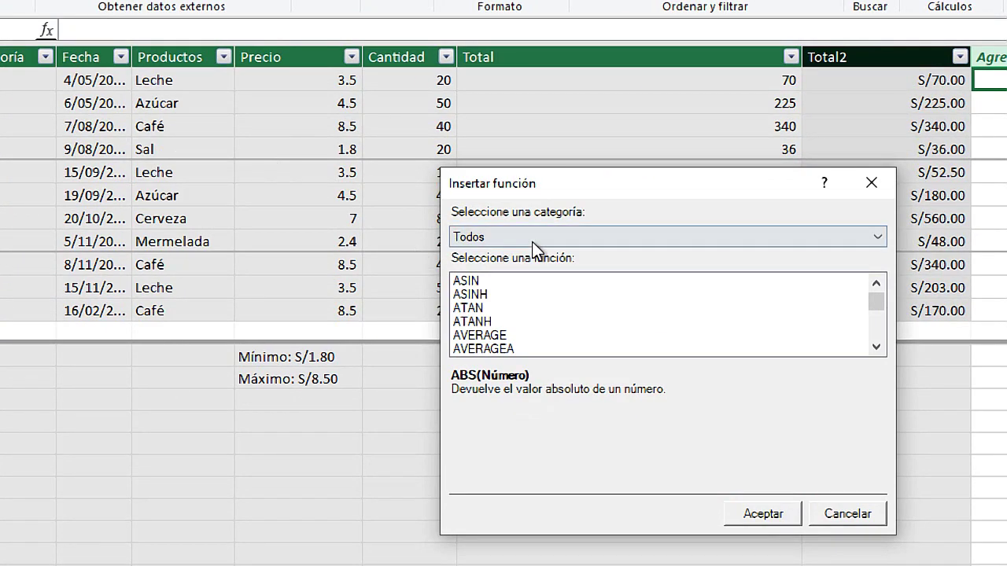
{"action": "left_click", "coordinate": [339, 185]}
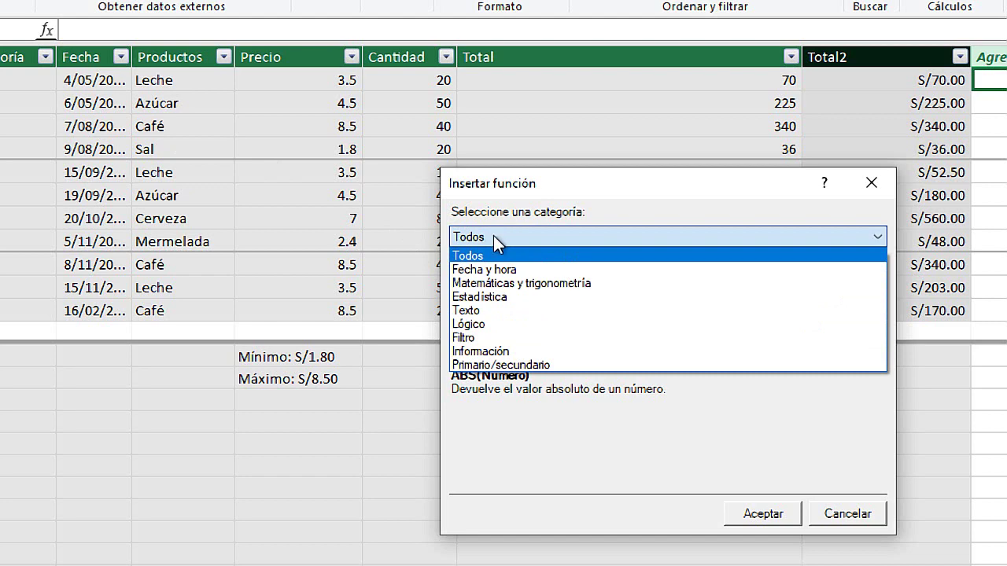
{"action": "left_click", "coordinate": [496, 269]}
{"action": "left_click", "coordinate": [490, 234]}
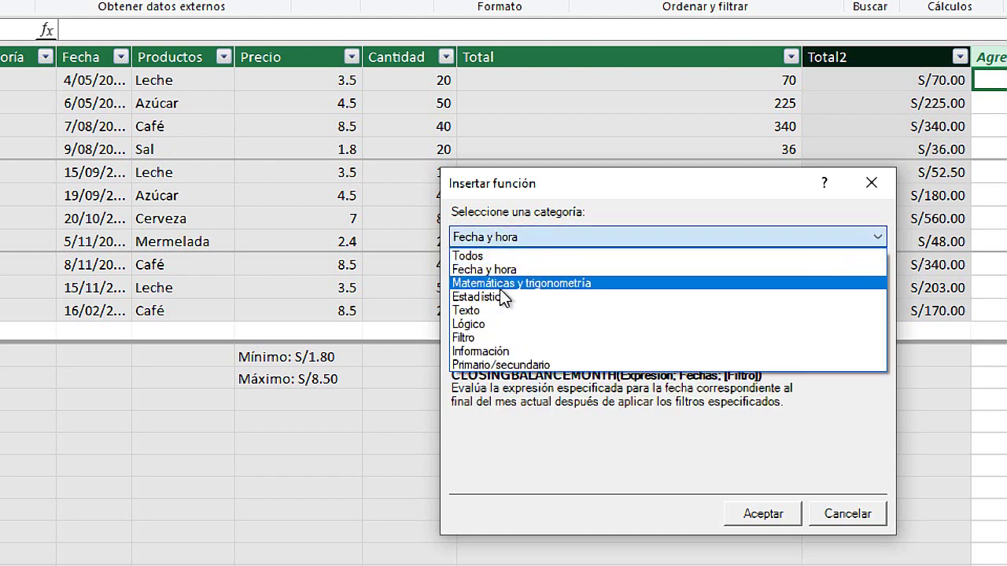
{"action": "left_click", "coordinate": [506, 283]}
{"action": "left_click", "coordinate": [506, 235]}
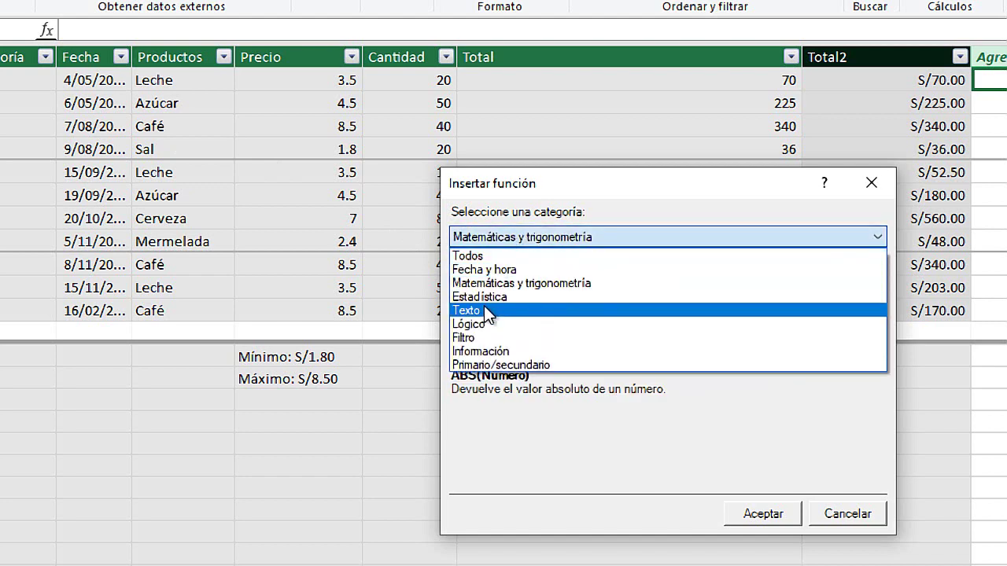
{"action": "left_click", "coordinate": [498, 297]}
{"action": "left_click", "coordinate": [499, 234]}
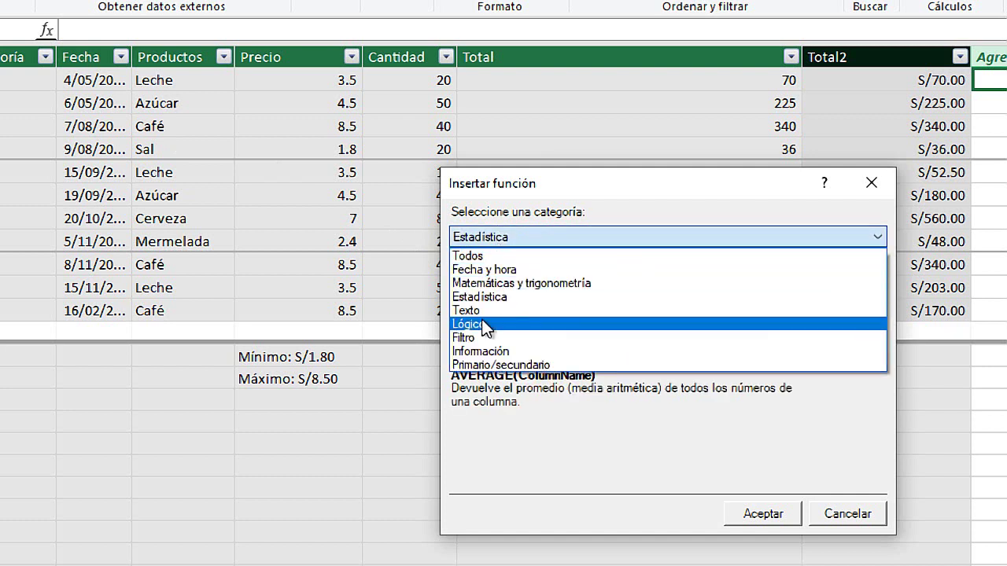
{"action": "left_click", "coordinate": [493, 305]}
Read the descriptions of the Texto functions CONCATENATE, TRIM and UNICODE
{"action": "left_click", "coordinate": [484, 301]}
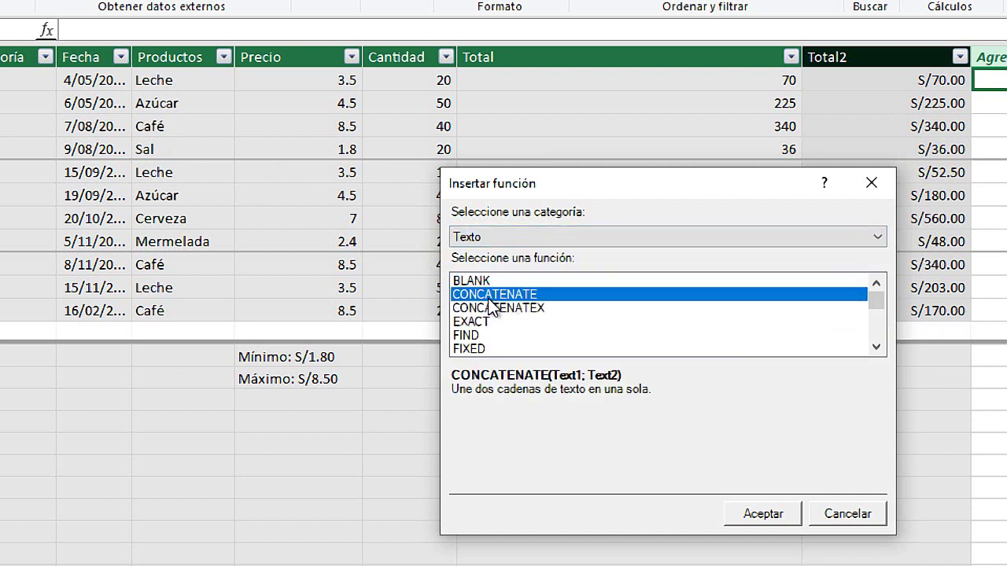
{"action": "scroll", "coordinate": [537, 332], "scroll_direction": "down", "scroll_amount": 3}
{"action": "scroll", "coordinate": [537, 331], "scroll_direction": "down", "scroll_amount": 3}
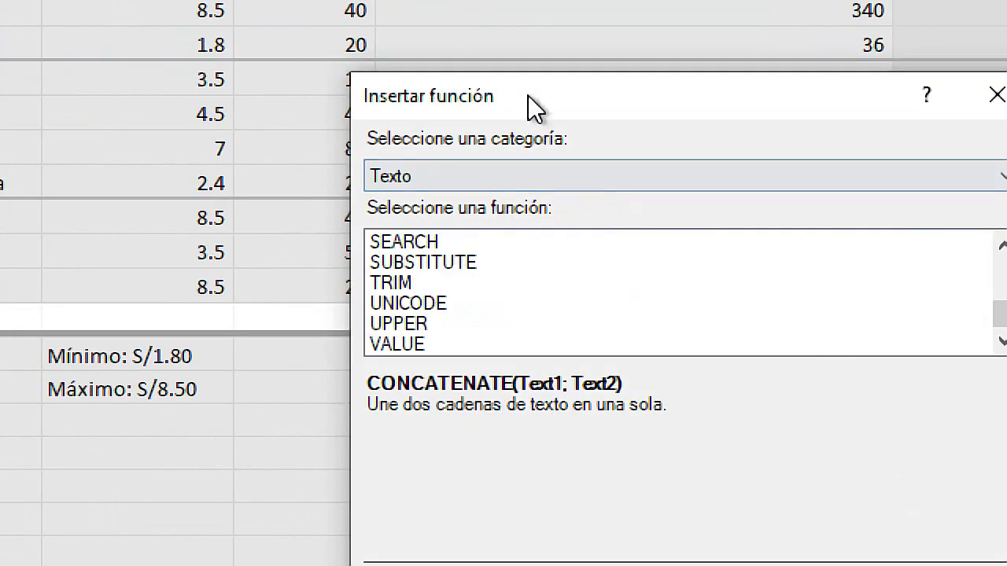
{"action": "left_click_drag", "start_coordinate": [528, 96], "coordinate": [380, 36]}
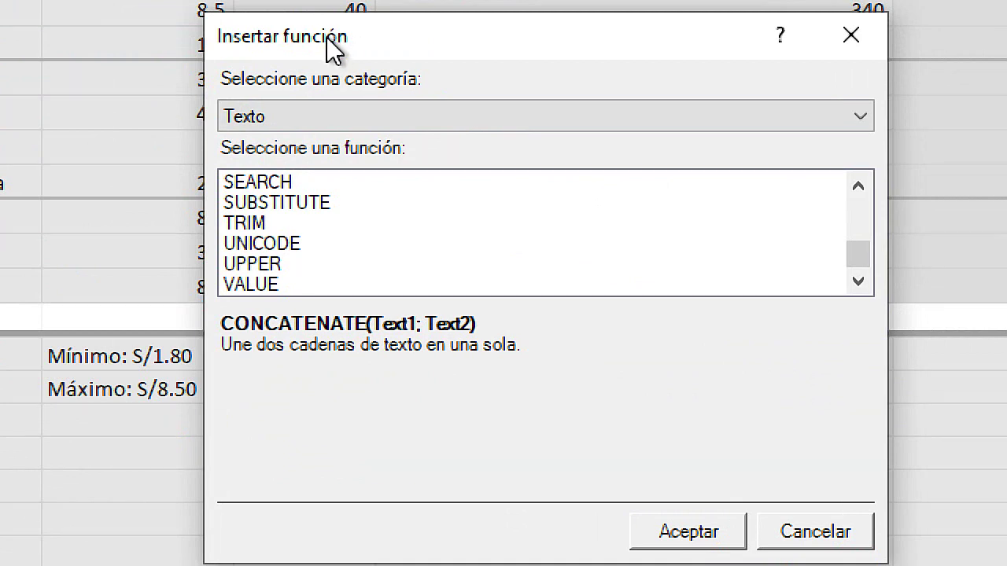
{"action": "left_click", "coordinate": [292, 200]}
{"action": "left_click", "coordinate": [273, 228]}
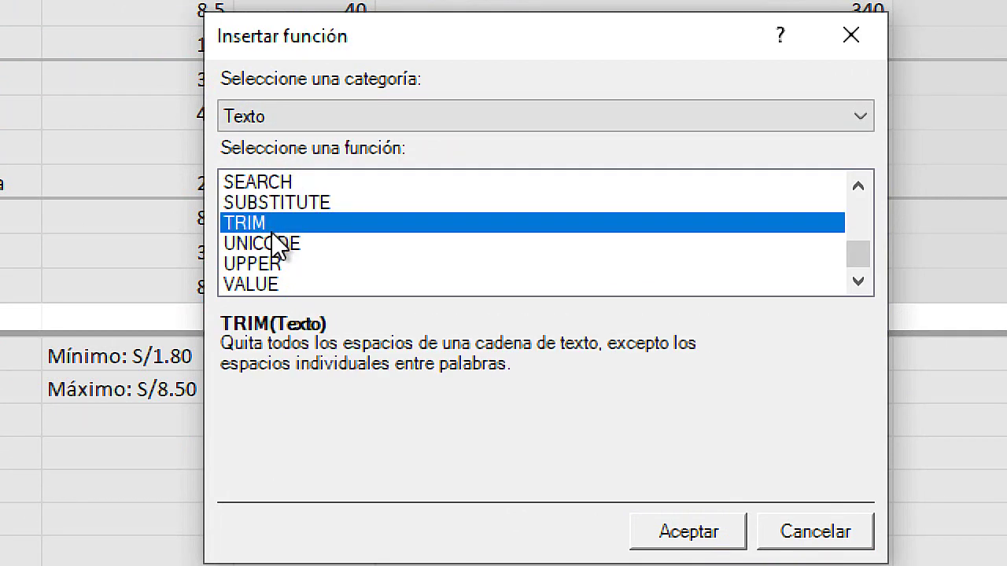
{"action": "left_click", "coordinate": [276, 244]}
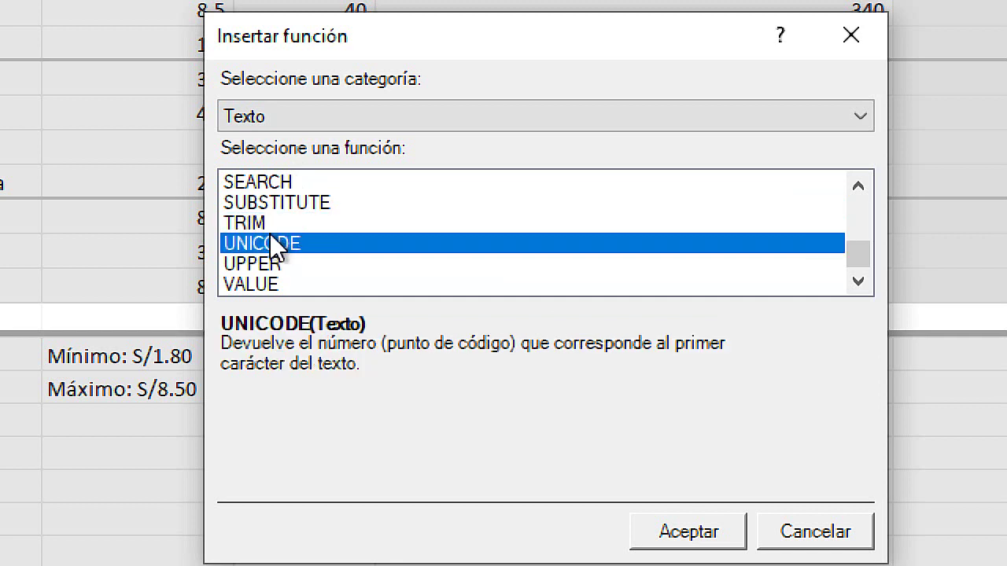
{"action": "scroll", "coordinate": [268, 275], "scroll_direction": "up", "scroll_amount": 6}
{"action": "scroll", "coordinate": [260, 277], "scroll_direction": "up", "scroll_amount": 1}
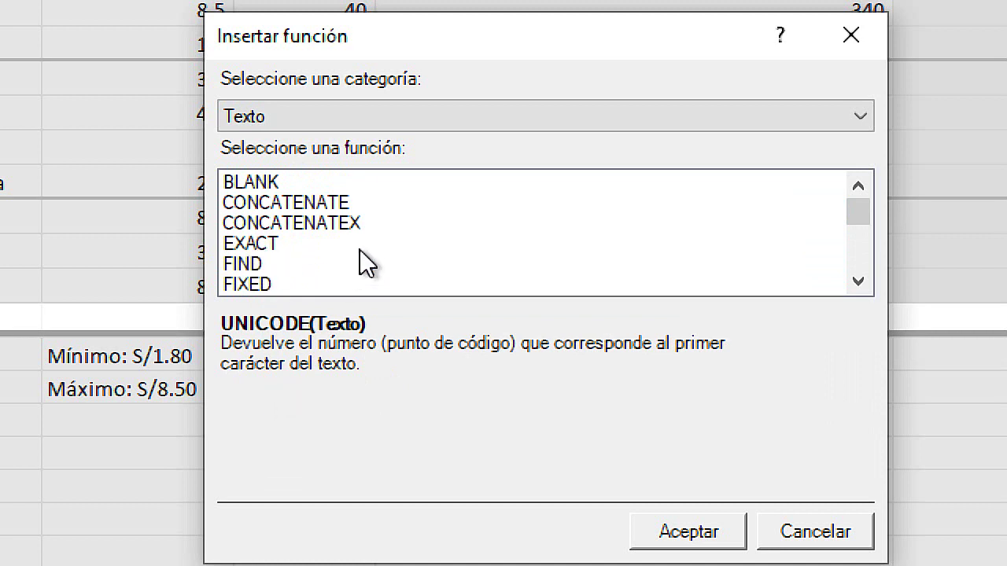
Switch the category to Matemáticas y trigonometría and view the ACOS description
{"action": "left_click", "coordinate": [281, 125]}
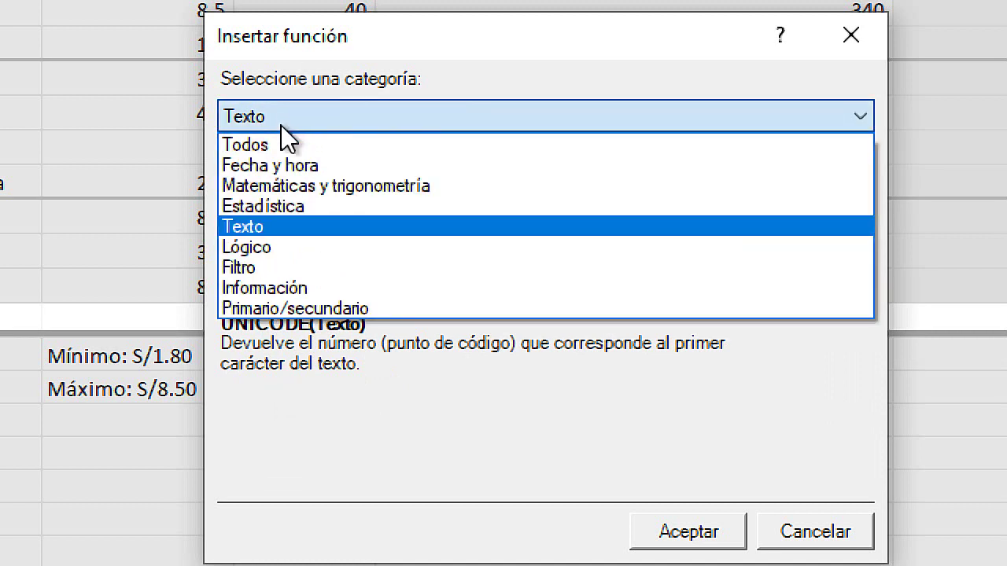
{"action": "left_click", "coordinate": [295, 190]}
{"action": "left_click", "coordinate": [309, 187]}
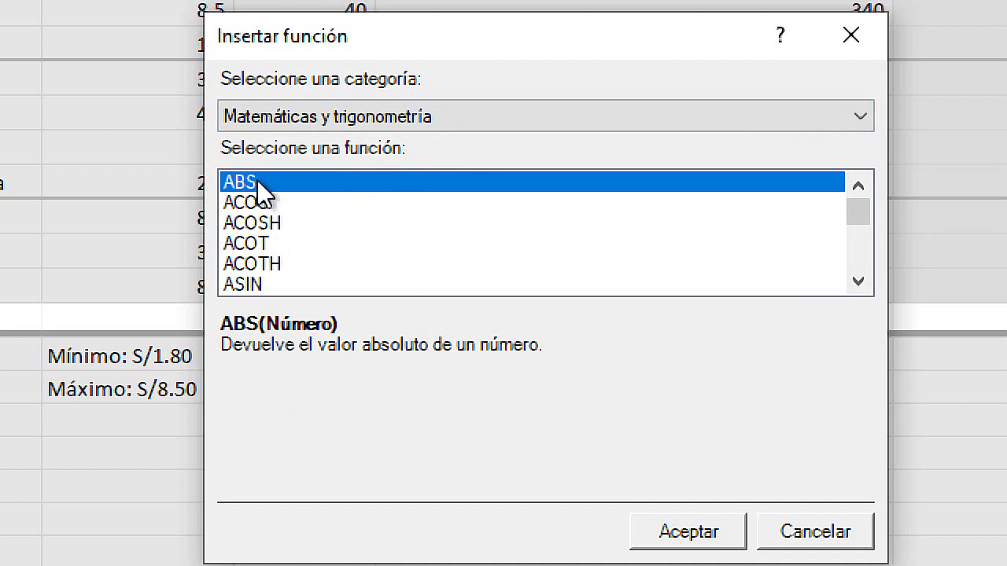
{"action": "left_click", "coordinate": [252, 204]}
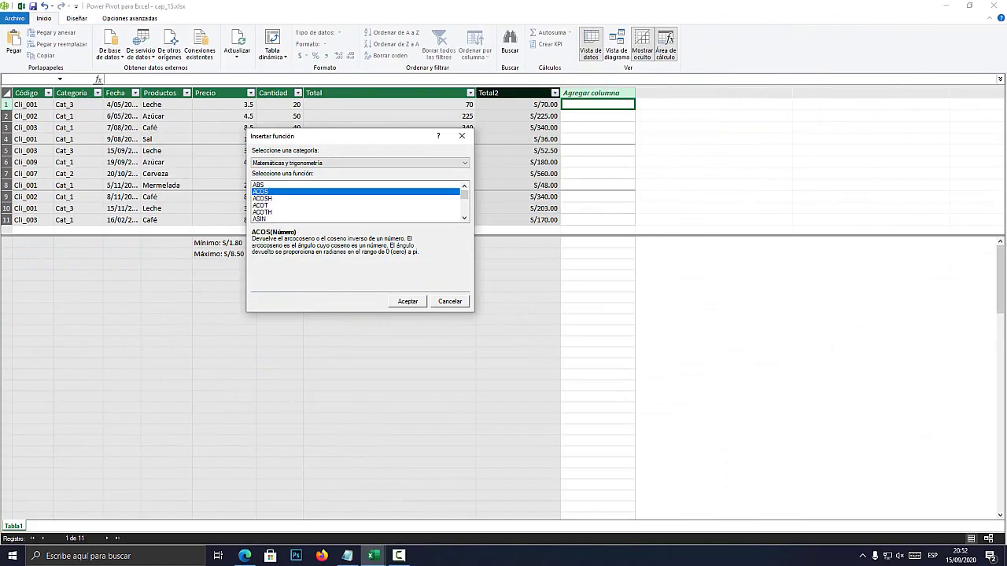
Cancel Insertar función, show the Diseñar tab, and select row 1 of the new-column cells
{"action": "key", "text": "Escape"}
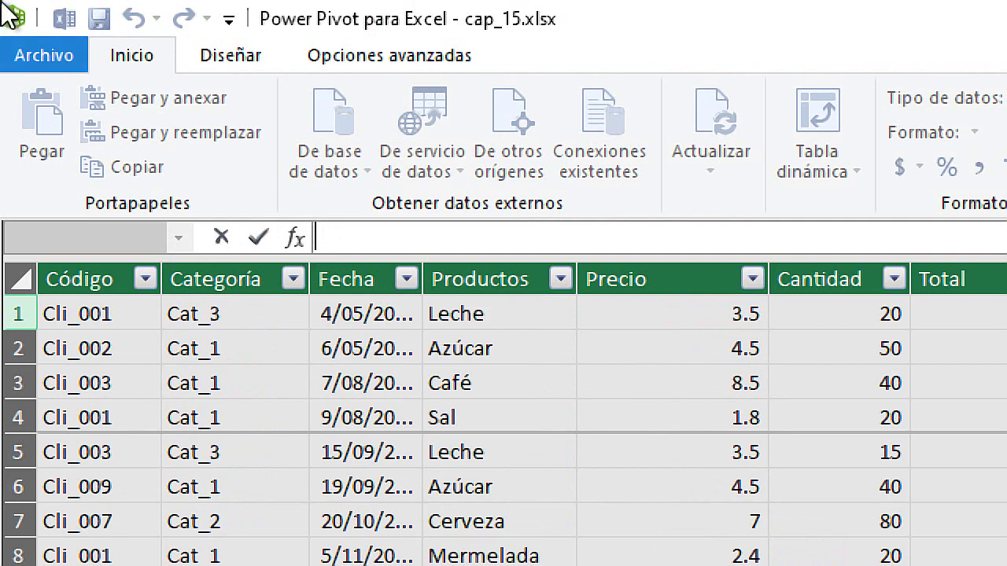
{"action": "left_click", "coordinate": [241, 58]}
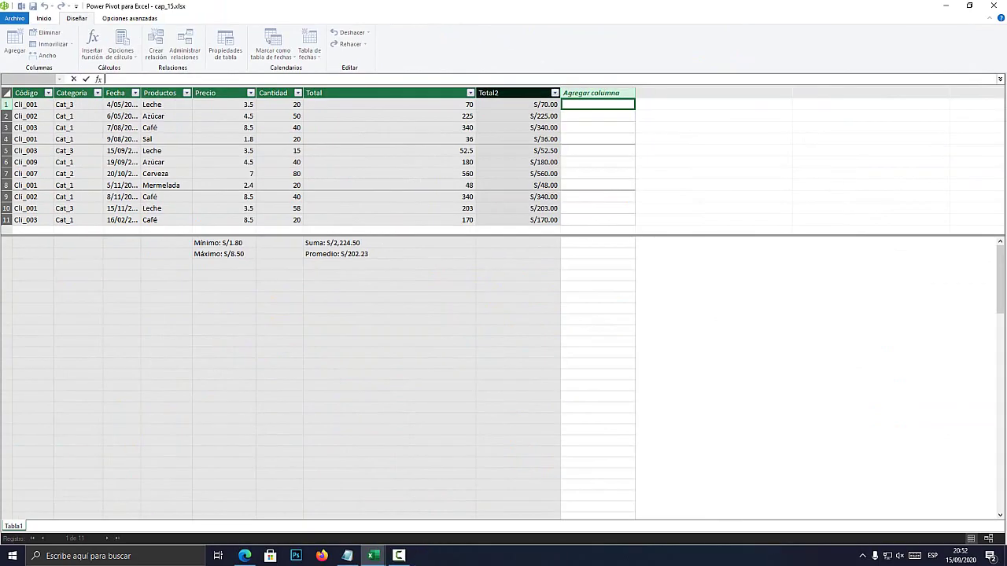
{"action": "left_click", "coordinate": [598, 115]}
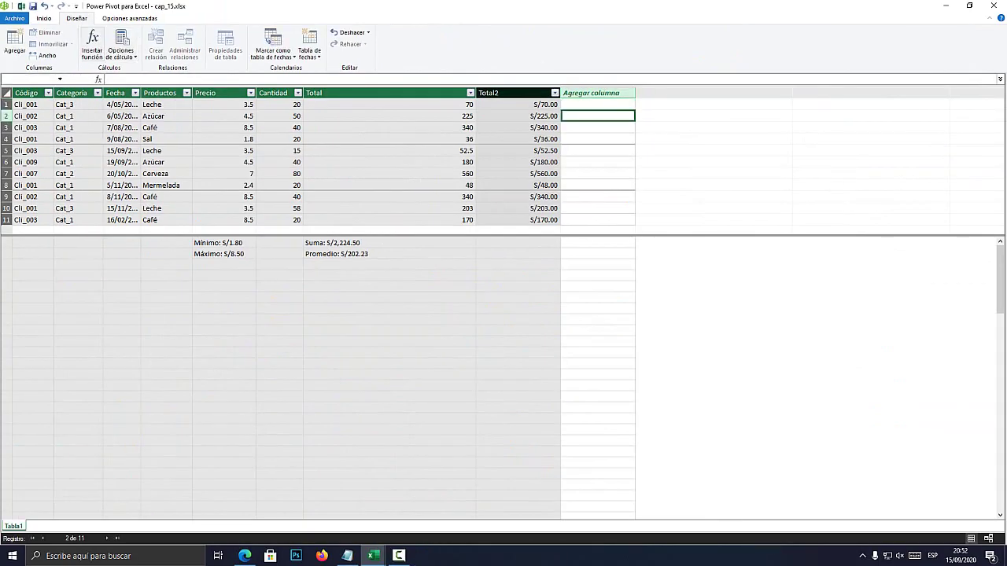
{"action": "key", "text": "Up"}
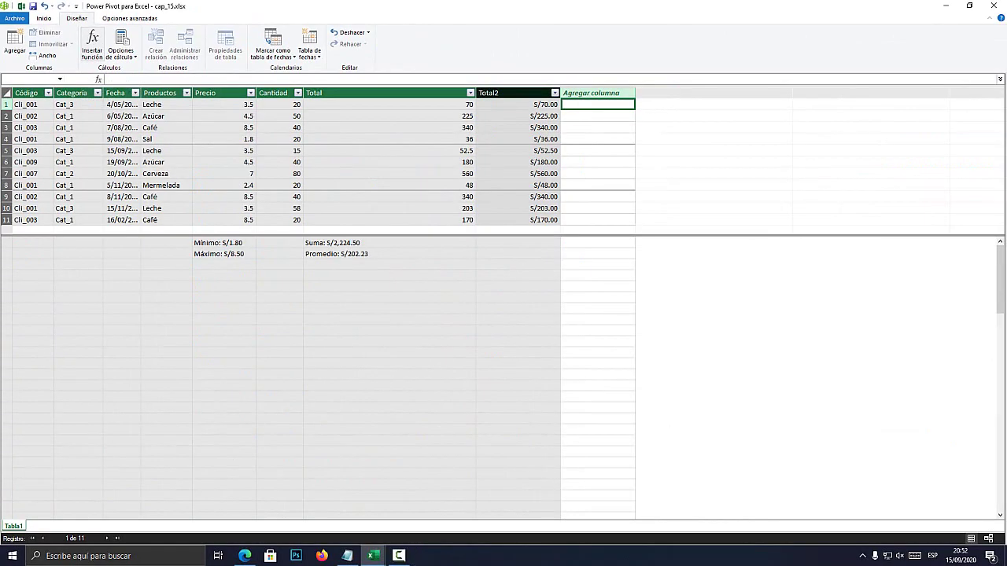
Reopen Insertar función filtered to Fecha y hora functions, repositioning the dialog
{"action": "left_click", "coordinate": [281, 122]}
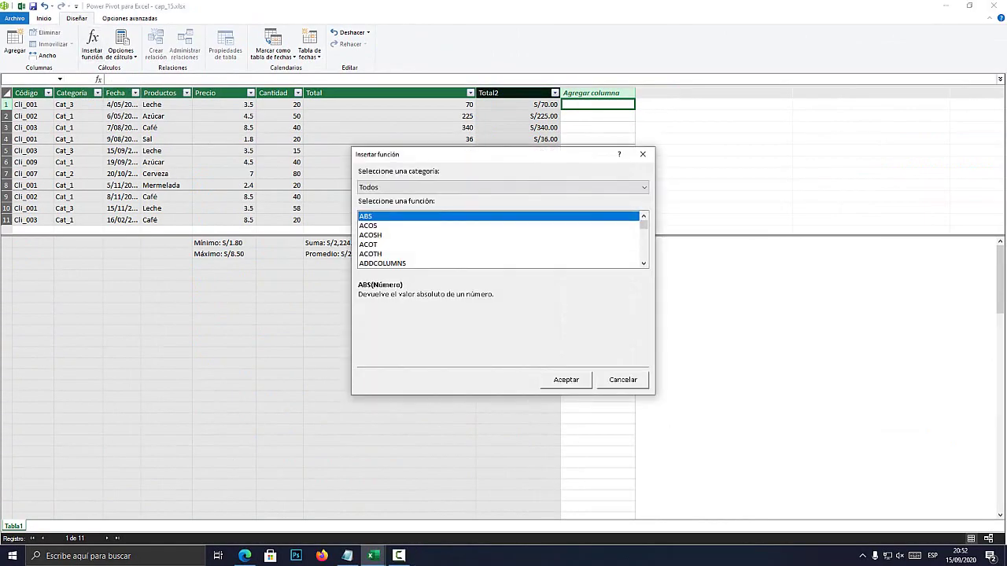
{"action": "left_click", "coordinate": [503, 188]}
{"action": "left_click", "coordinate": [382, 207]}
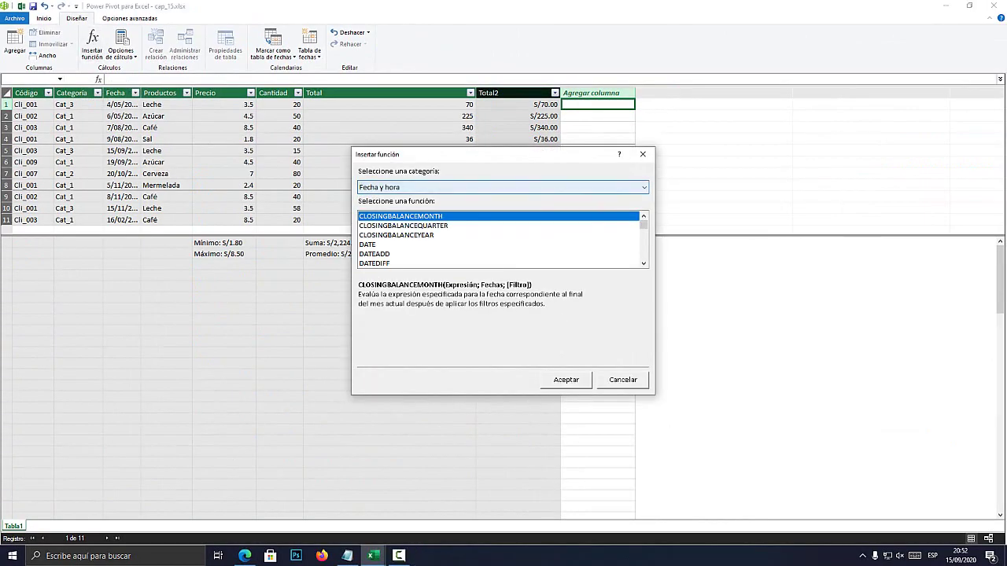
{"action": "left_click_drag", "start_coordinate": [472, 154], "coordinate": [408, 197]}
{"action": "left_click", "coordinate": [439, 229]}
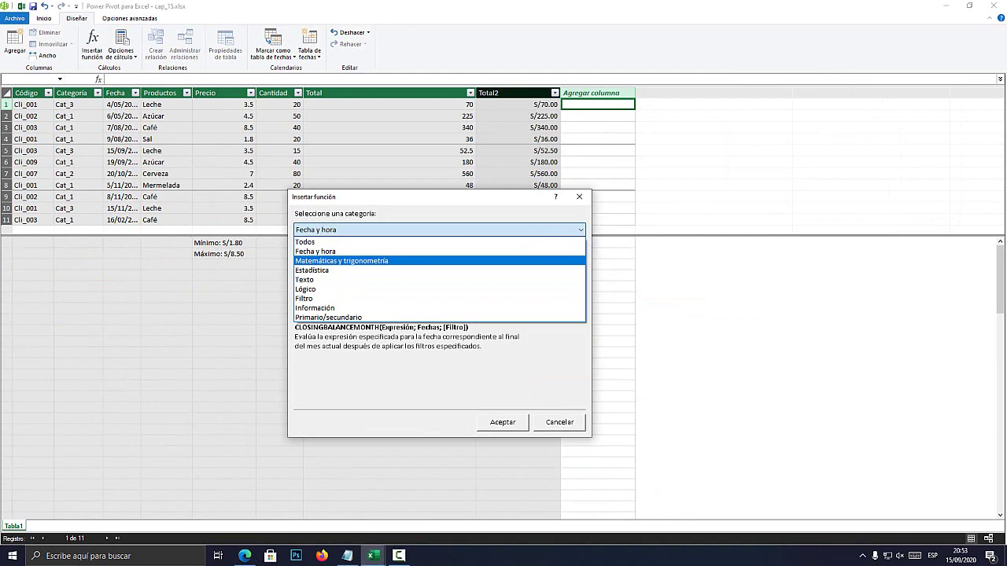
{"action": "left_click", "coordinate": [315, 251]}
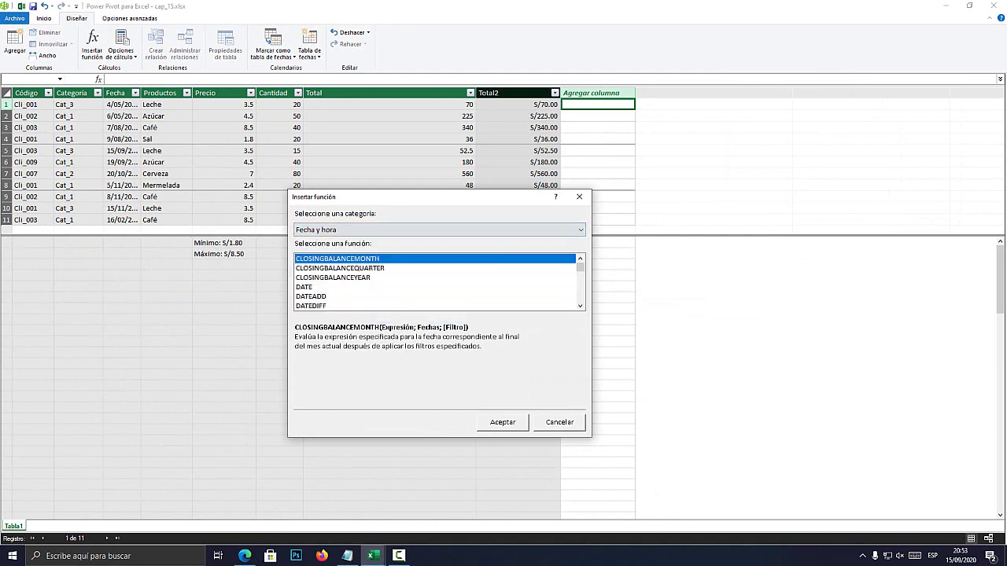
{"action": "mouse_move", "coordinate": [377, 199]}
{"action": "left_mouse_down"}
{"action": "mouse_move", "coordinate": [449, 186]}
{"action": "mouse_move", "coordinate": [410, 166]}
{"action": "left_mouse_up"}
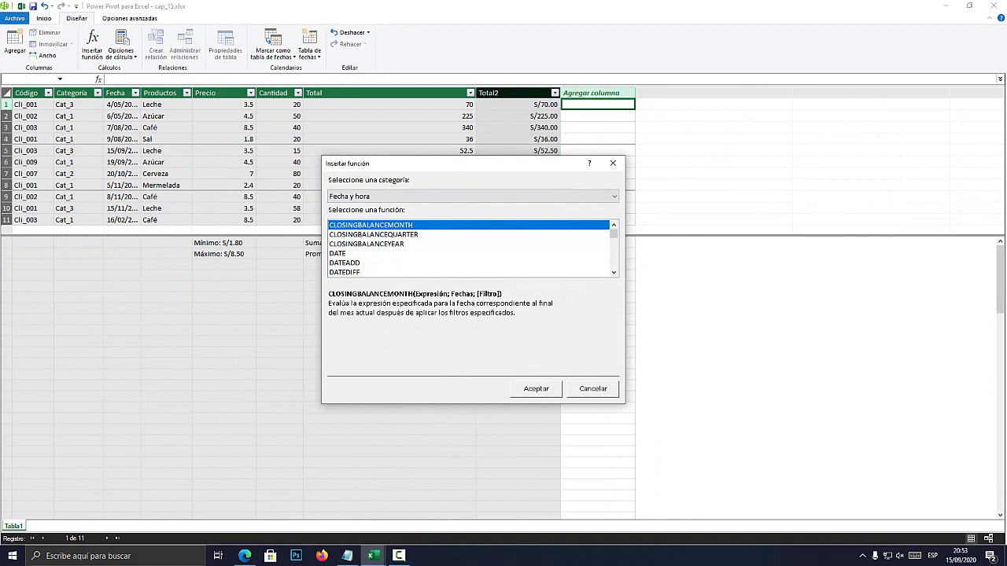